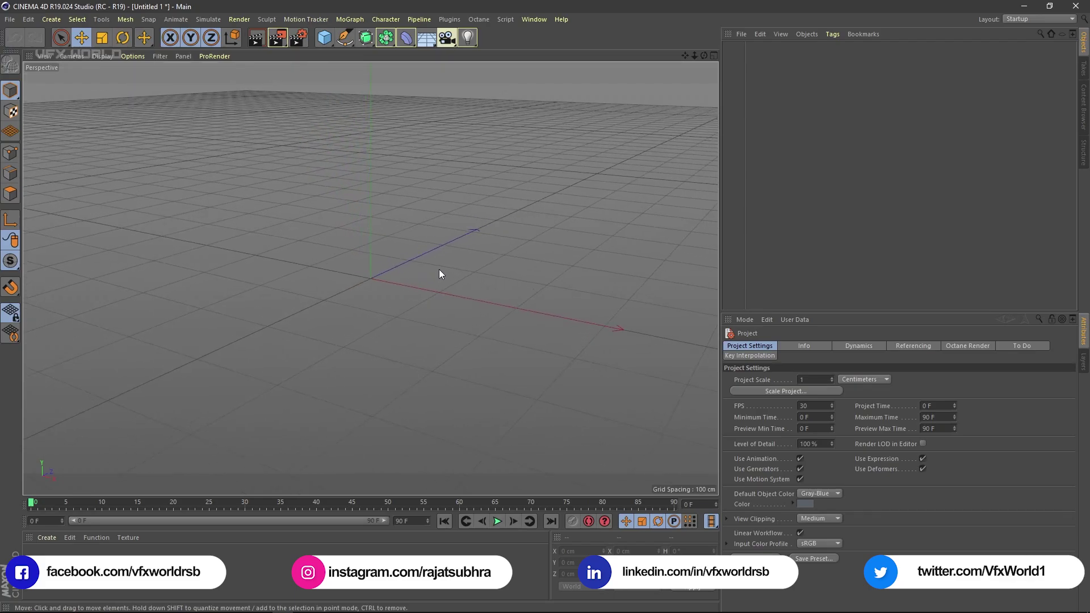
# Orbit the Perspective view to look across the empty grid.
pyautogui.keyDown('alt'); pyautogui.moveTo(426, 273); pyautogui.dragTo(458, 268); pyautogui.keyUp('alt')
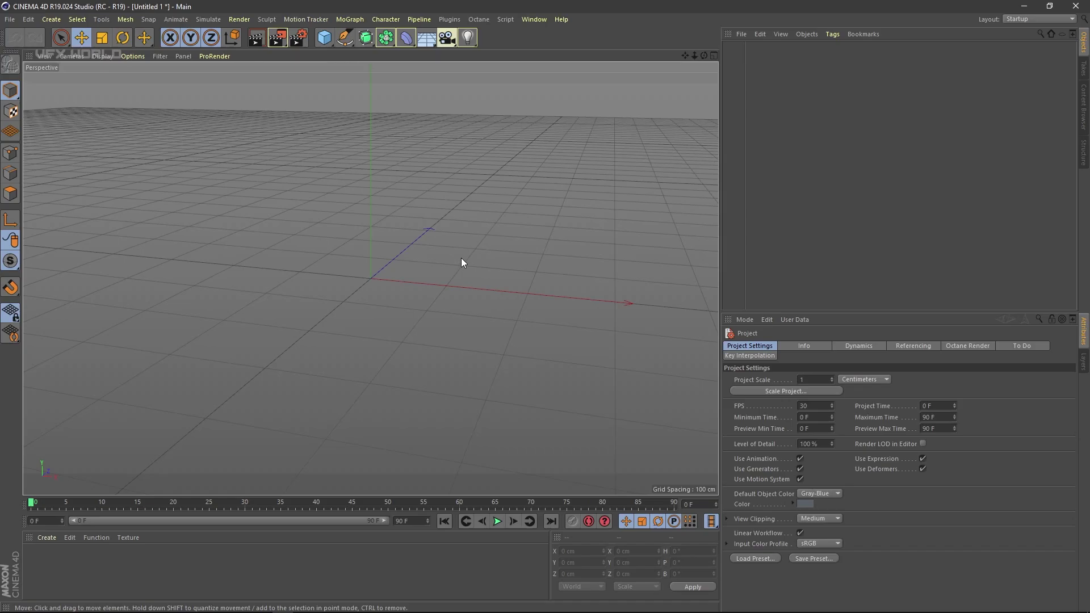
# Add a particle emitter from Simulate > Particles and preview its emission.
pyautogui.click(214, 19)
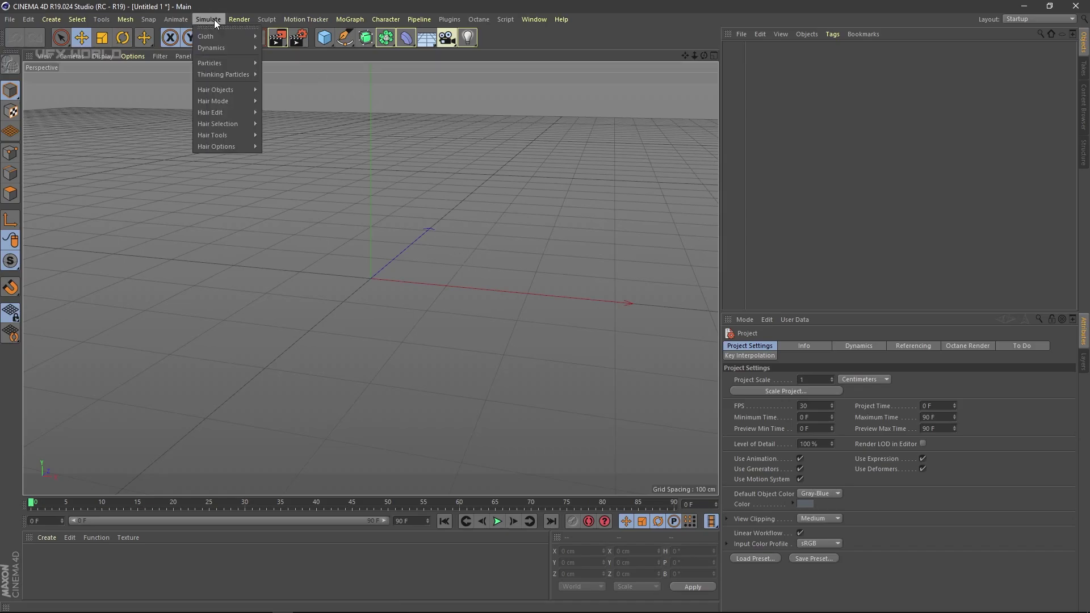
pyautogui.moveTo(214, 64)
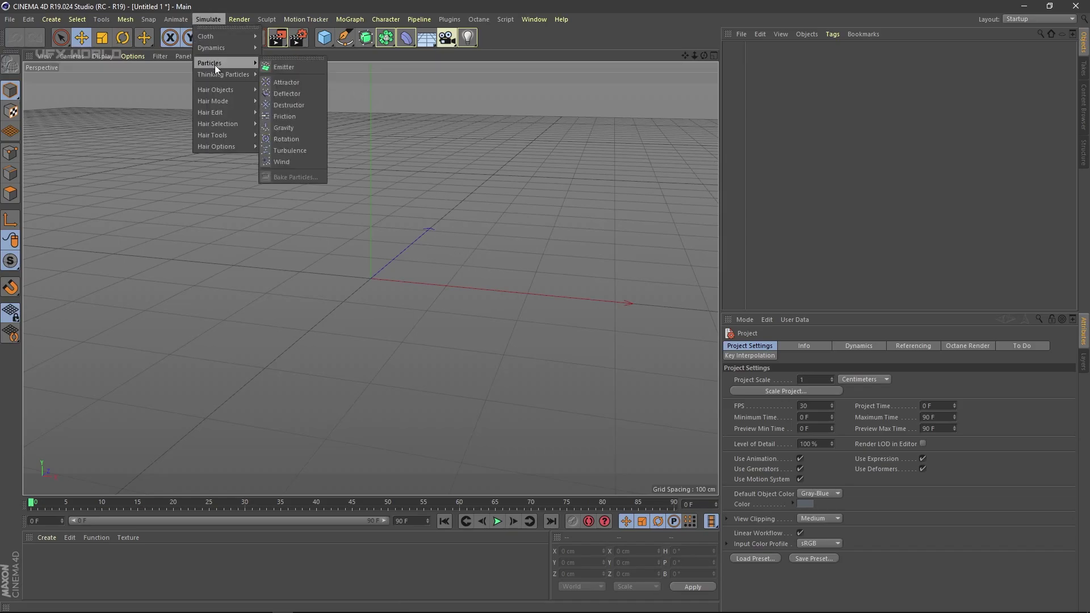
pyautogui.click(281, 66)
pyautogui.keyDown('alt'); pyautogui.moveTo(412, 350); pyautogui.dragTo(595, 334); pyautogui.keyUp('alt')
pyautogui.click(498, 521)
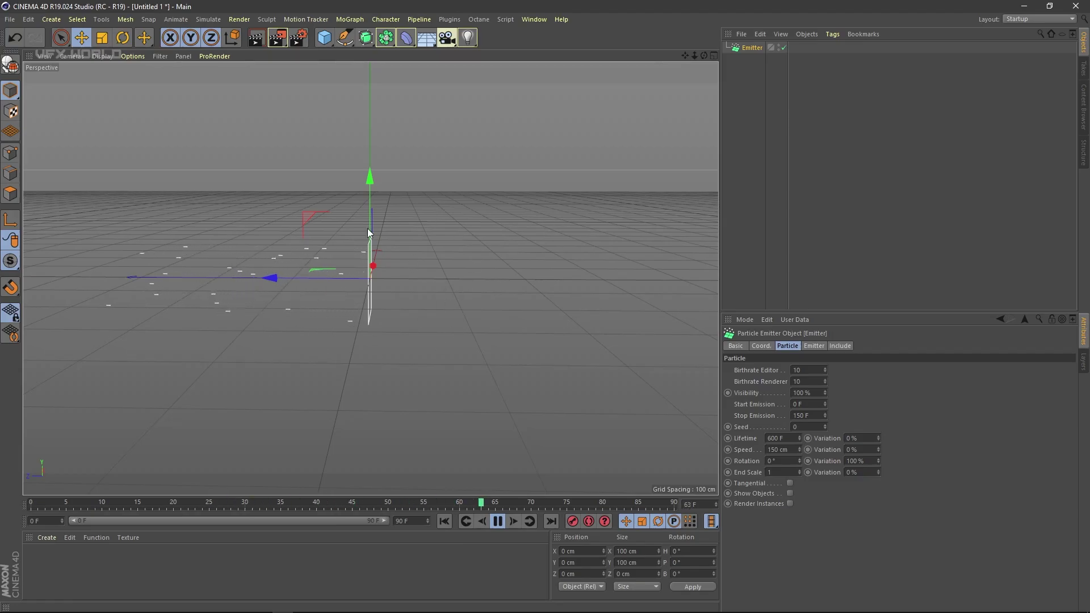
pyautogui.click(497, 521)
# Extend the animation and preview range to 300 frames and replay the particles.
pyautogui.write('300')
pyautogui.press('Return')
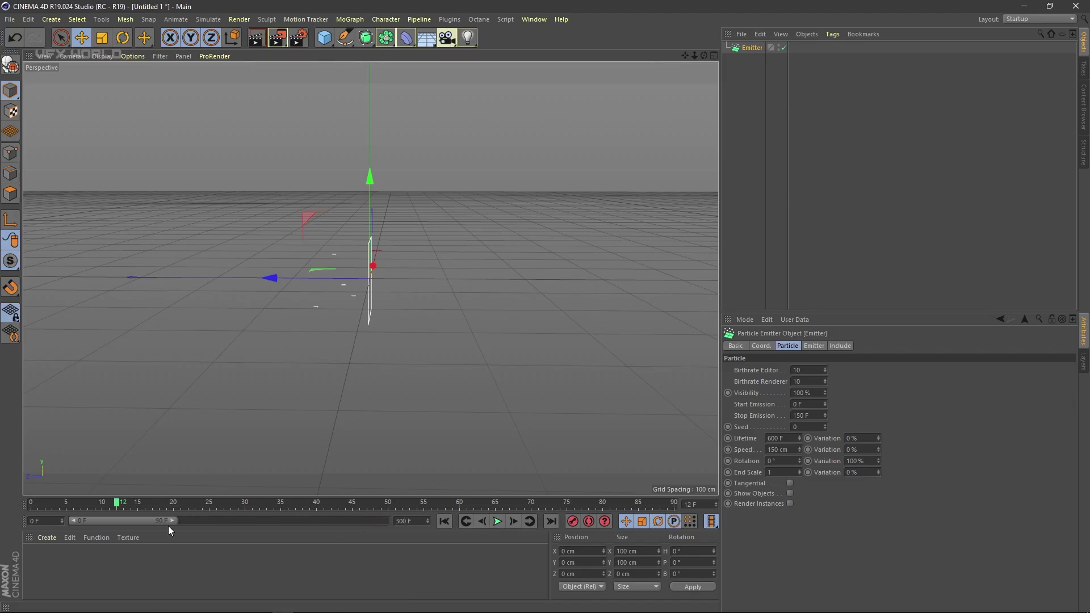
pyautogui.moveTo(173, 521); pyautogui.dragTo(387, 521)
pyautogui.click(497, 521)
pyautogui.keyDown('alt'); pyautogui.moveTo(468, 364); pyautogui.dragTo(454, 397); pyautogui.keyUp('alt')
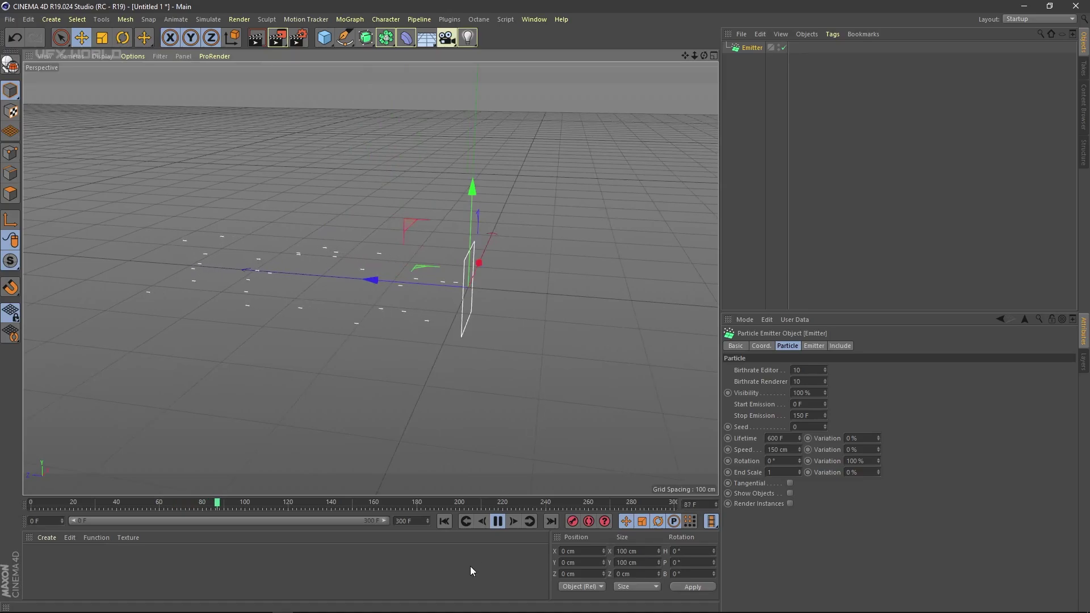
pyautogui.click(497, 523)
# Pitch the emitter to R.P 90° so particles spray upward, and replay from frame 0.
pyautogui.click(763, 346)
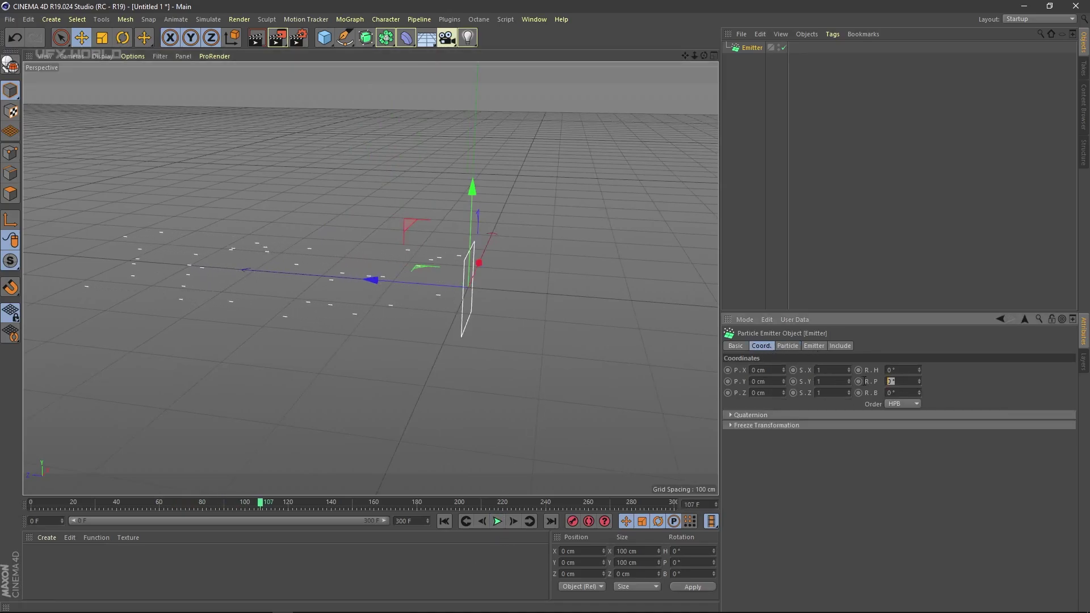
pyautogui.press('Return')
pyautogui.keyDown('alt'); pyautogui.moveTo(613, 369); pyautogui.dragTo(529, 443); pyautogui.keyUp('alt')
pyautogui.click(444, 523)
pyautogui.click(498, 522)
pyautogui.keyDown('alt'); pyautogui.moveTo(462, 442); pyautogui.dragTo(430, 373); pyautogui.keyUp('alt')
pyautogui.click(497, 522)
pyautogui.keyDown('alt'); pyautogui.moveTo(519, 437); pyautogui.dragTo(471, 406); pyautogui.keyUp('alt')
pyautogui.keyDown('alt'); pyautogui.moveTo(510, 243); pyautogui.dragTo(538, 264); pyautogui.keyUp('alt')
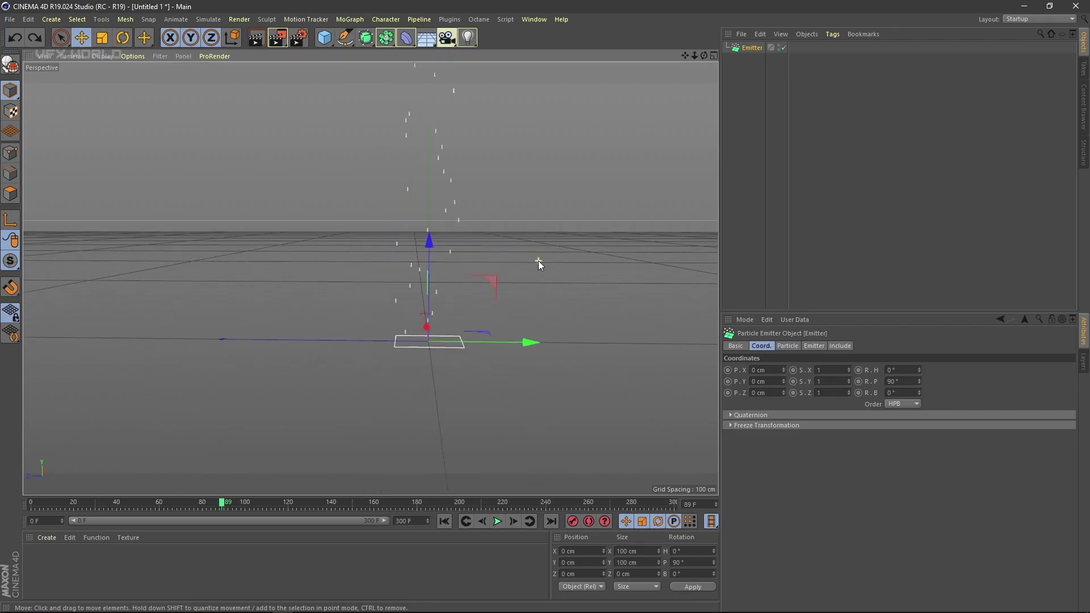
pyautogui.click(329, 42)
# Add a torus and stand it upright with 90° pitch.
pyautogui.click(372, 93)
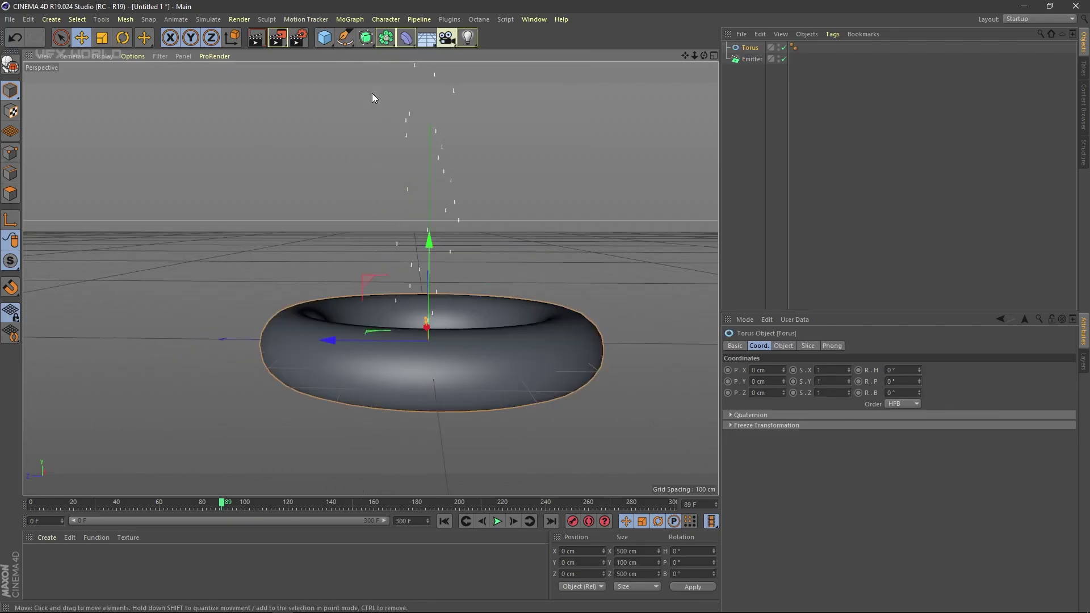
pyautogui.keyDown('alt'); pyautogui.moveTo(579, 279); pyautogui.dragTo(616, 301); pyautogui.keyUp('alt')
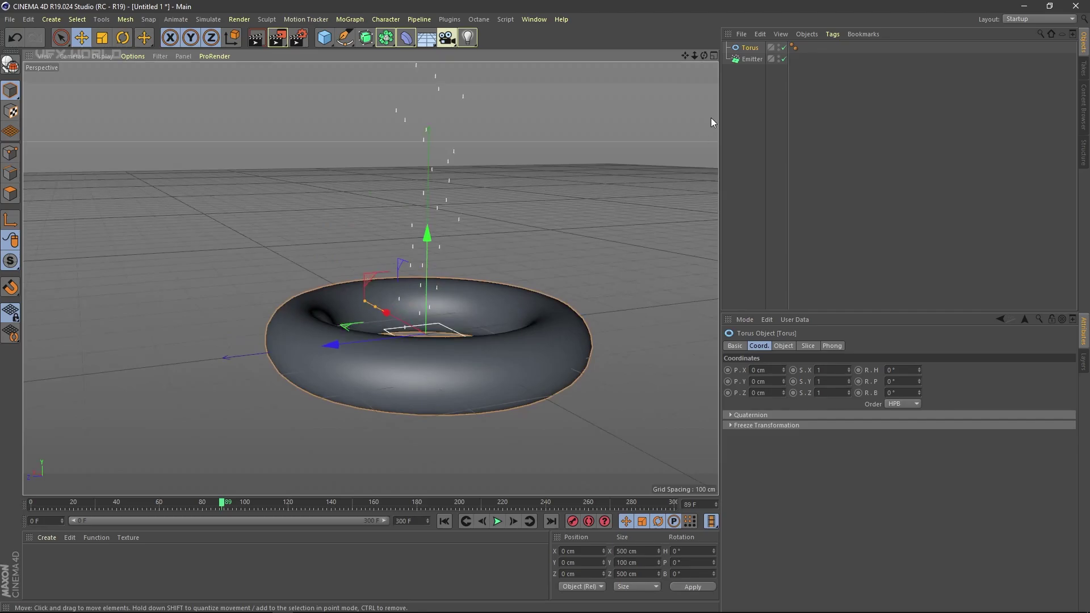
pyautogui.click(900, 382)
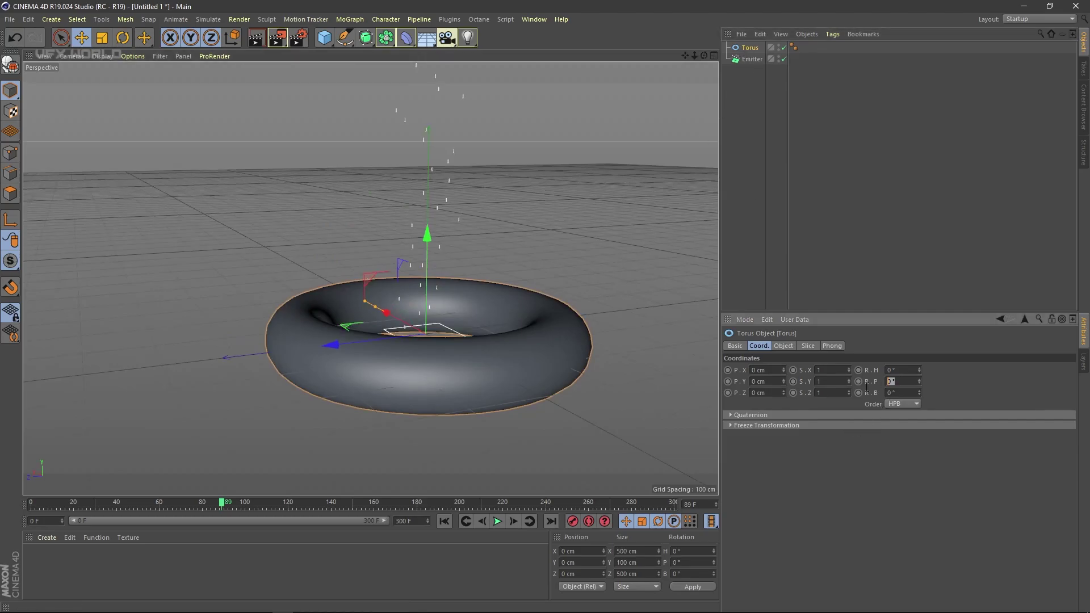
pyautogui.press('Return')
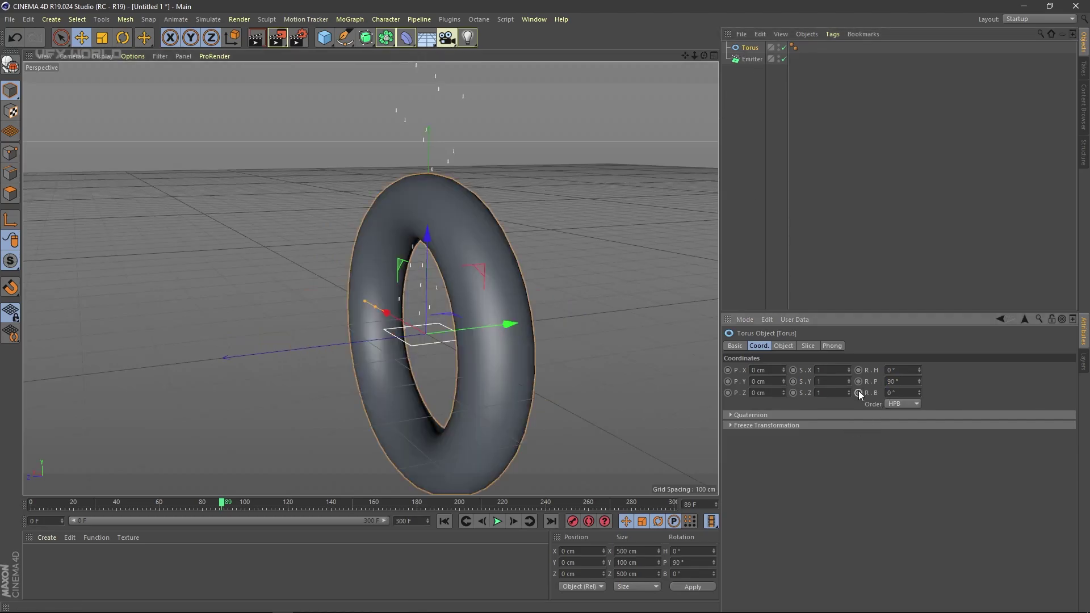
pyautogui.keyDown('alt'); pyautogui.moveTo(394, 418); pyautogui.dragTo(503, 377); pyautogui.keyUp('alt')
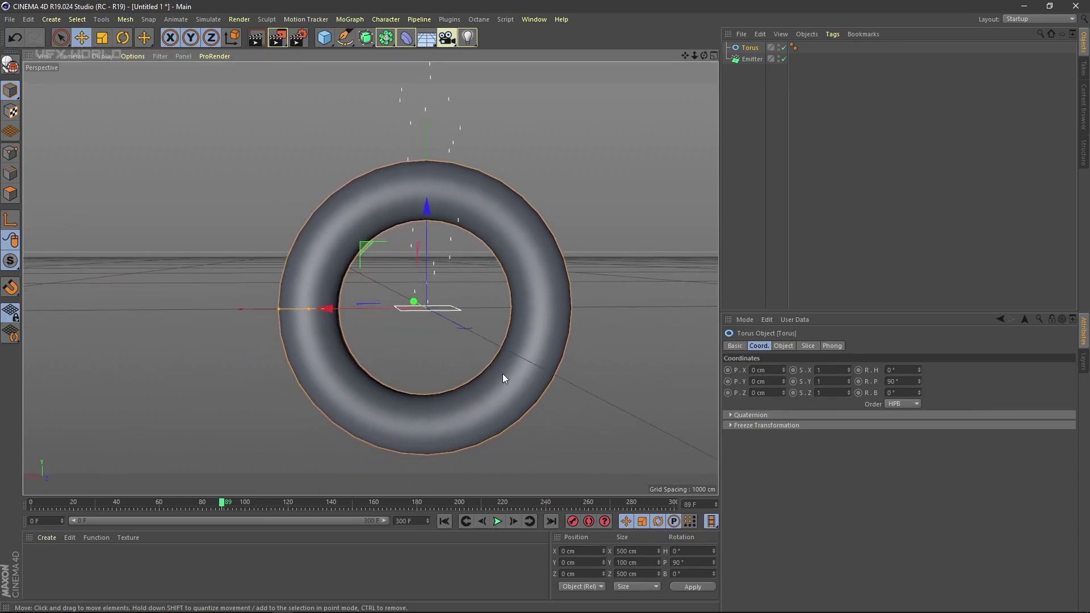
# Enlarge the torus ring radius to 212 cm and thicken its pipe radius.
pyautogui.click(734, 347)
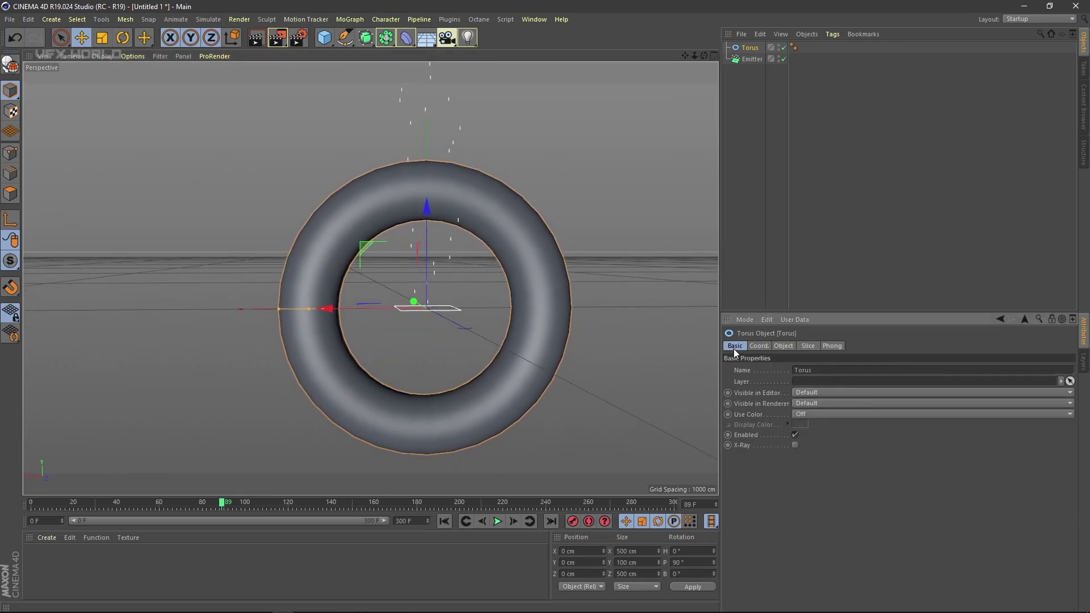
pyautogui.click(755, 346)
pyautogui.click(777, 345)
pyautogui.moveTo(815, 370); pyautogui.dragTo(818, 363)
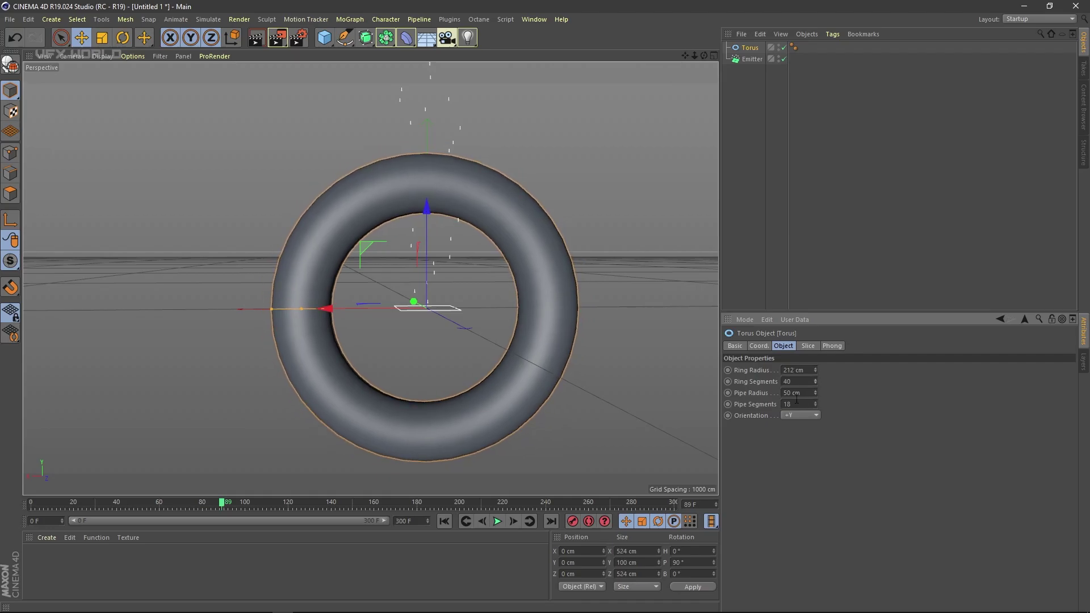
pyautogui.moveTo(818, 393); pyautogui.dragTo(818, 391)
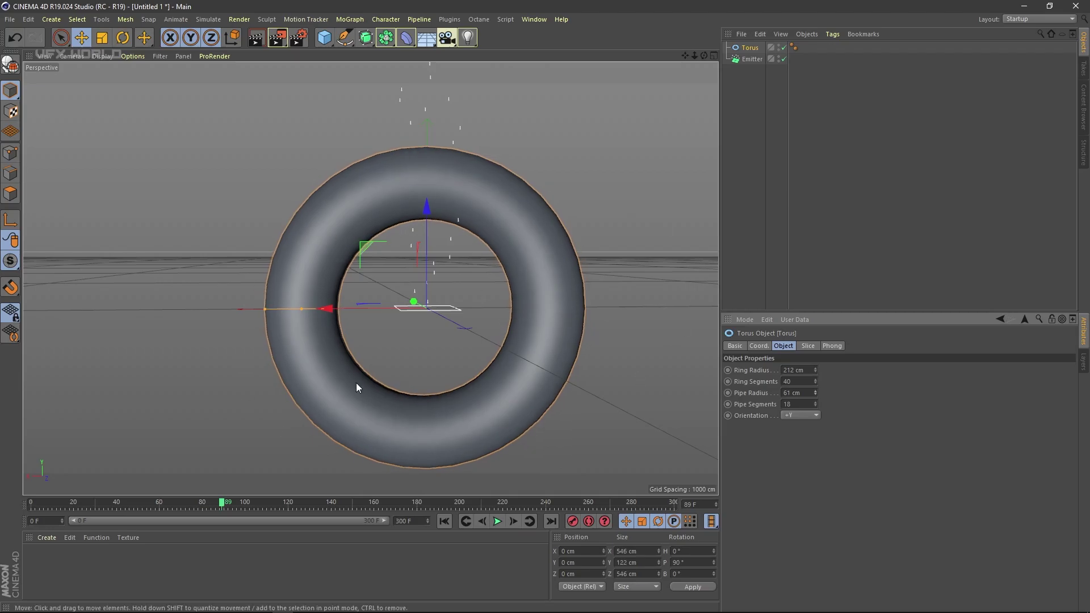
pyautogui.keyDown('alt'); pyautogui.moveTo(364, 431); pyautogui.dragTo(395, 401); pyautogui.keyUp('alt')
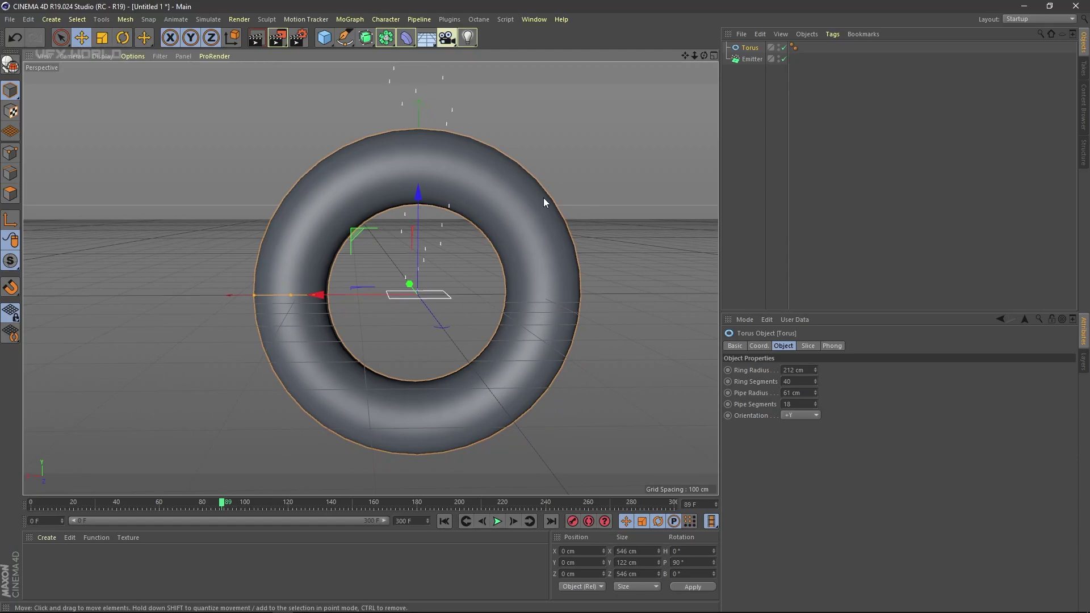
# In the four-view layout, move the emitter along X toward the torus ring.
pyautogui.middleClick(543, 198)
pyautogui.scroll(2, 547, 390)
pyautogui.click(752, 59)
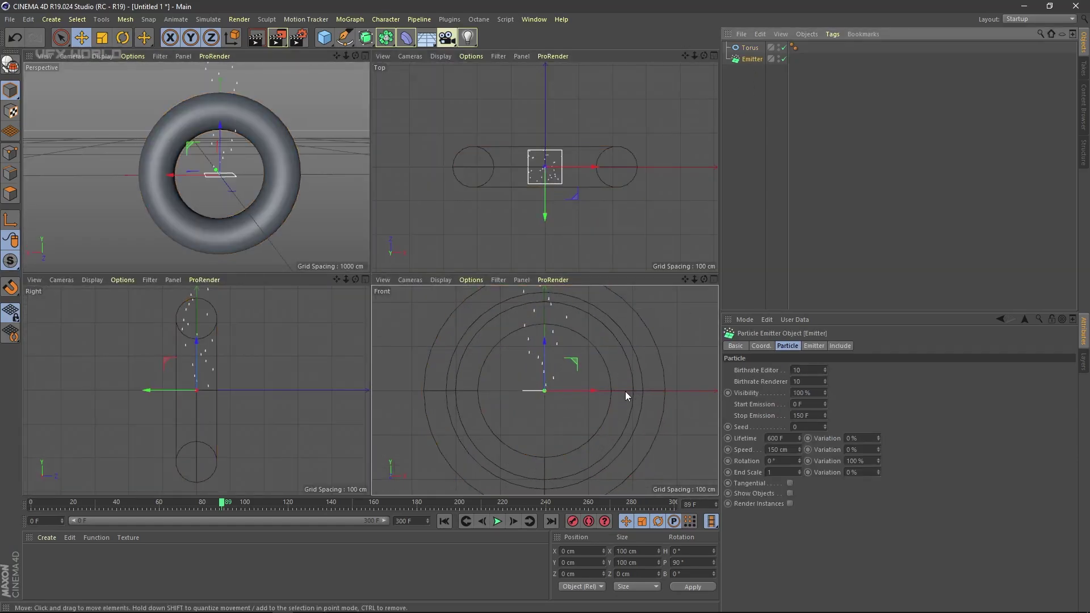
pyautogui.moveTo(581, 390); pyautogui.dragTo(674, 392)
pyautogui.scroll(5, 611, 161)
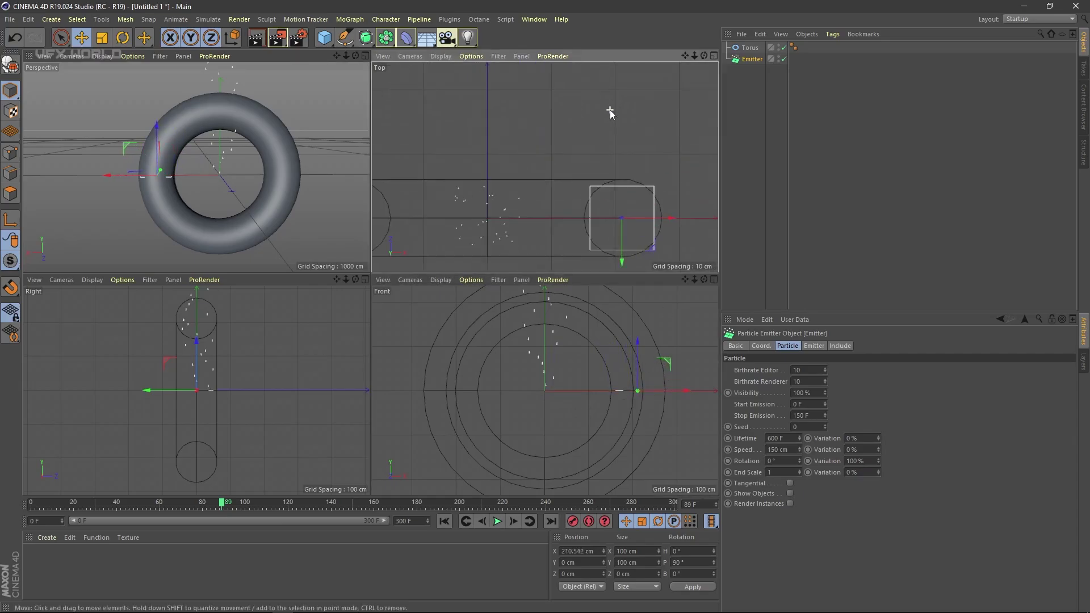
pyautogui.scroll(3, 611, 161)
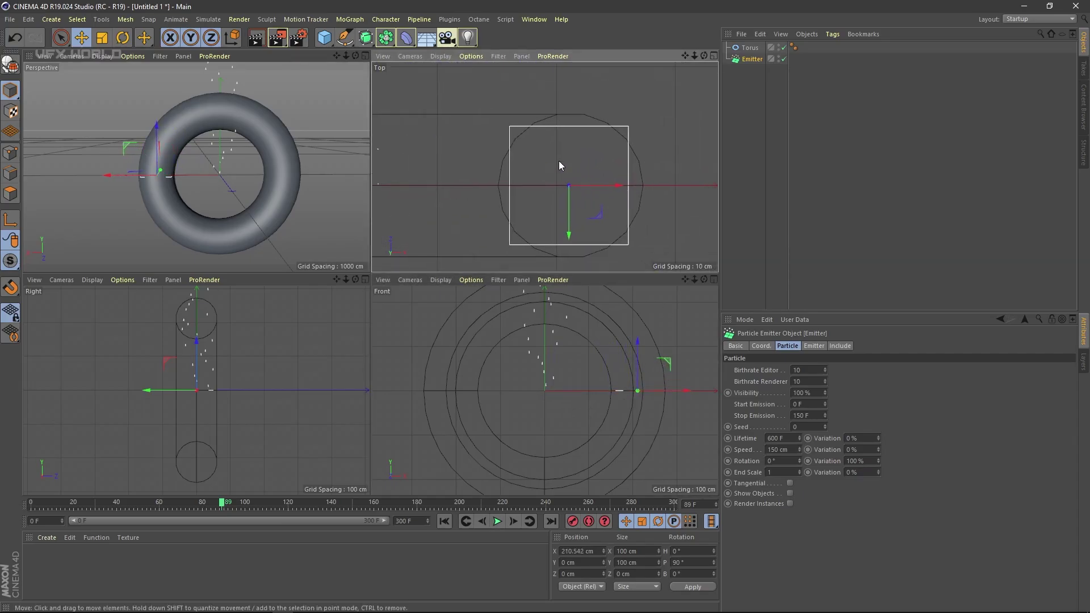
# Raise the ring radius to 221 cm and place the emitter at X 221 cm inside the tube.
pyautogui.click(748, 48)
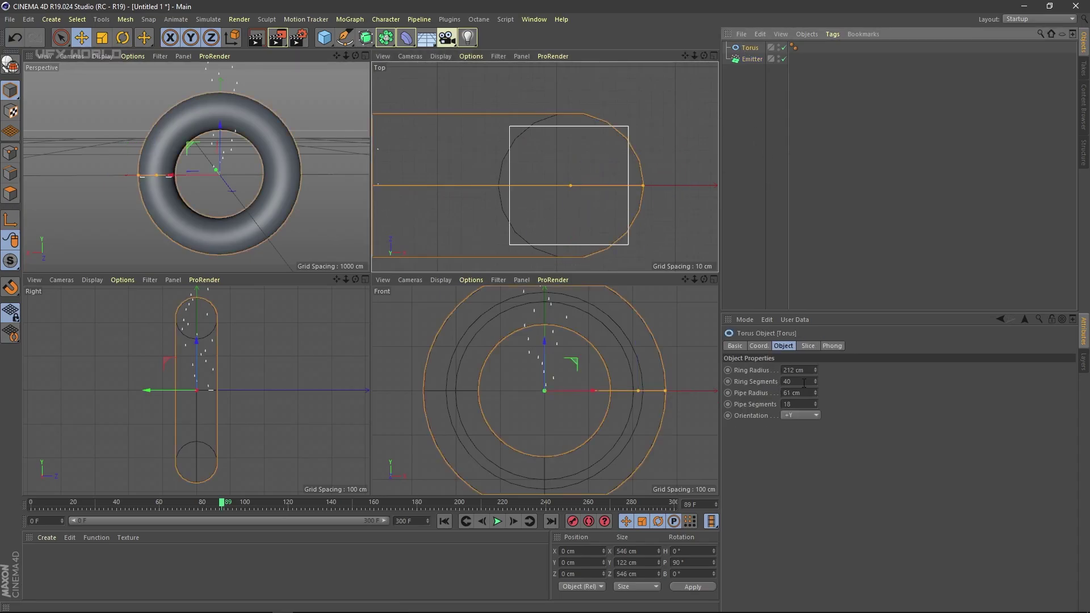
pyautogui.moveTo(816, 369); pyautogui.dragTo(817, 384)
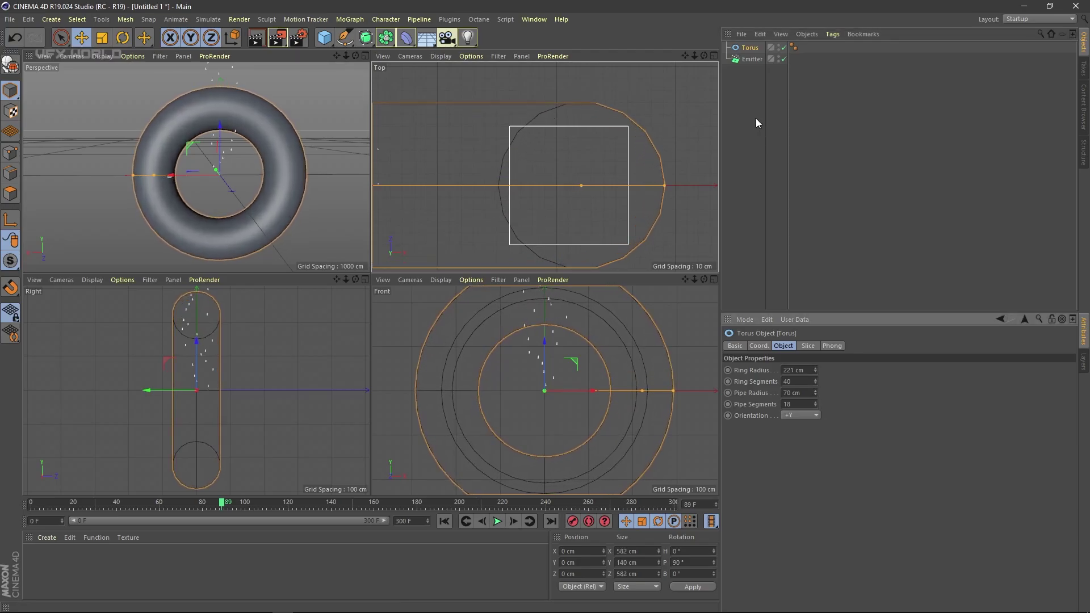
pyautogui.click(752, 59)
pyautogui.moveTo(607, 191); pyautogui.dragTo(620, 191)
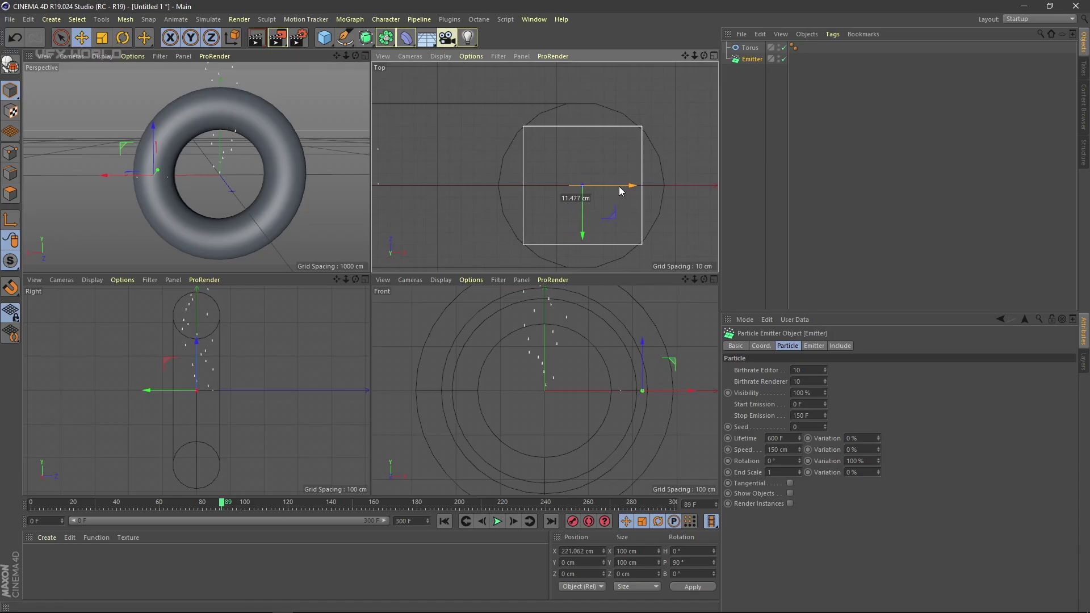
pyautogui.click(170, 107)
# Set the single Perspective view to Display > Lines wireframe shading.
pyautogui.middleClick(104, 57)
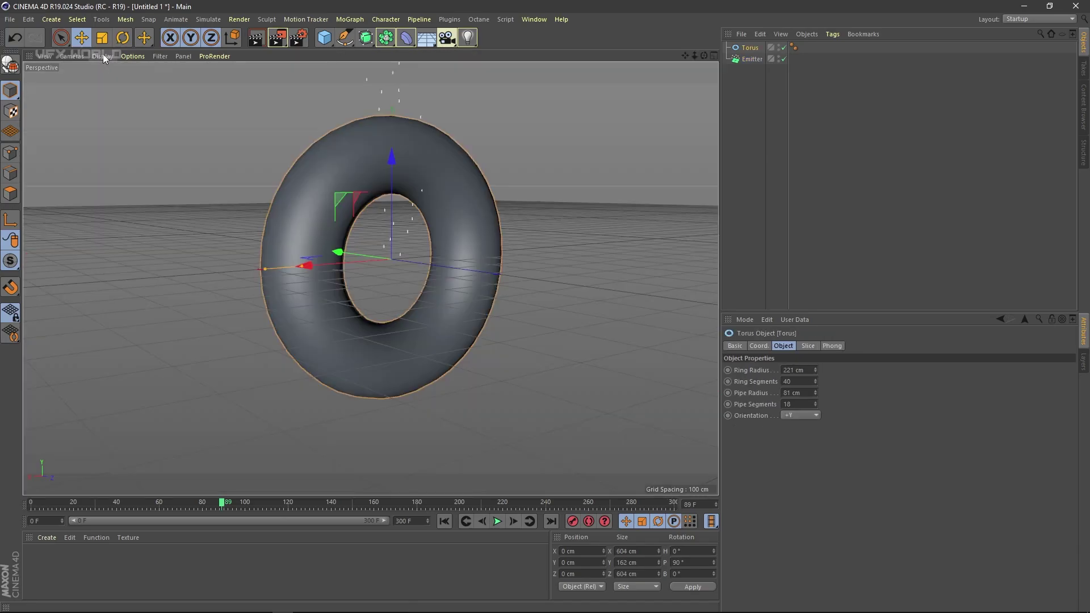
pyautogui.click(103, 55)
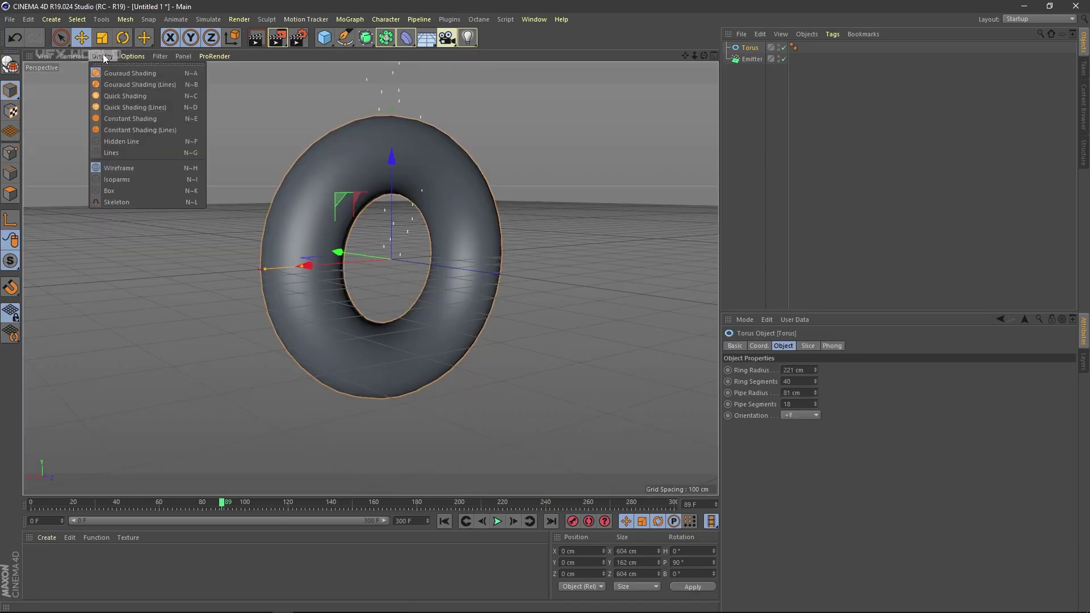
pyautogui.click(111, 154)
pyautogui.keyDown('alt'); pyautogui.moveTo(377, 315); pyautogui.dragTo(587, 318); pyautogui.keyUp('alt')
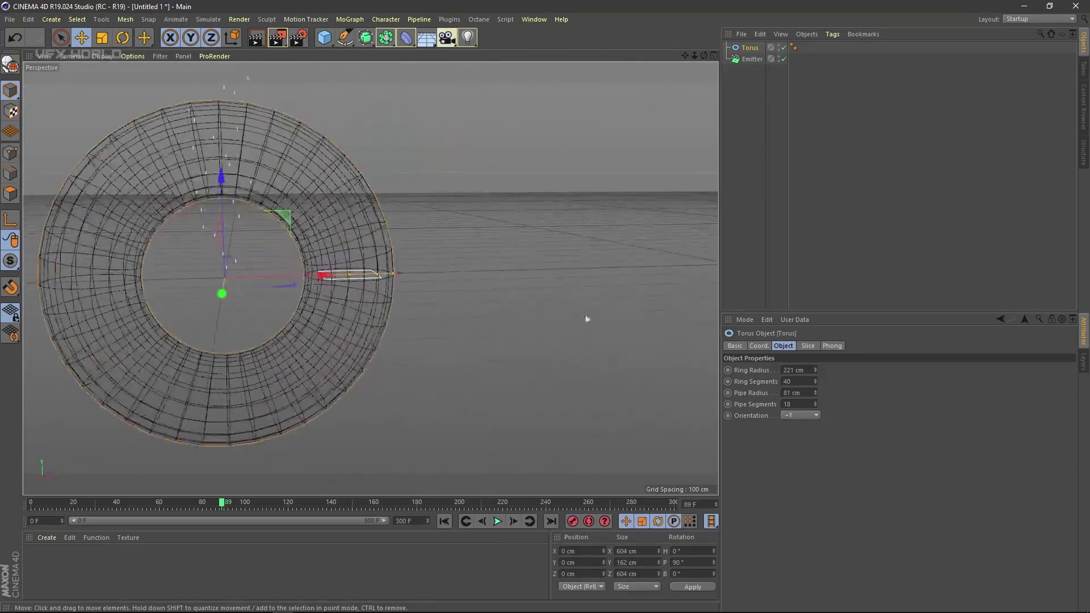
pyautogui.keyDown('alt'); pyautogui.moveTo(268, 360); pyautogui.dragTo(476, 500); pyautogui.keyUp('alt')
# Replay the particles from frame 0 to check them inside the torus tube.
pyautogui.click(444, 521)
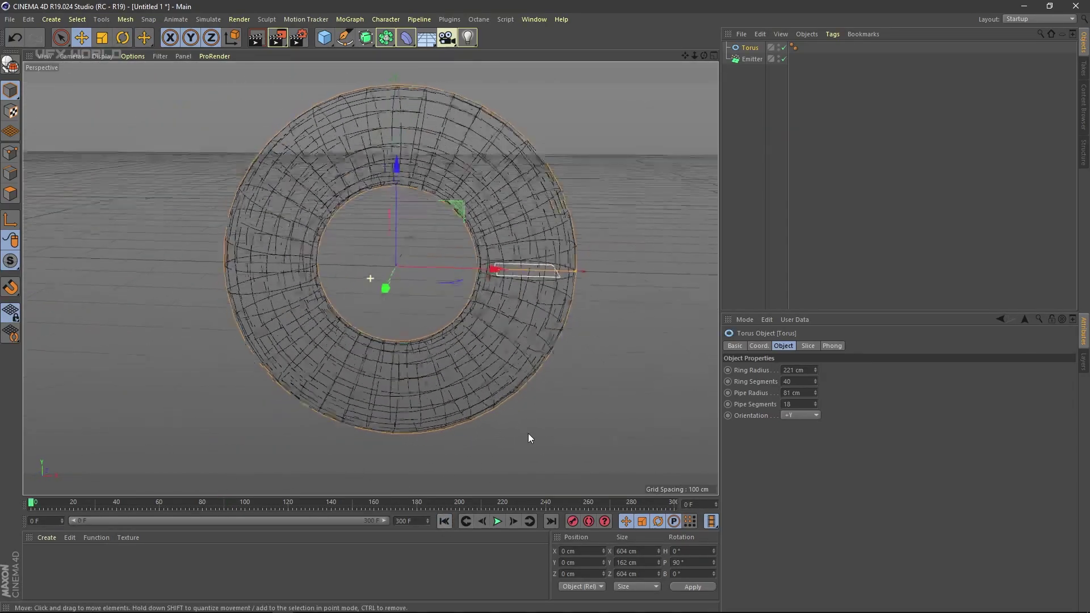
pyautogui.click(498, 521)
pyautogui.keyDown('alt'); pyautogui.moveTo(499, 449); pyautogui.dragTo(544, 325); pyautogui.keyUp('alt')
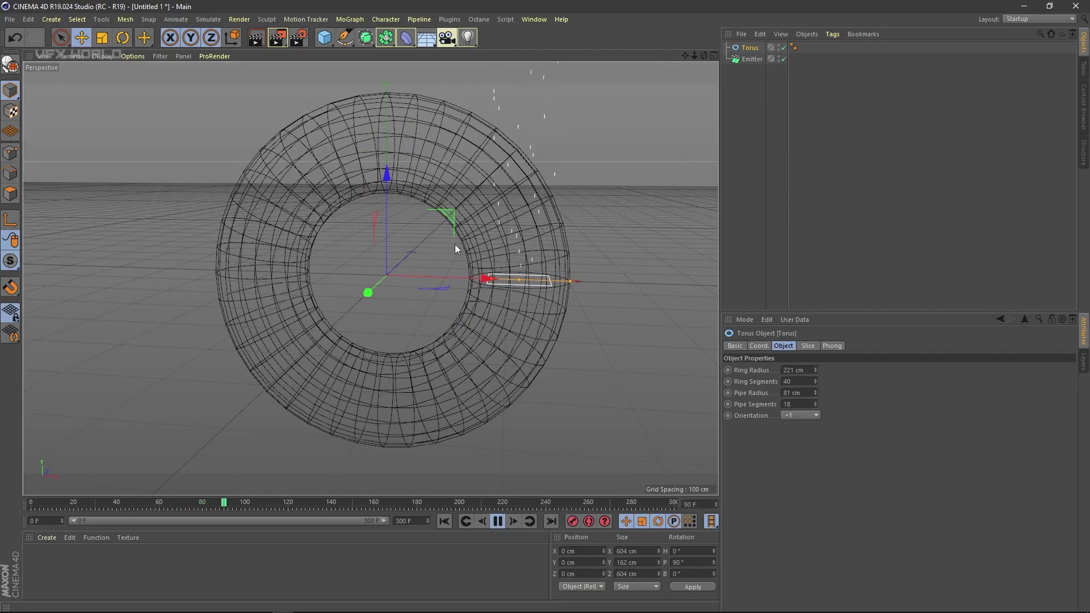
pyautogui.click(494, 522)
pyautogui.click(447, 521)
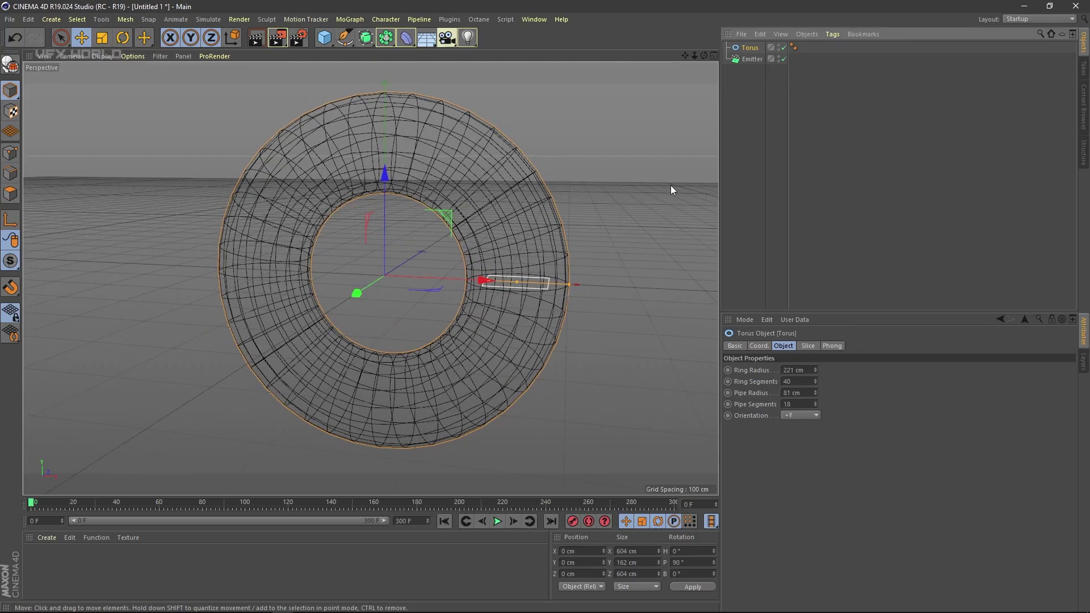
# Add a Collider Body tag to the Torus.
pyautogui.rightClick(749, 54)
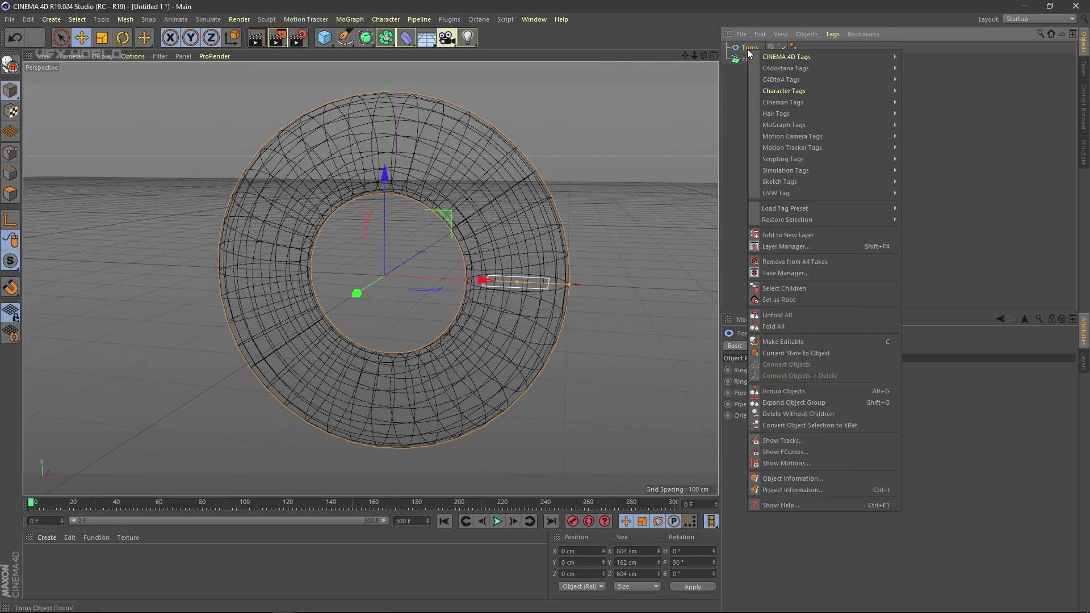
pyautogui.moveTo(806, 169)
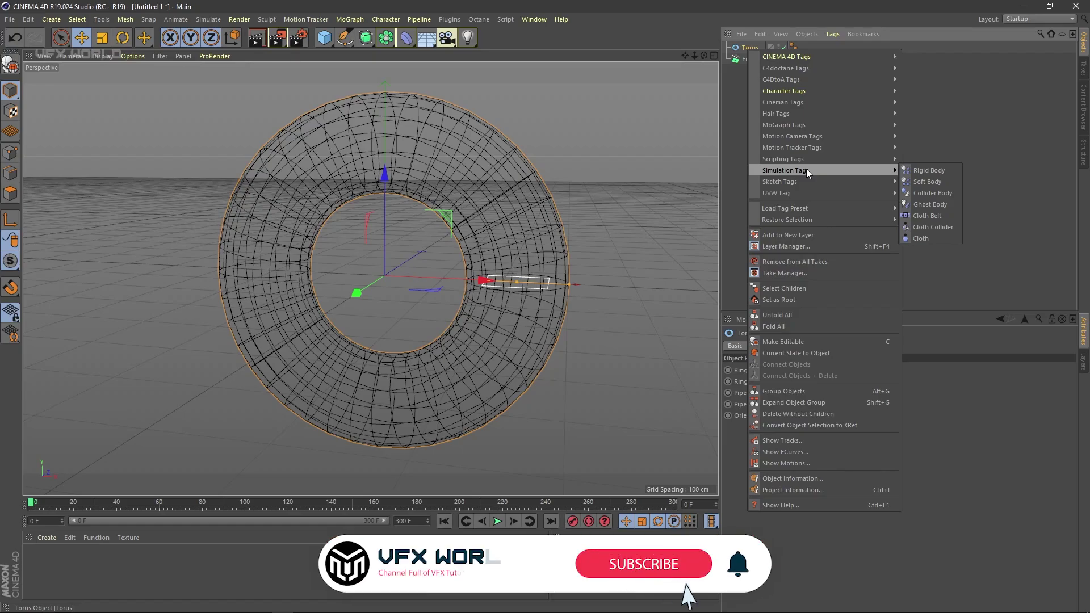
pyautogui.click(931, 193)
pyautogui.click(747, 59)
# Give the Emitter a Rigid Body tag via Simulation Tags.
pyautogui.rightClick(749, 58)
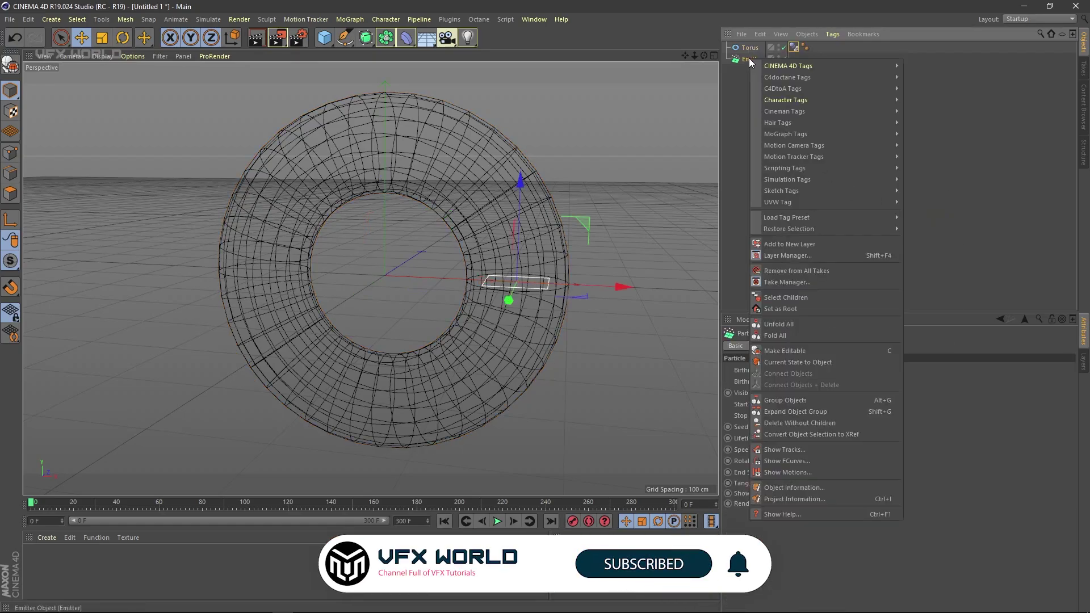
pyautogui.moveTo(786, 168)
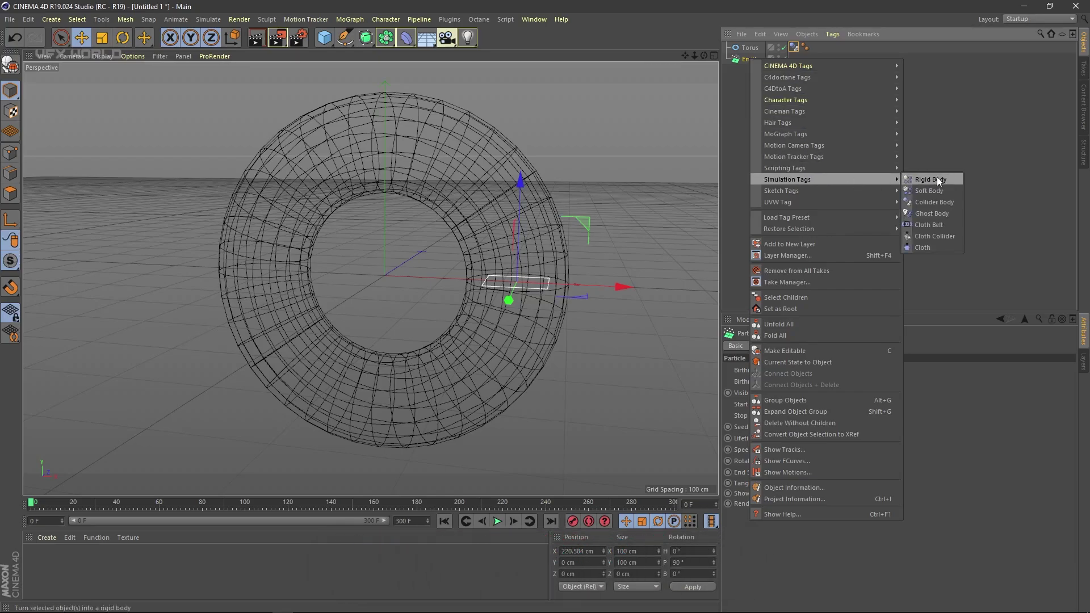
pyautogui.click(939, 180)
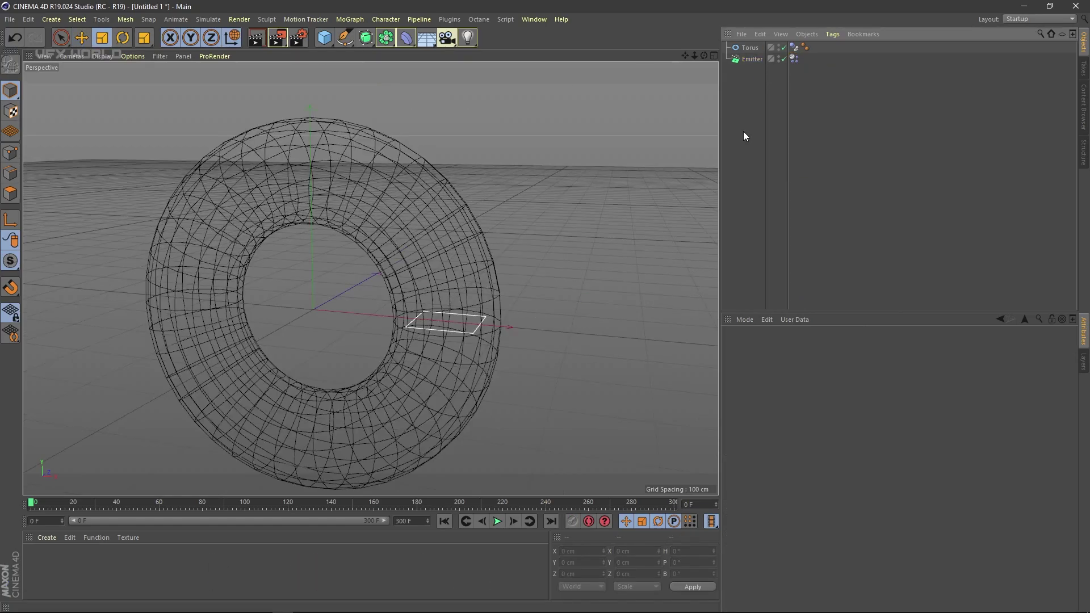
pyautogui.click(326, 38)
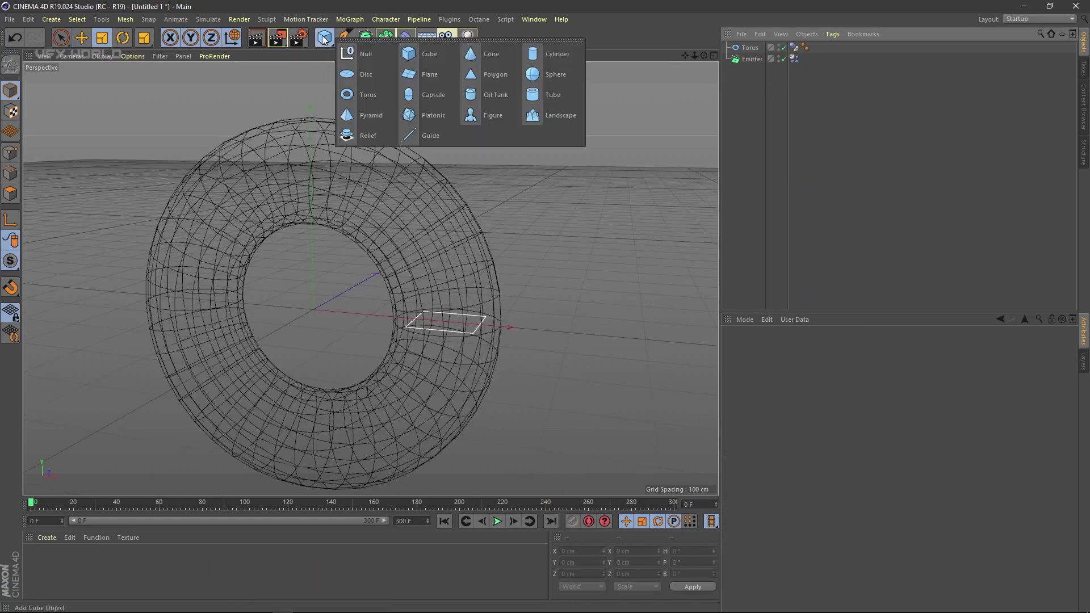
# Add a Platonic, move it to the emitter, scale it to about 74%, and parent it under Emitter.
pyautogui.click(428, 114)
pyautogui.press('e')
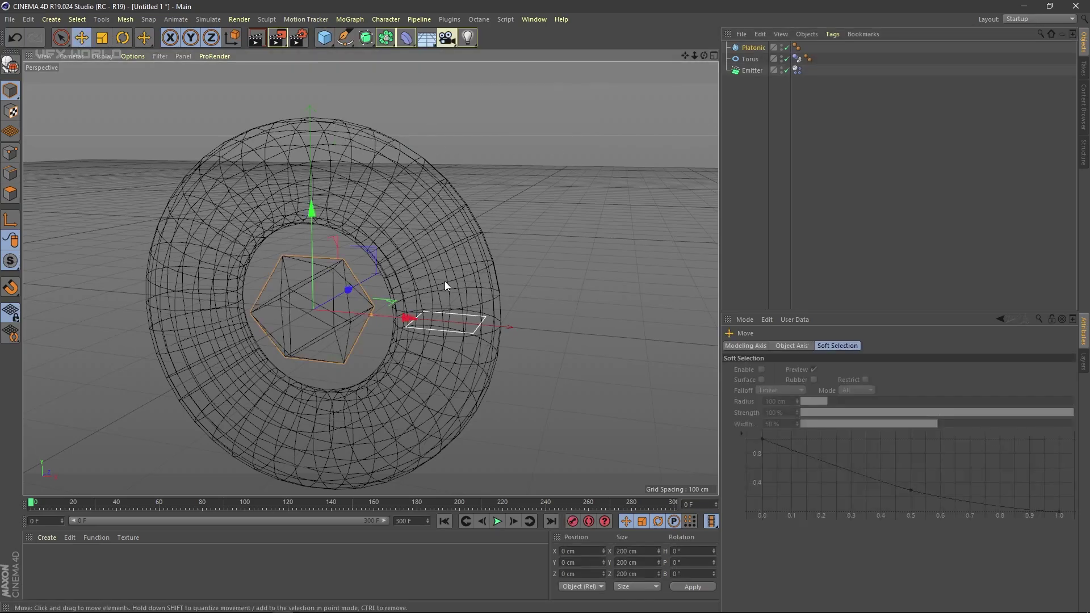
pyautogui.moveTo(397, 319); pyautogui.dragTo(516, 394)
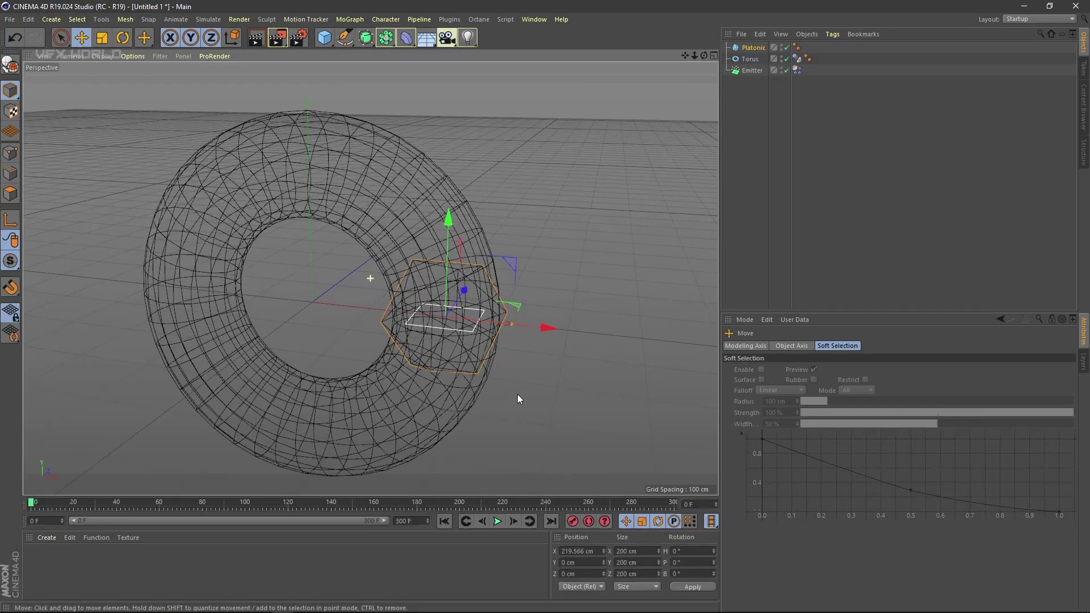
pyautogui.press('t')
pyautogui.moveTo(534, 329); pyautogui.dragTo(462, 334)
pyautogui.moveTo(755, 48); pyautogui.dragTo(764, 73)
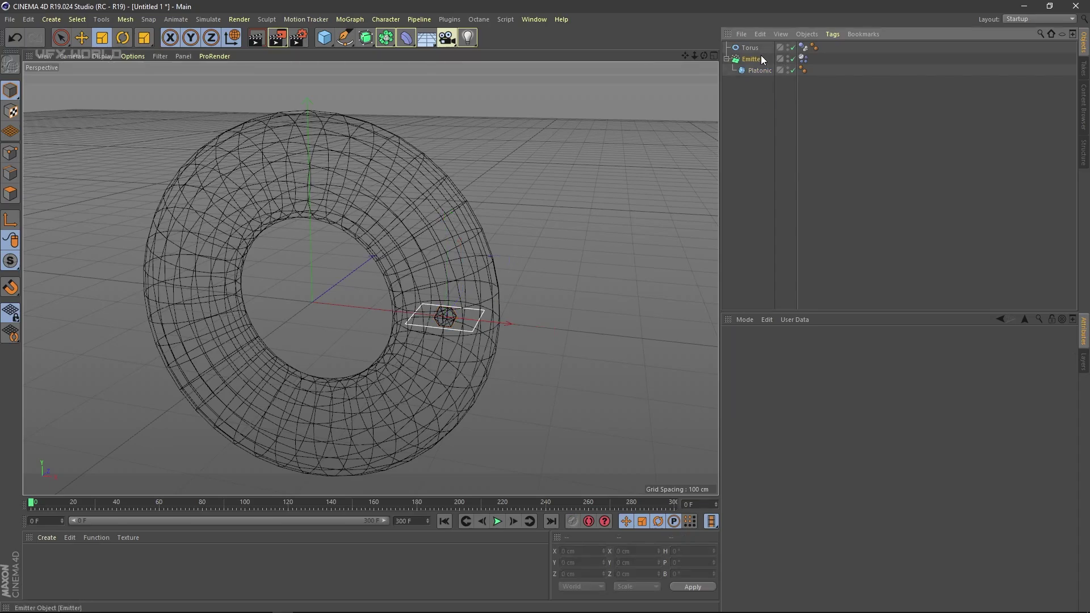
# Enable Show Objects on the Emitter to display the emitted platonics.
pyautogui.click(761, 59)
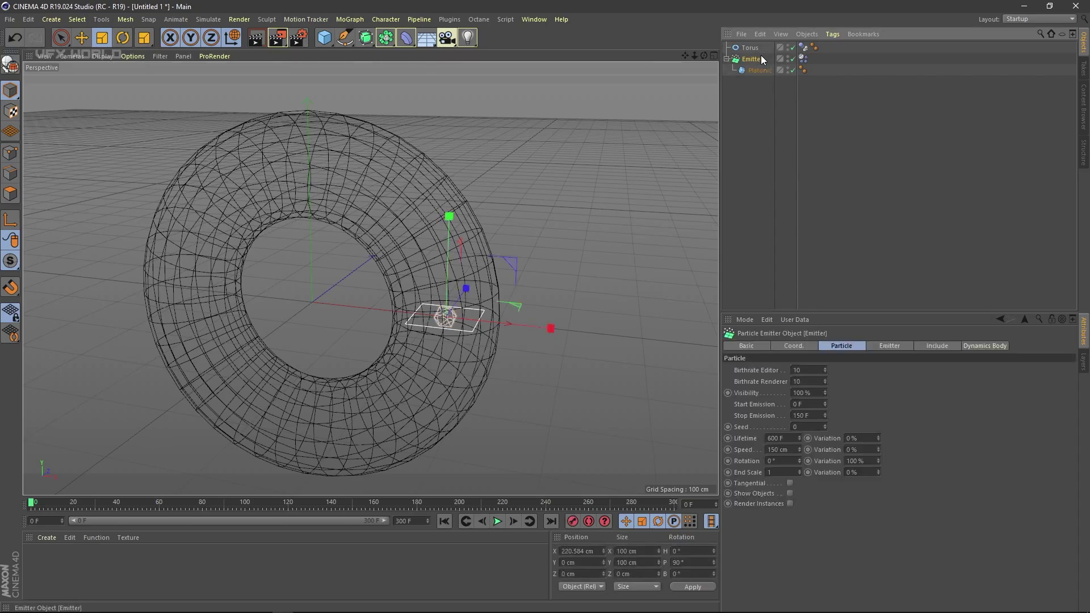
pyautogui.click(789, 494)
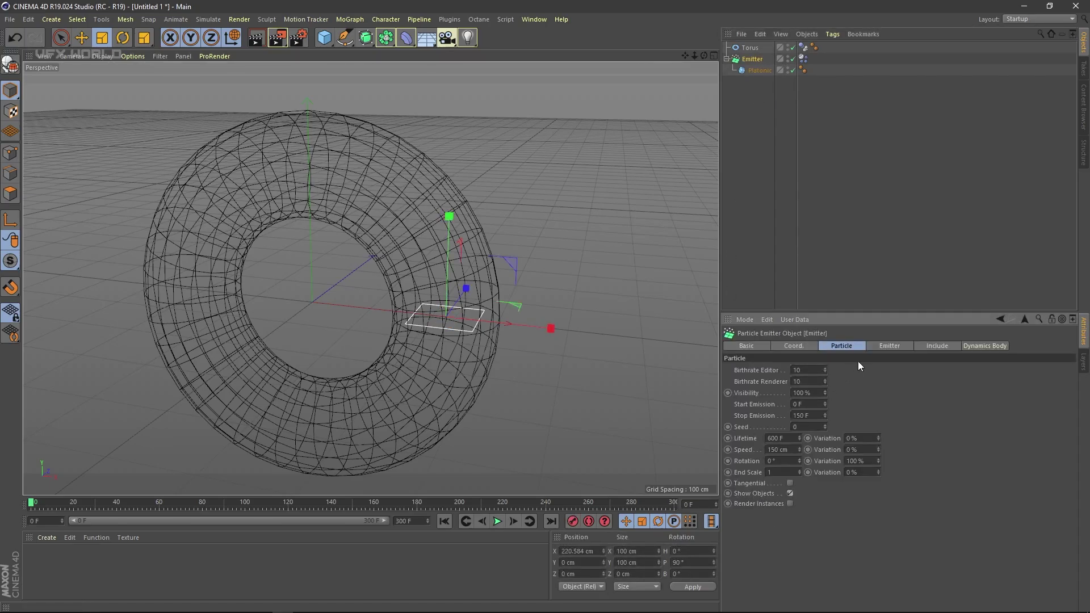
pyautogui.click(877, 347)
pyautogui.click(940, 347)
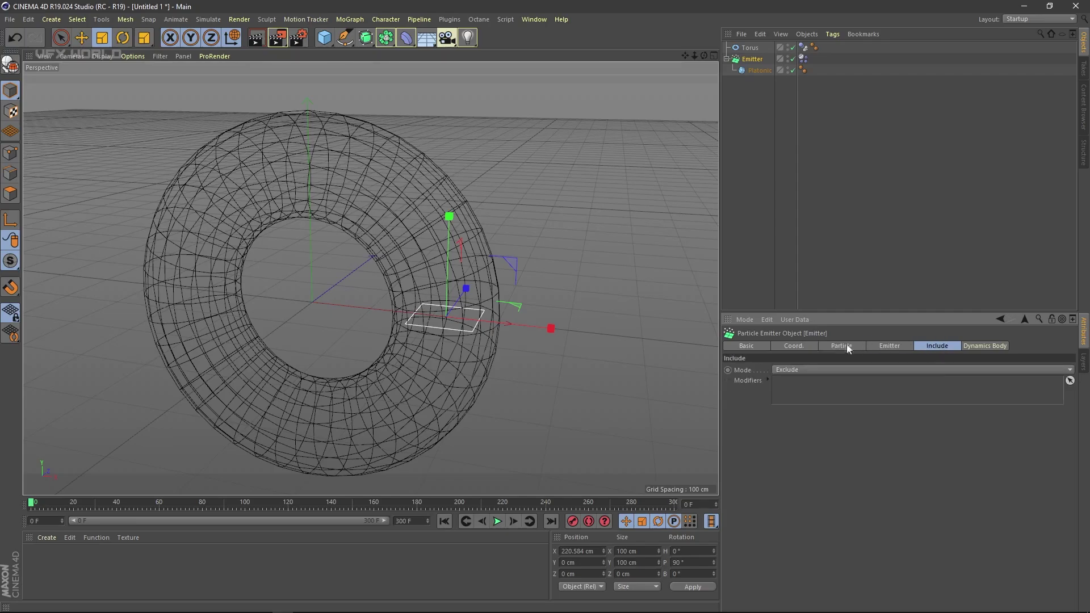
pyautogui.click(809, 347)
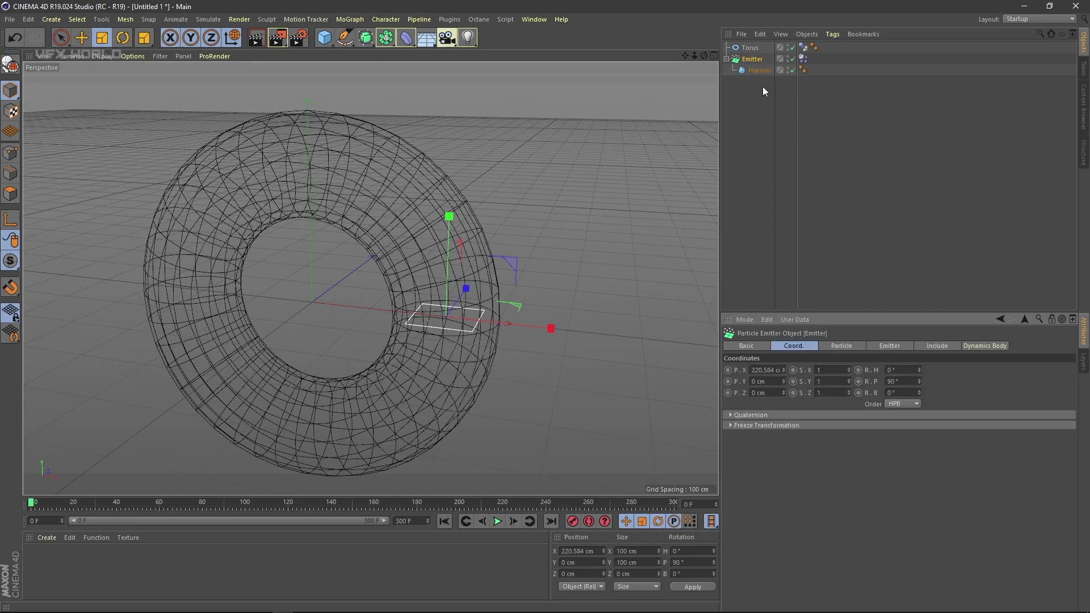
# Set the Emitter's Individual Elements to All and play the simulation.
pyautogui.click(804, 60)
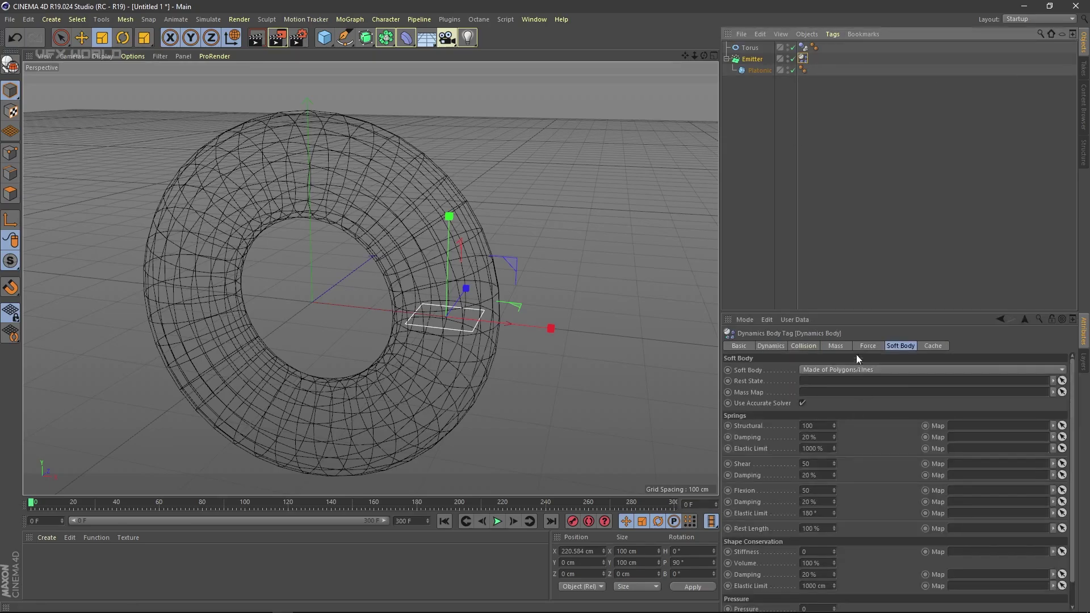
pyautogui.click(773, 345)
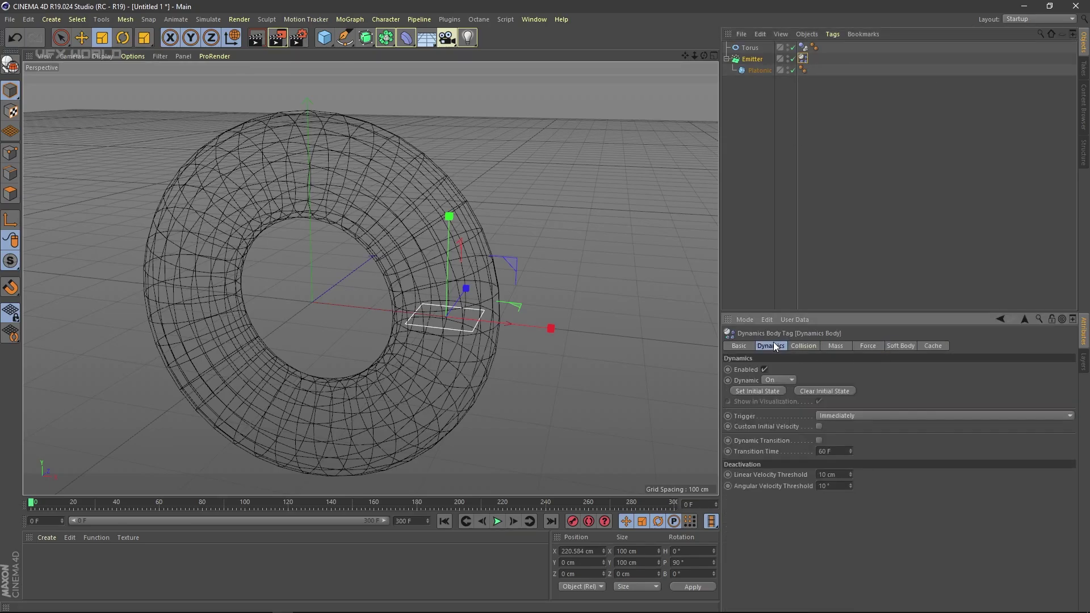
pyautogui.click(808, 346)
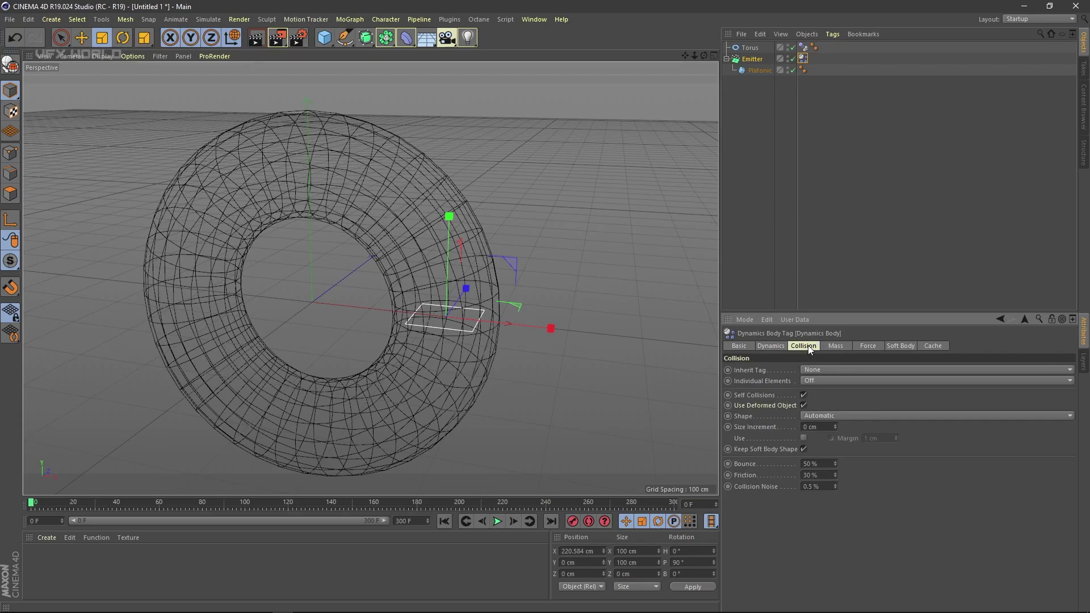
pyautogui.click(847, 380)
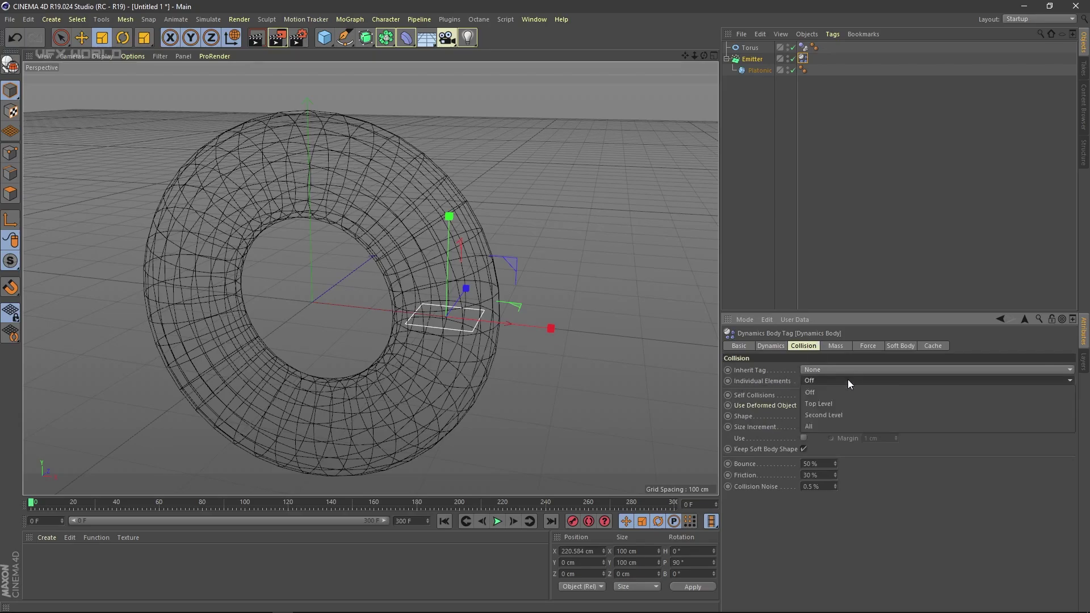
pyautogui.click(833, 422)
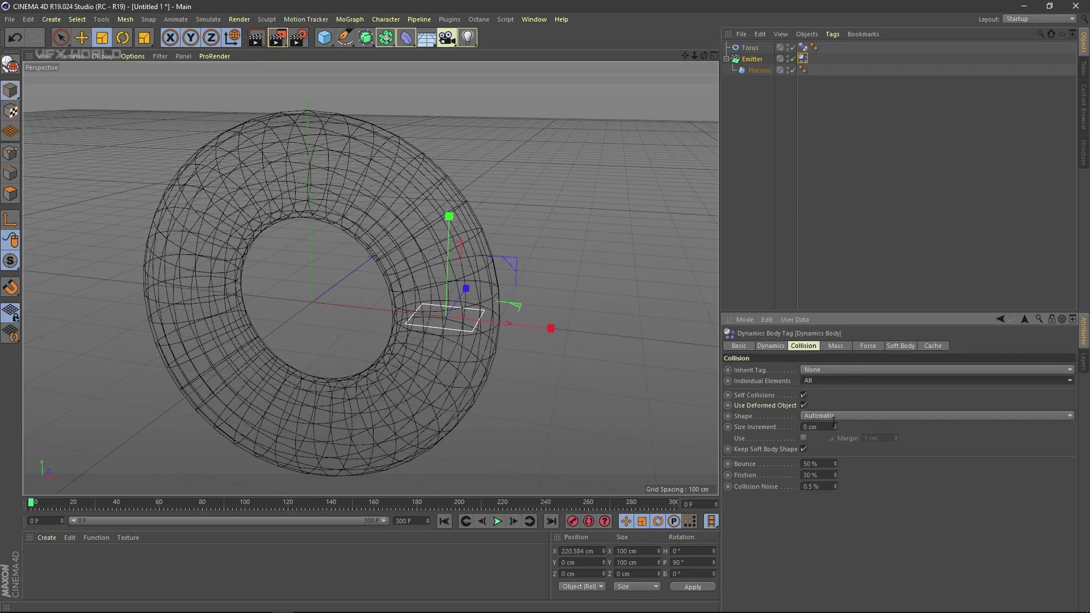
pyautogui.click(498, 521)
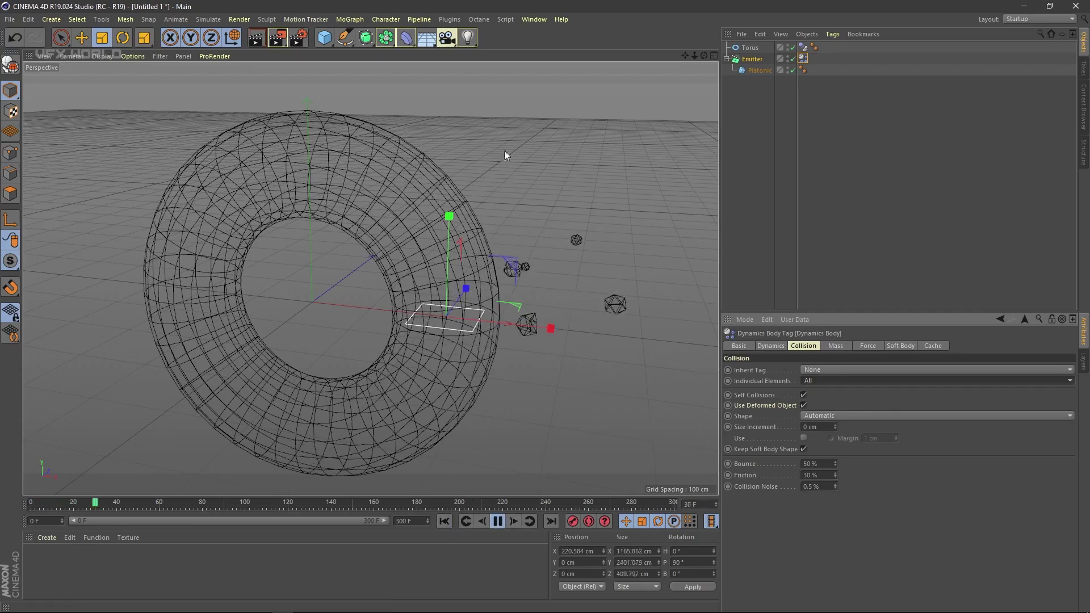
# Set the Torus Dynamics Body Soft Body option to Made of Polygons/Lines.
pyautogui.click(496, 523)
pyautogui.click(444, 521)
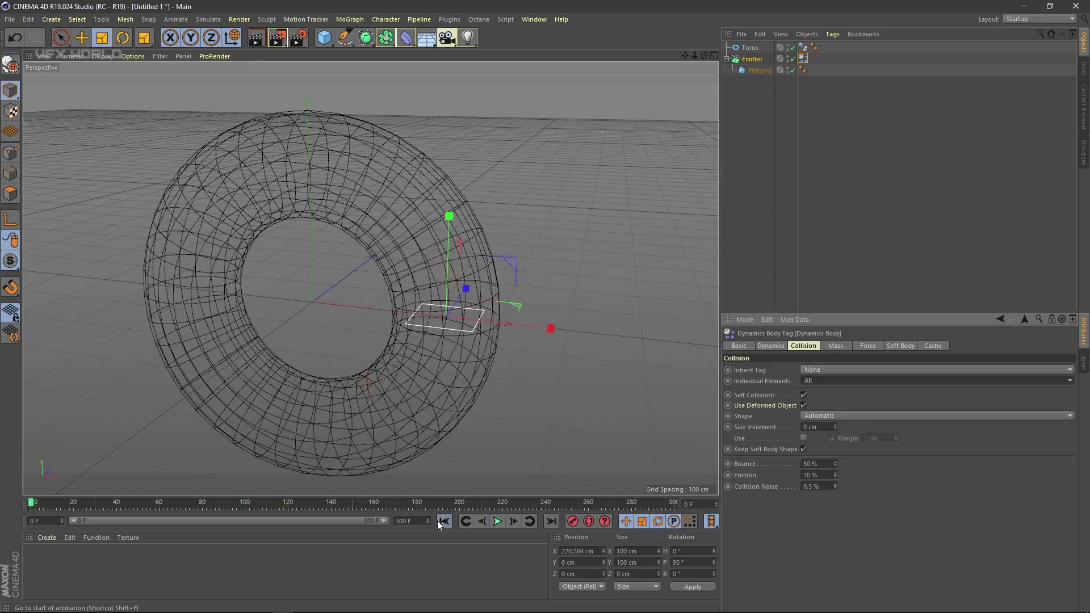
pyautogui.click(754, 48)
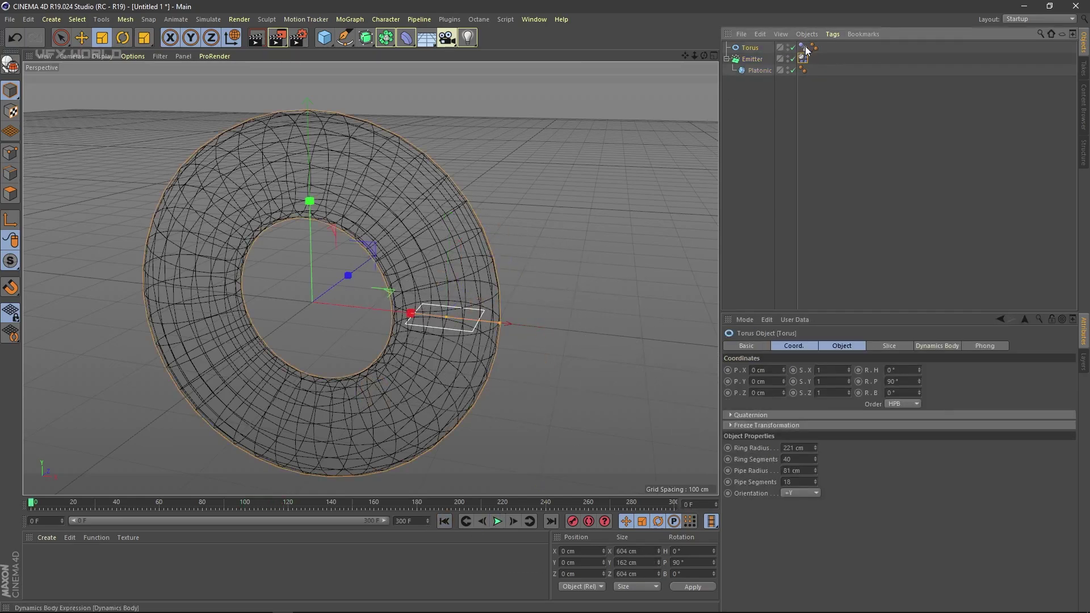
pyautogui.click(804, 48)
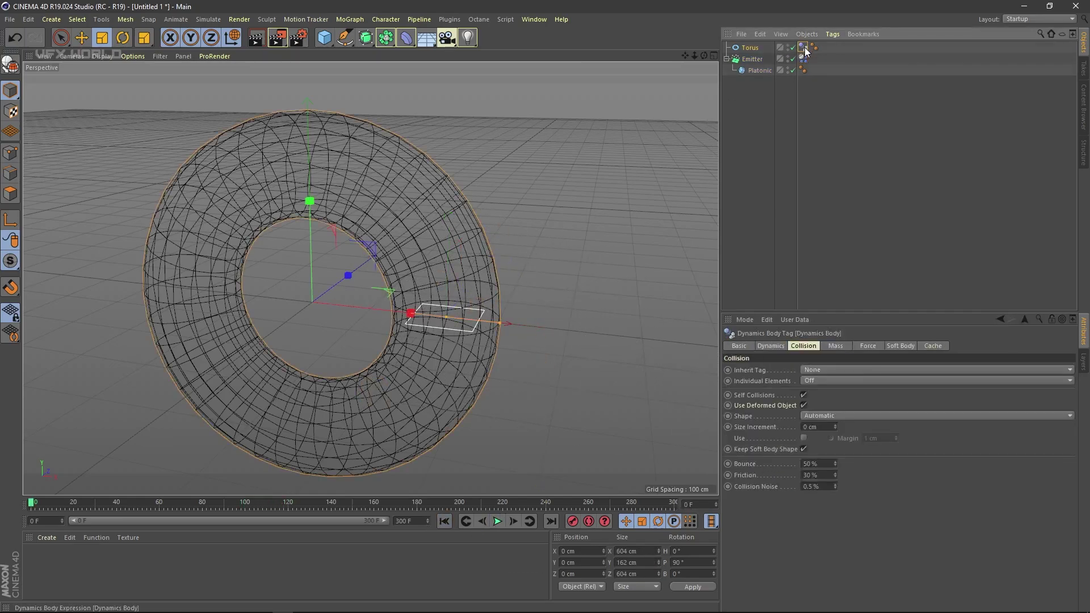
pyautogui.click(898, 345)
pyautogui.click(818, 370)
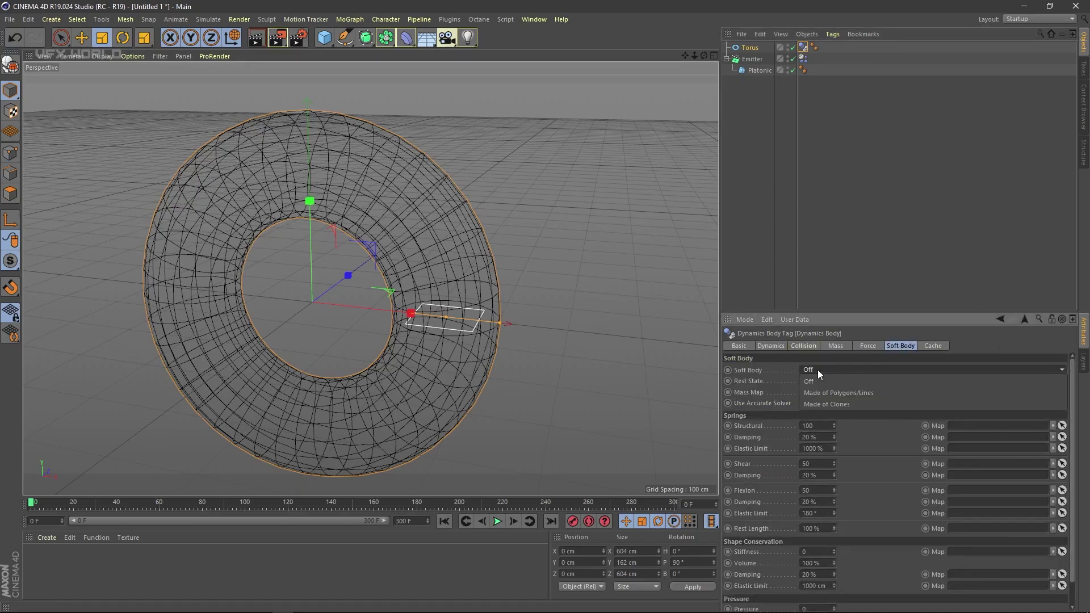
pyautogui.click(850, 393)
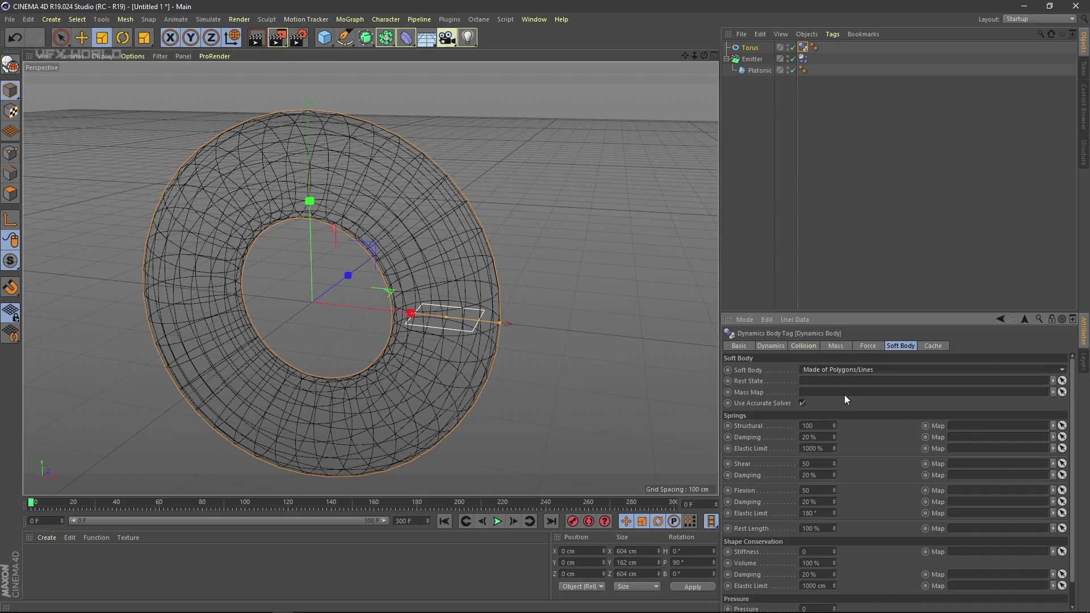
# Play the simulation to watch solids pile up, then shrink the Platonic slightly.
pyautogui.click(497, 521)
pyautogui.keyDown('alt'); pyautogui.moveTo(480, 445); pyautogui.dragTo(621, 311); pyautogui.keyUp('alt')
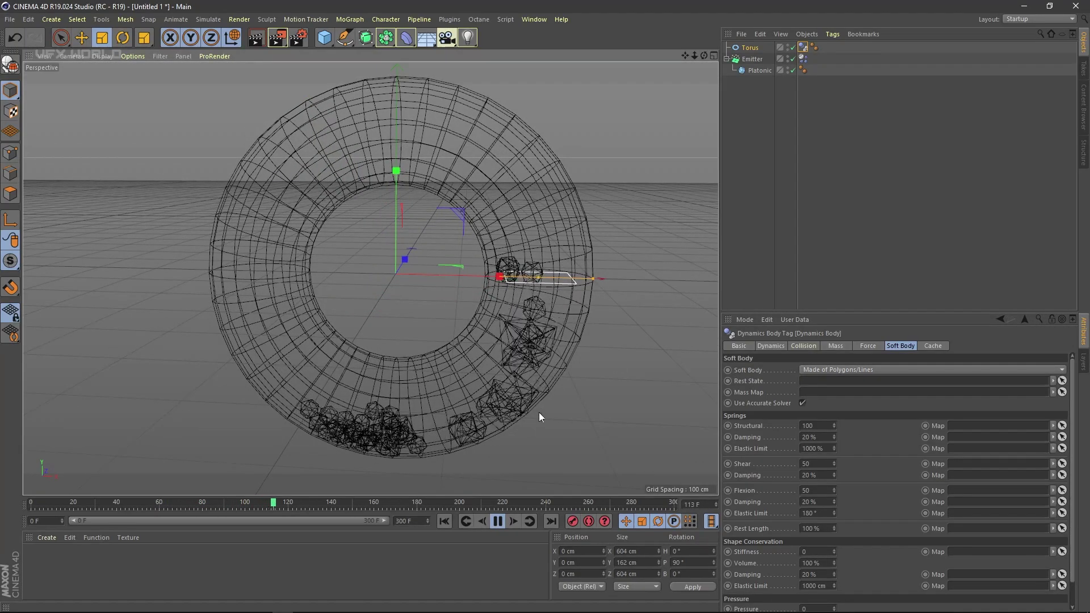
pyautogui.keyDown('alt'); pyautogui.moveTo(549, 393); pyautogui.dragTo(594, 409); pyautogui.keyUp('alt')
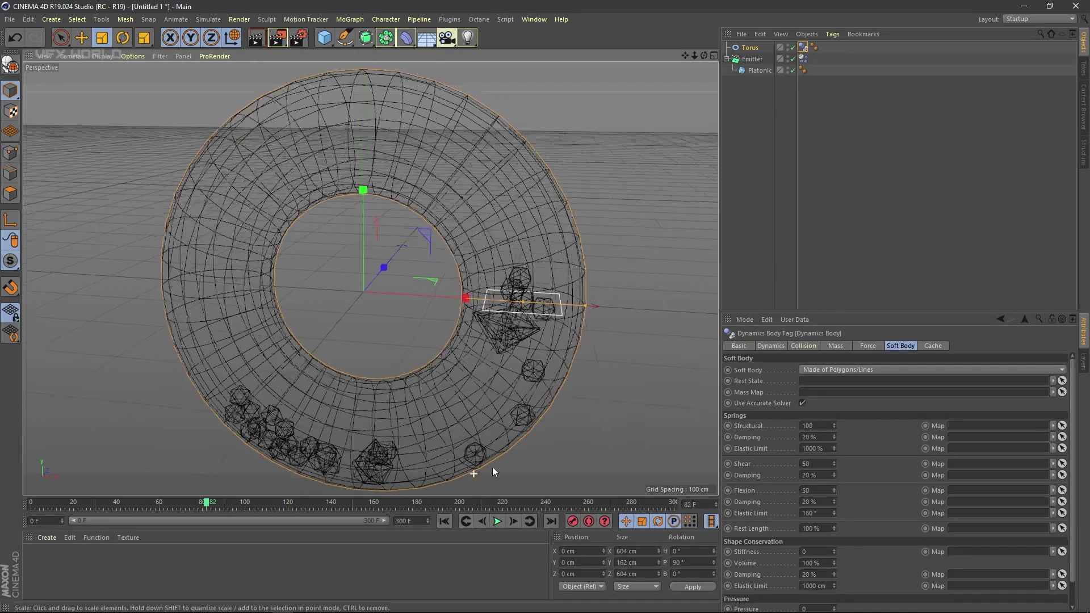
pyautogui.keyDown('alt'); pyautogui.moveTo(493, 467); pyautogui.dragTo(612, 396); pyautogui.keyUp('alt')
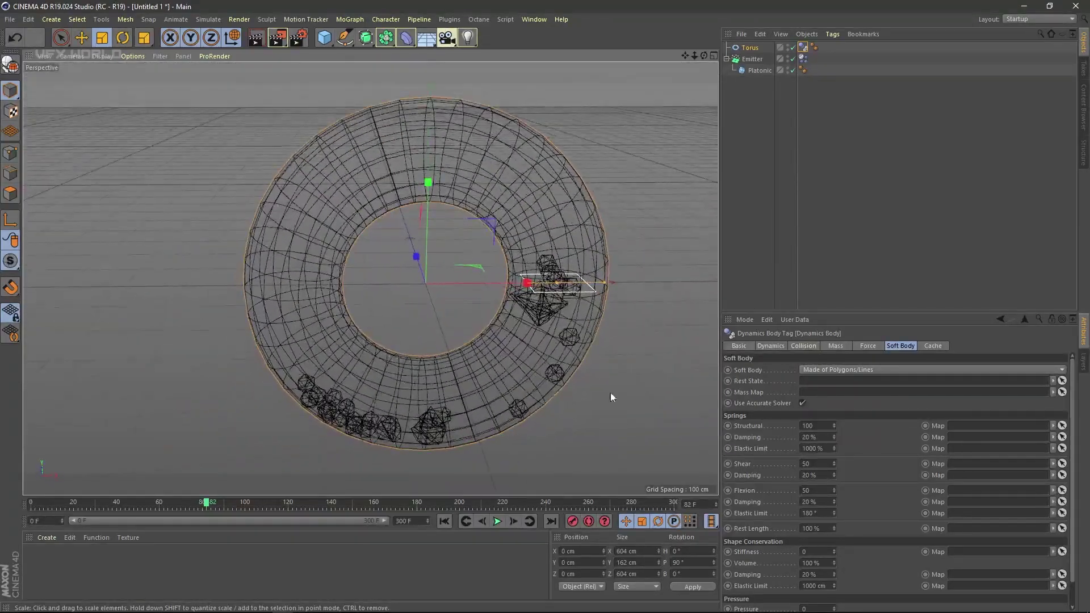
pyautogui.click(757, 70)
pyautogui.moveTo(654, 280); pyautogui.dragTo(651, 281)
# Duplicate the Emitter with its Platonic using copy and paste.
pyautogui.click(753, 59)
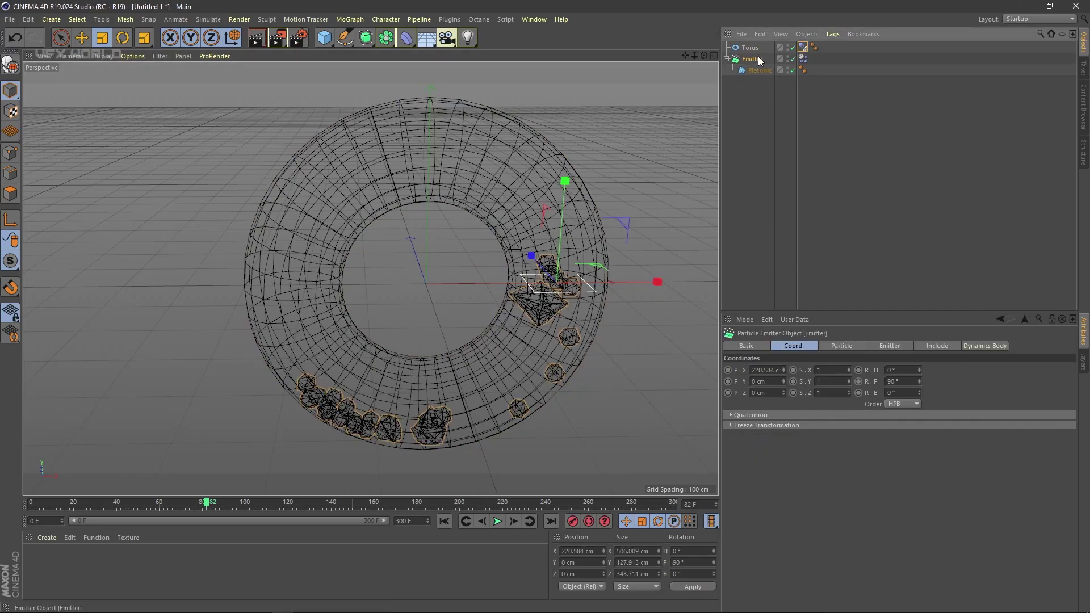
pyautogui.rightClick(757, 60)
pyautogui.press('Escape')
pyautogui.hotkey('ctrl', 'c')
pyautogui.hotkey('ctrl', 'v')
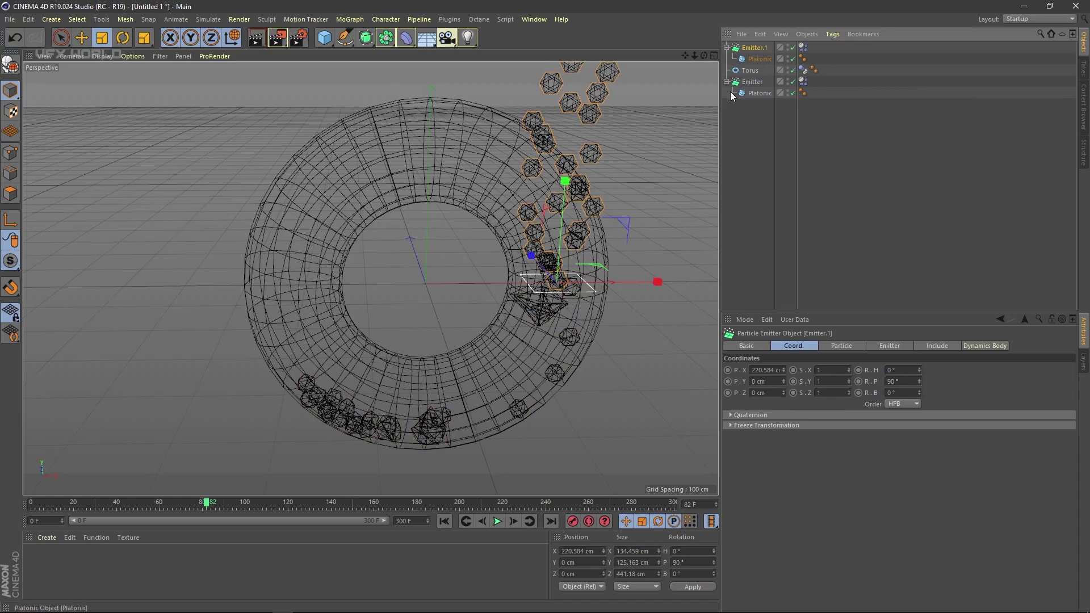
pyautogui.click(444, 521)
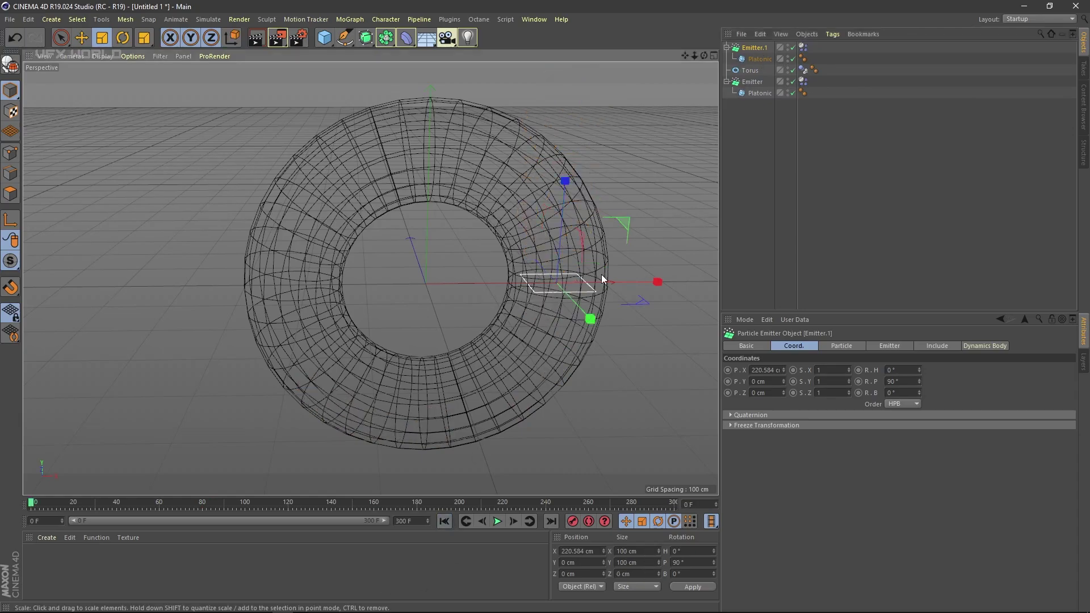
# Move Emitter.1 to the torus's opposite side at X −222 cm.
pyautogui.press('e')
pyautogui.moveTo(639, 284); pyautogui.dragTo(365, 285)
pyautogui.middleClick(366, 284)
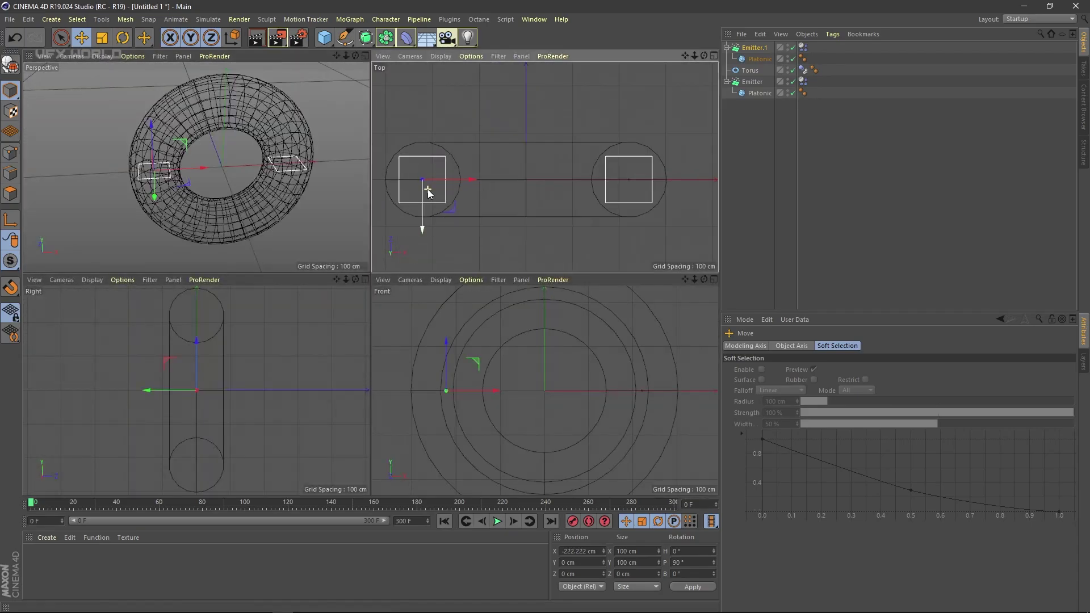
pyautogui.middleClick(277, 224)
pyautogui.keyDown('alt'); pyautogui.moveTo(277, 224); pyautogui.dragTo(529, 352); pyautogui.keyUp('alt')
# Delete Emitter.1's copied Platonic and reselect Emitter.1.
pyautogui.click(761, 59)
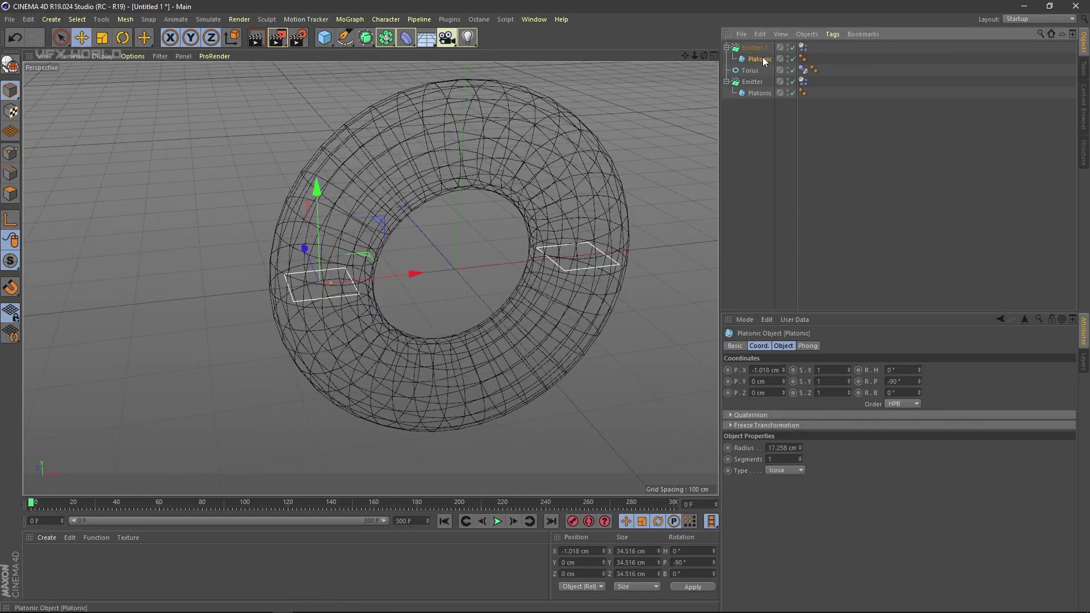
pyautogui.press('Delete')
pyautogui.click(755, 48)
pyautogui.click(829, 149)
pyautogui.click(759, 48)
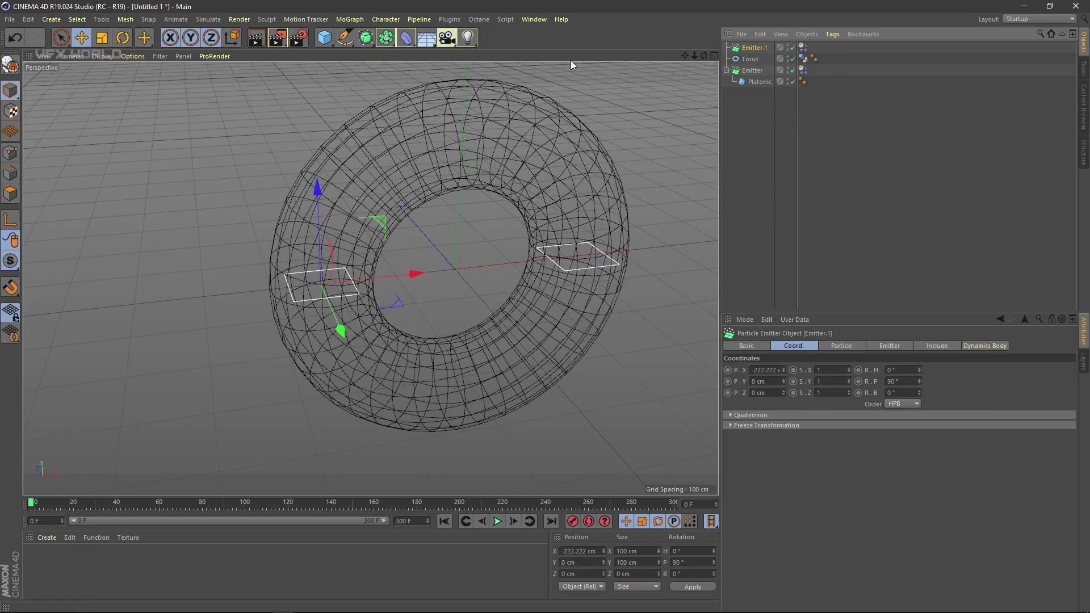
# Add a cube and move it beside Emitter.1, ready to scale to about 30.5 cm.
pyautogui.click(324, 38)
pyautogui.moveTo(525, 261); pyautogui.dragTo(340, 294)
pyautogui.press('r')
pyautogui.press('t')
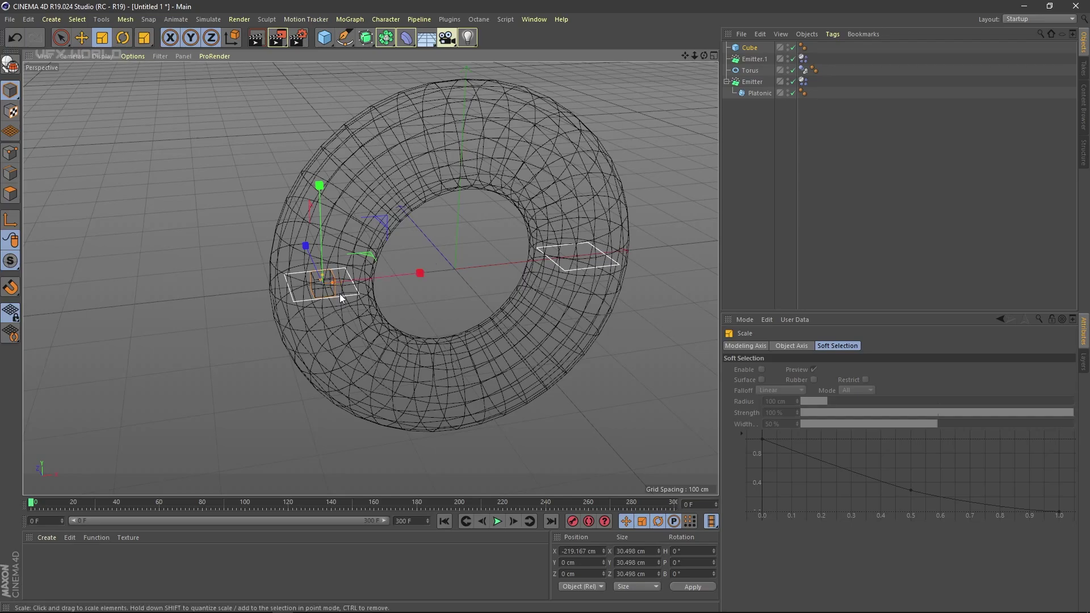
# Parent the cube under Emitter.1 and add a sphere moved to about X −218 cm.
pyautogui.moveTo(750, 47); pyautogui.dragTo(755, 60)
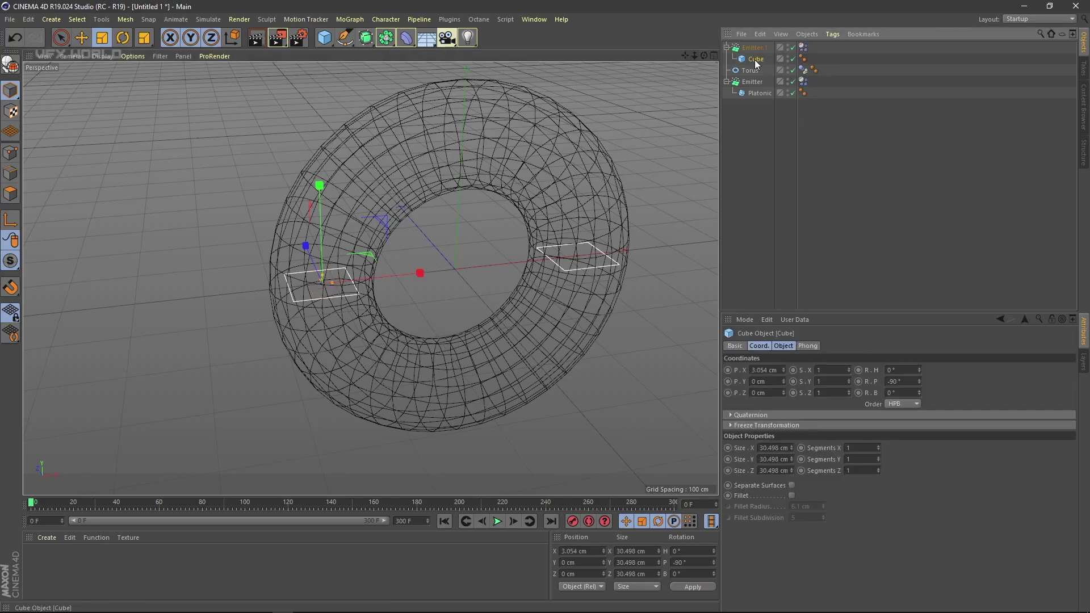
pyautogui.click(754, 47)
pyautogui.moveTo(330, 40); pyautogui.dragTo(543, 74)
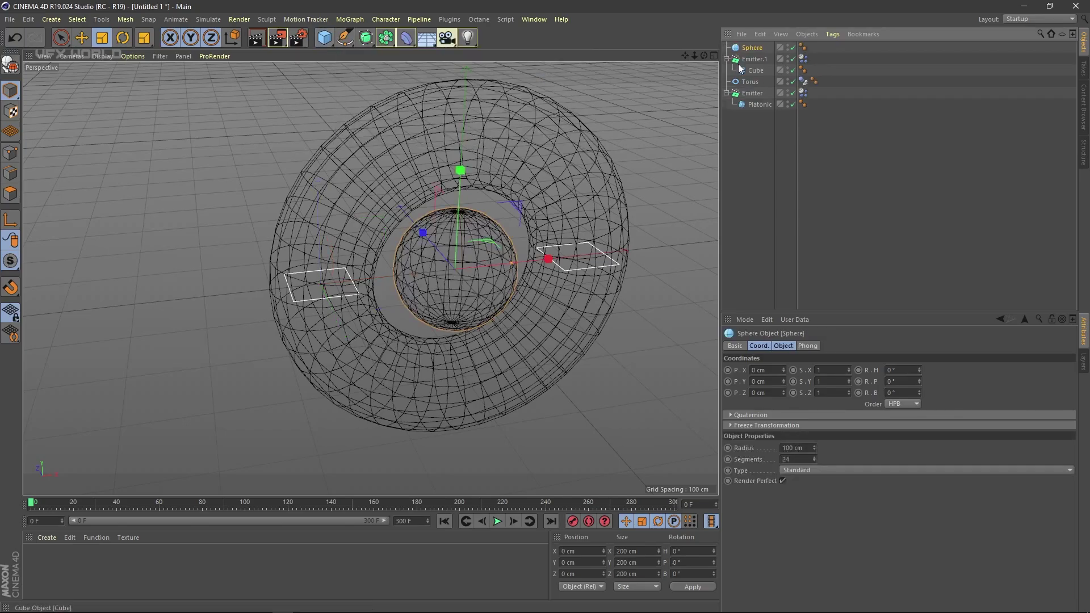
pyautogui.press('e')
pyautogui.moveTo(539, 263); pyautogui.dragTo(343, 290)
# Scale the sphere to 38.5 cm, parent it under Emitter.1, and play the simulation.
pyautogui.press('r')
pyautogui.press('t')
pyautogui.moveTo(752, 47); pyautogui.dragTo(754, 59)
pyautogui.click(754, 48)
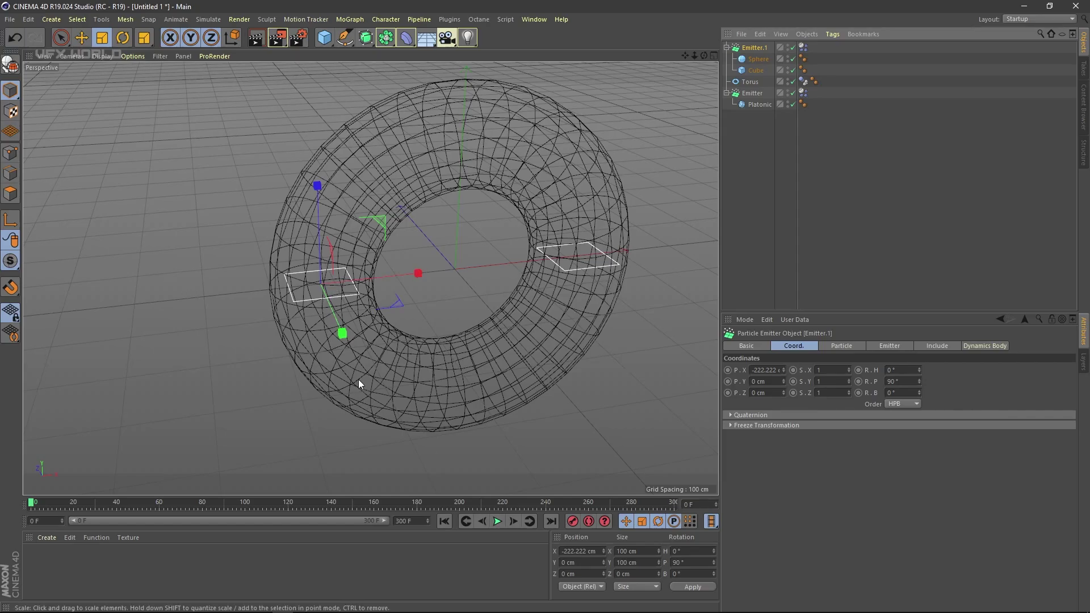
pyautogui.click(497, 521)
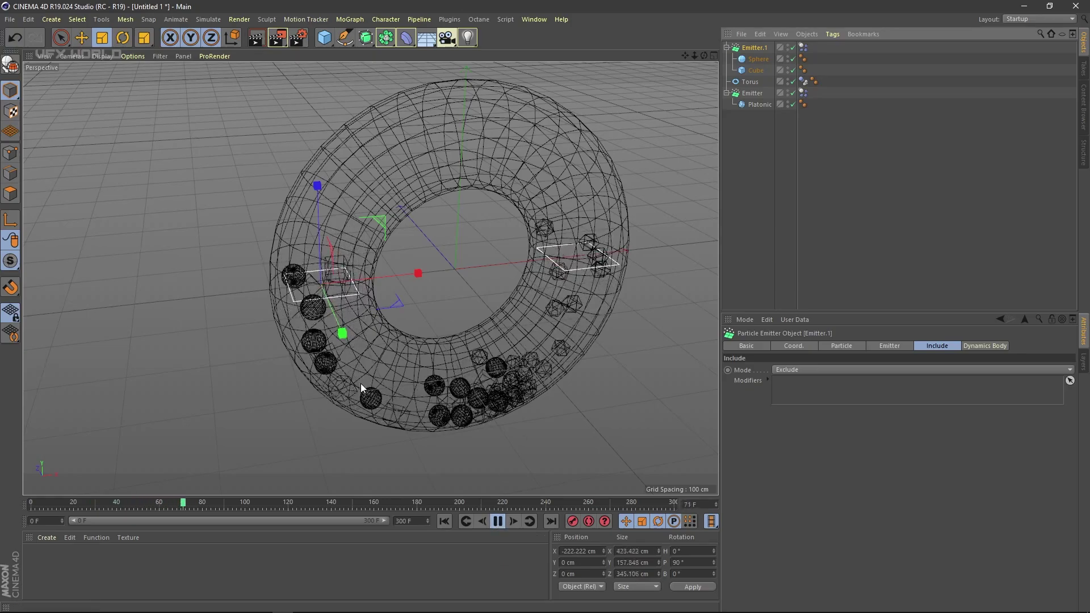
# Stop playback and review the Emitter's Stop Emission and Speed particle settings.
pyautogui.keyDown('alt'); pyautogui.moveTo(500, 400); pyautogui.dragTo(452, 431); pyautogui.keyUp('alt')
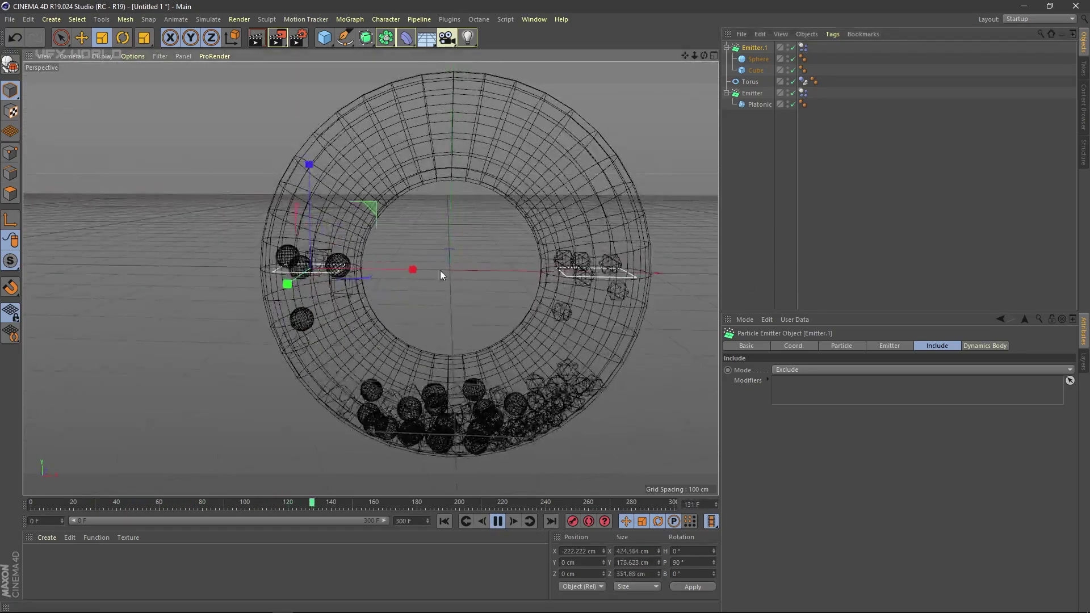
pyautogui.click(498, 521)
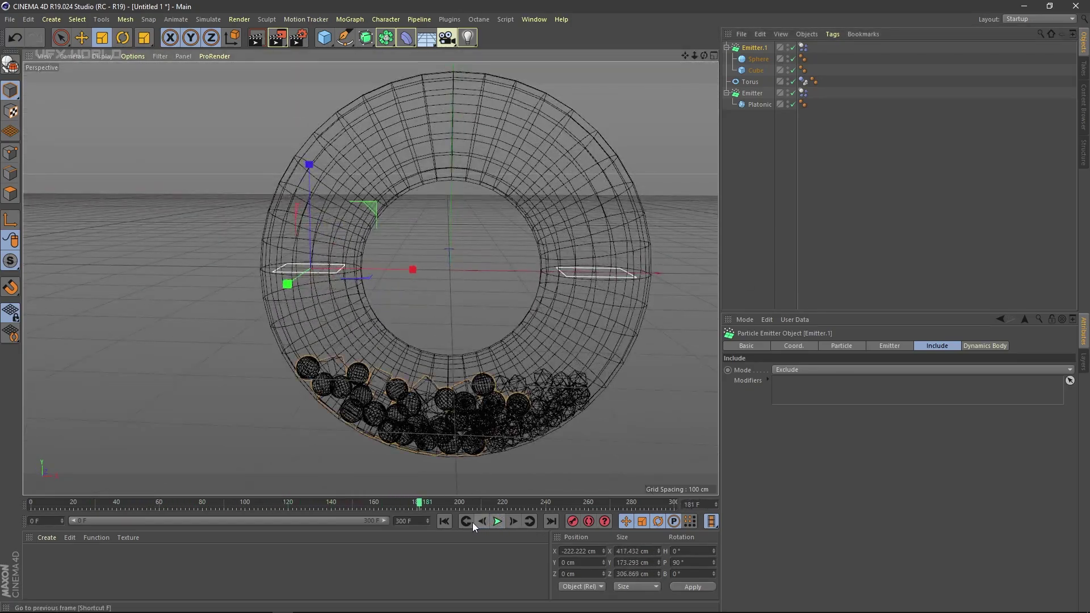
pyautogui.click(752, 93)
pyautogui.click(897, 348)
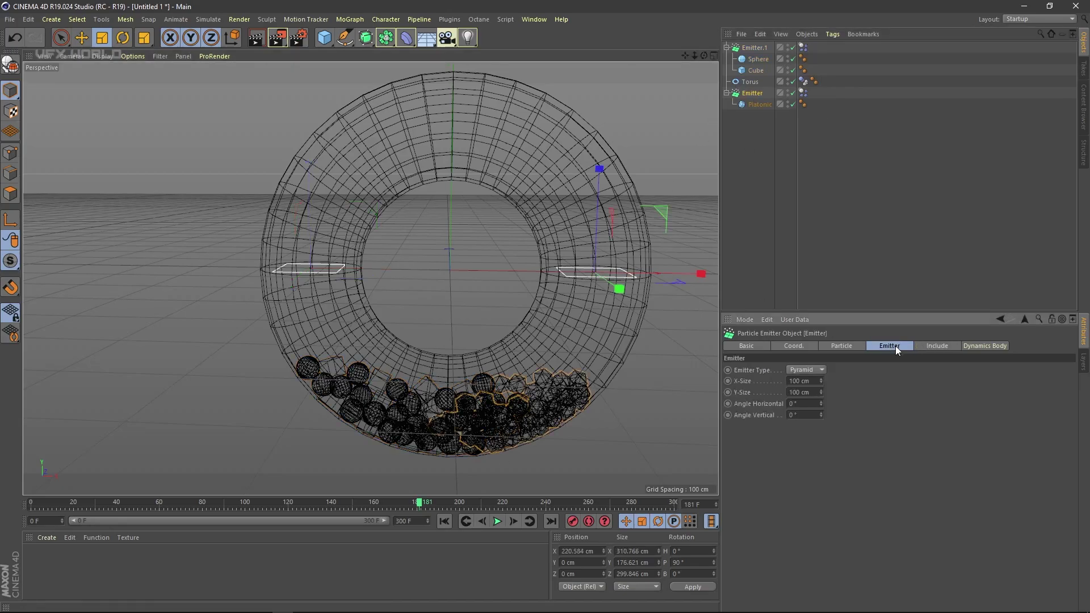
pyautogui.click(845, 346)
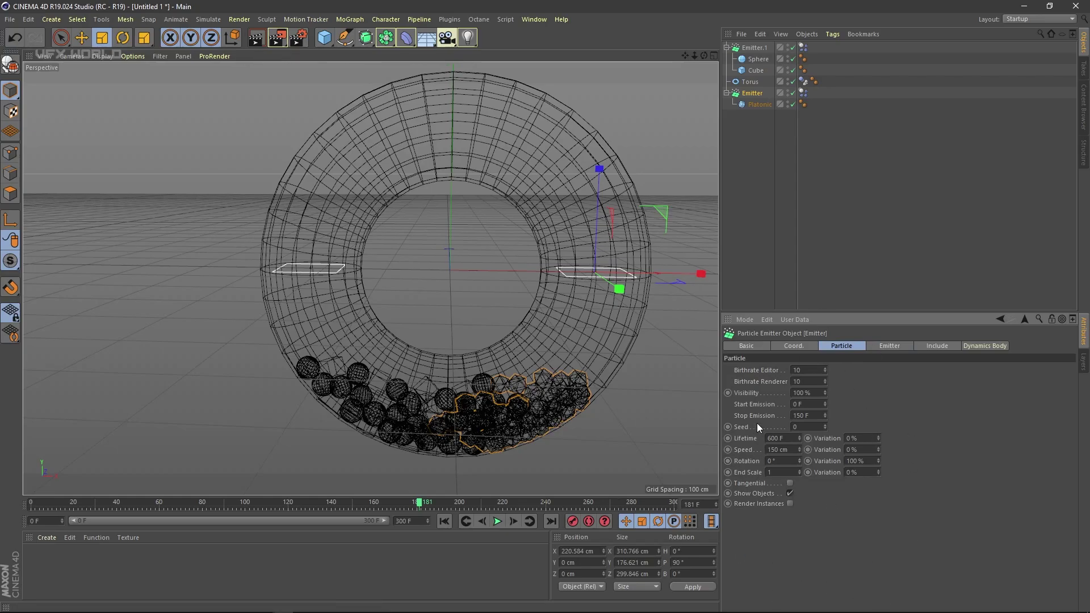
pyautogui.moveTo(817, 418); pyautogui.dragTo(789, 420)
pyautogui.moveTo(792, 449); pyautogui.dragTo(767, 450)
# Enlarge the Platonic radius to 18.834 cm and replay the simulation from frame 0.
pyautogui.click(755, 104)
pyautogui.moveTo(697, 276); pyautogui.dragTo(707, 269)
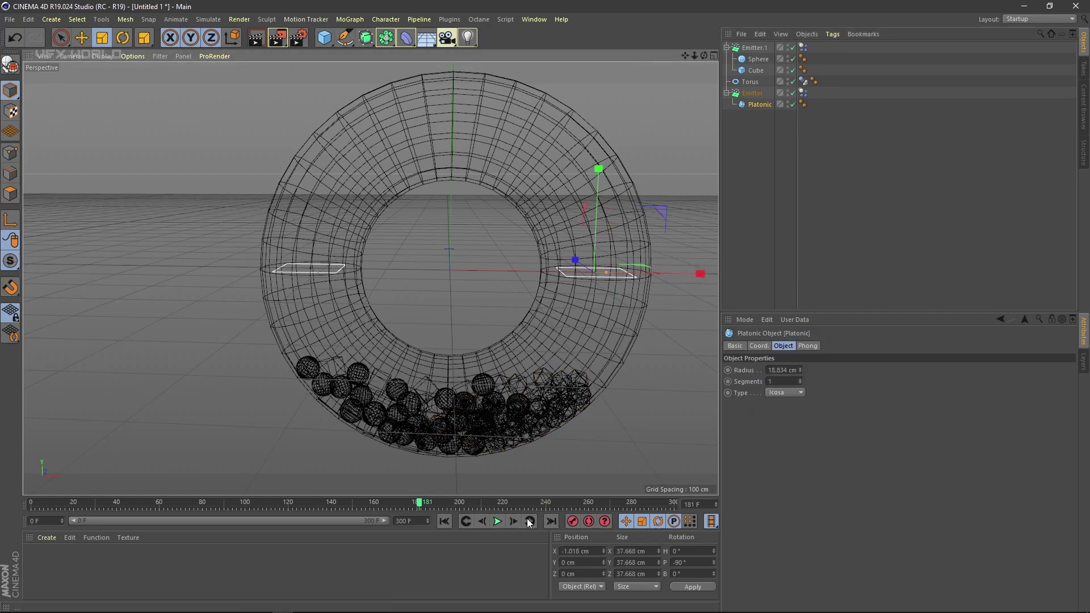
pyautogui.click(438, 521)
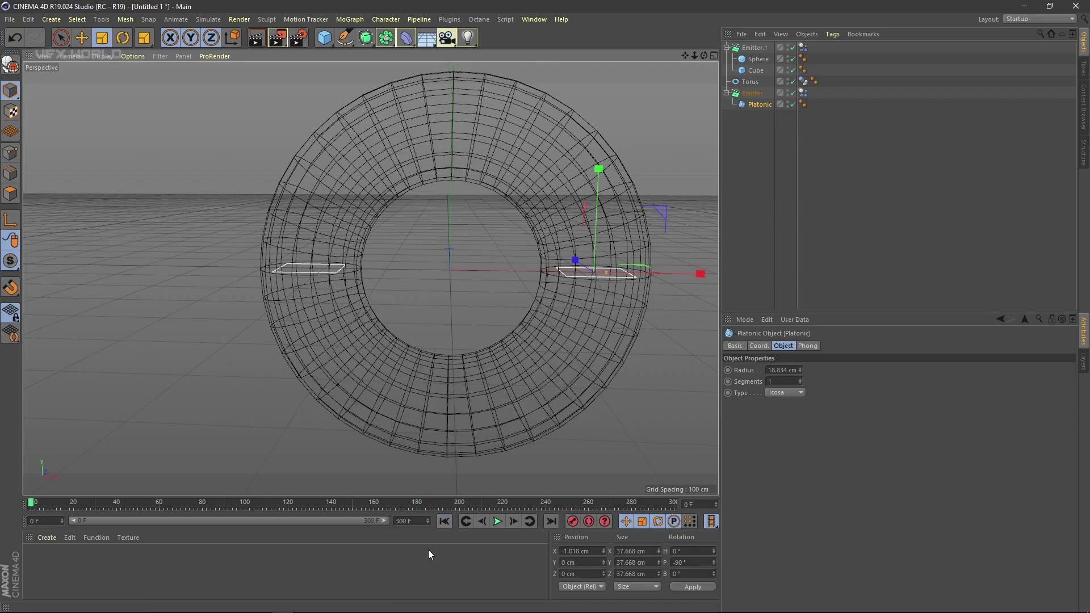
pyautogui.click(499, 526)
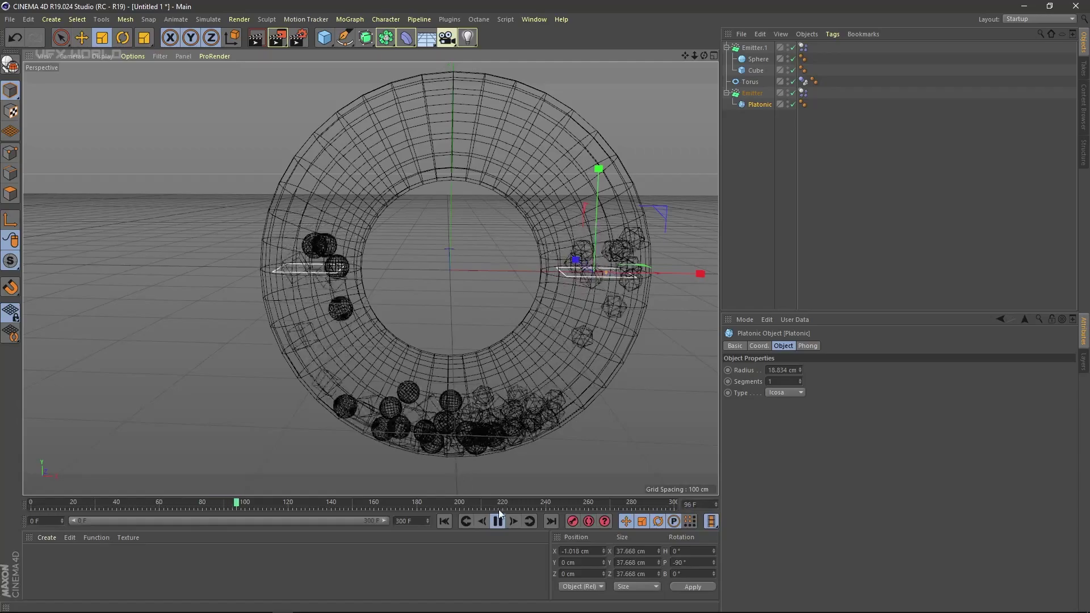
pyautogui.click(498, 521)
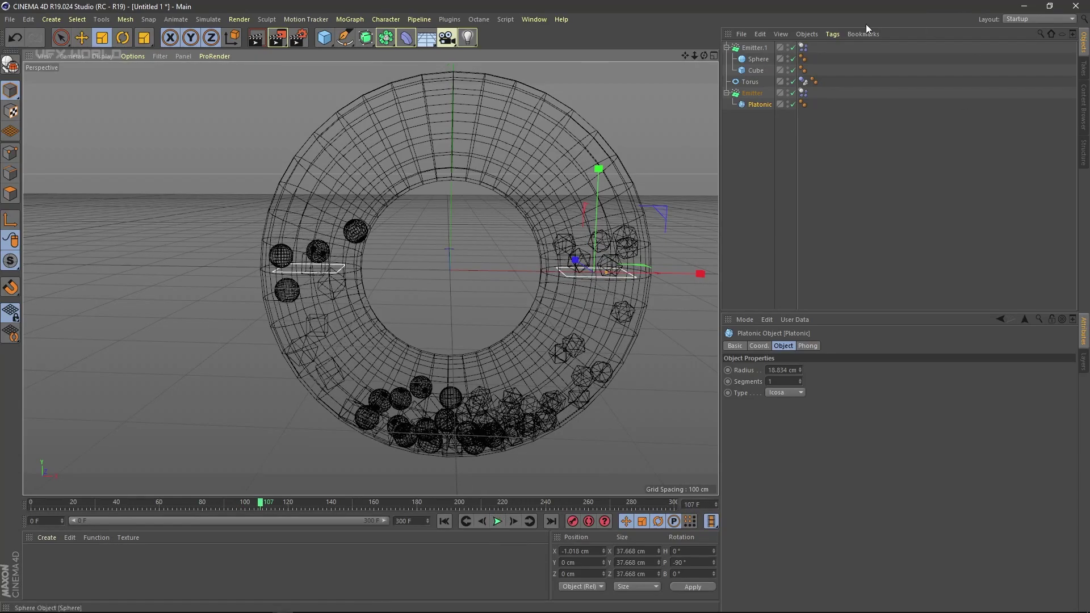
# Set Emitter.1's particle Speed to 320 cm and Stop Emission to frame 210.
pyautogui.click(754, 48)
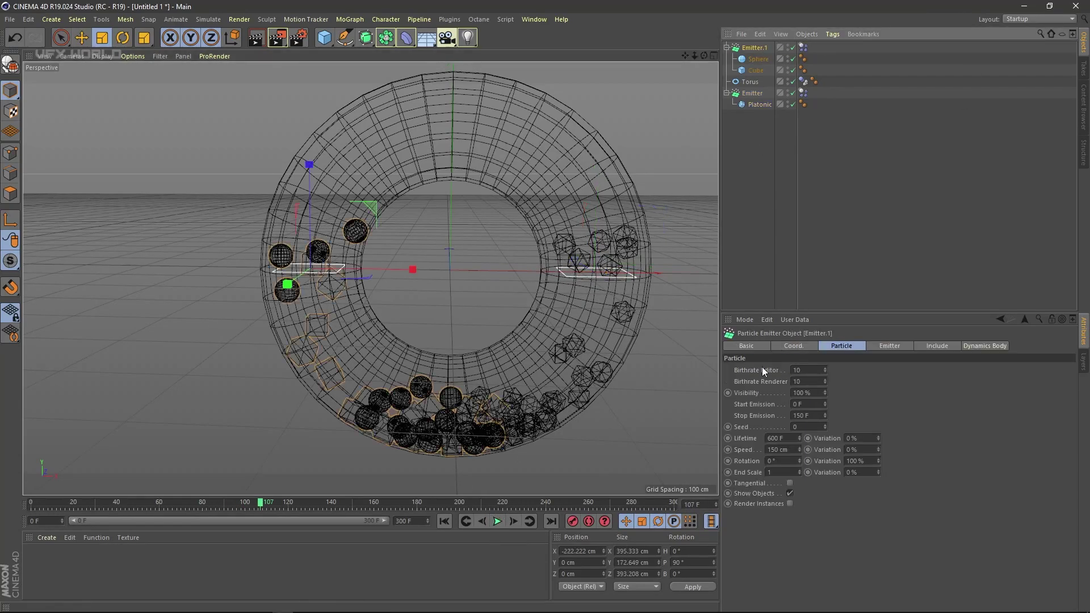
pyautogui.doubleClick(787, 450)
pyautogui.write('32')
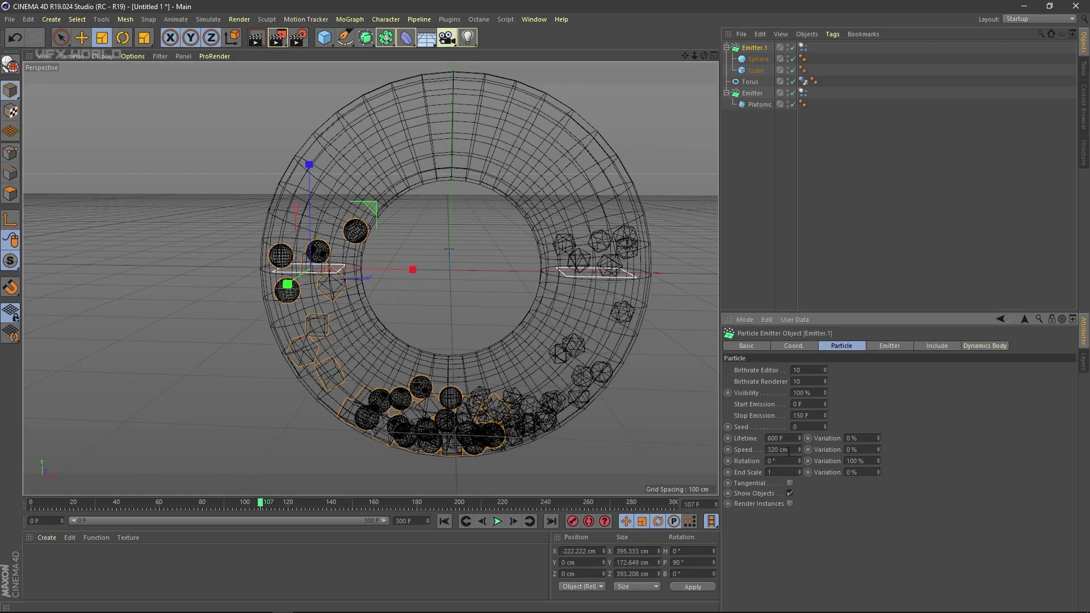
pyautogui.doubleClick(816, 416)
pyautogui.write('210')
# Scale up the Sphere particle shape and preview the simulation to frame 167.
pyautogui.click(756, 70)
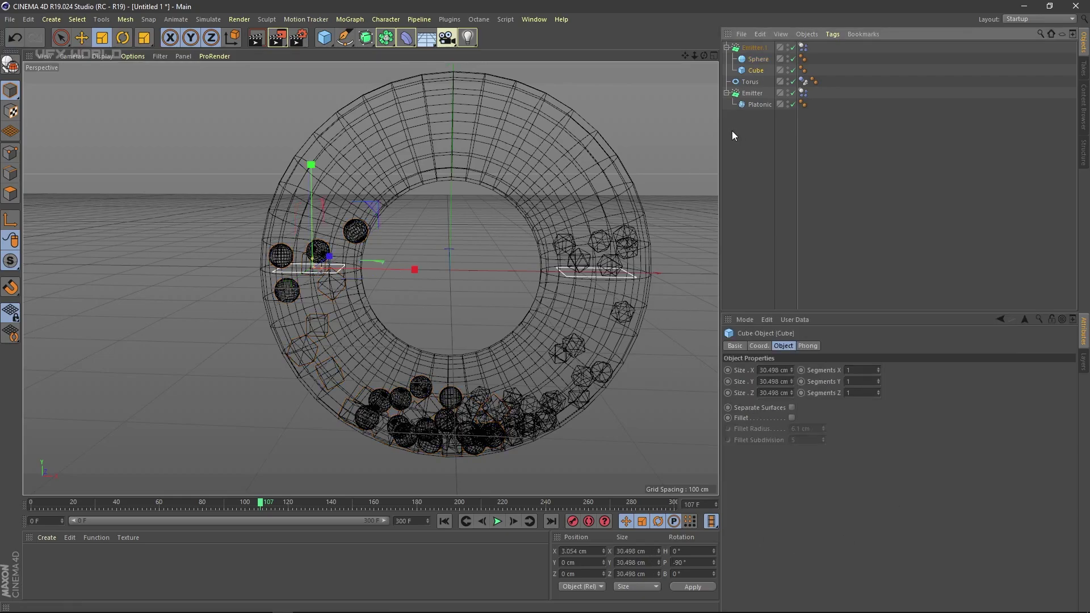
pyautogui.click(758, 59)
pyautogui.moveTo(415, 266); pyautogui.dragTo(409, 340)
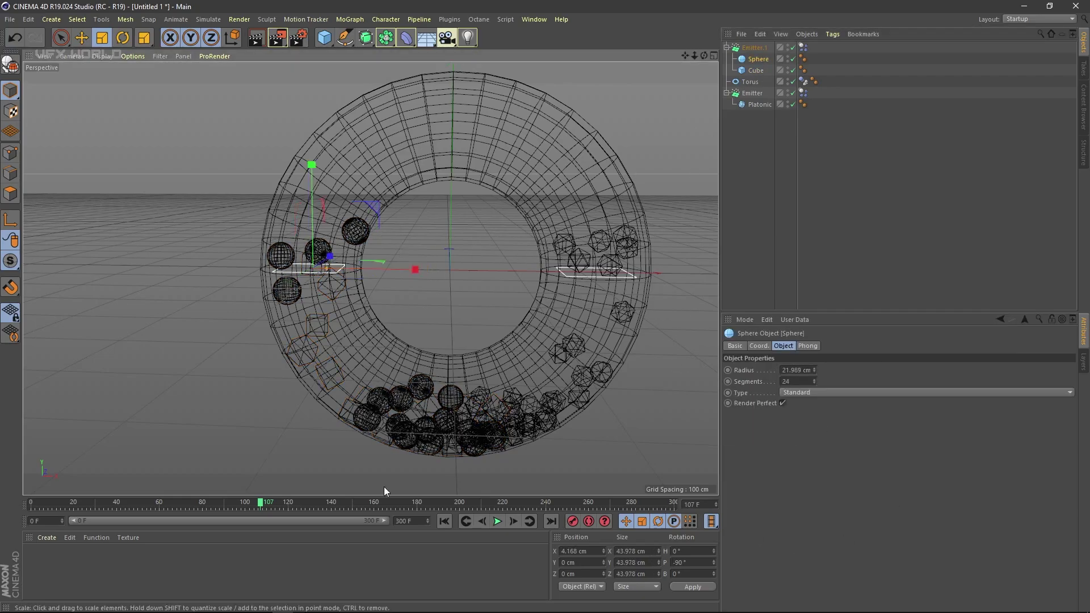
pyautogui.click(491, 521)
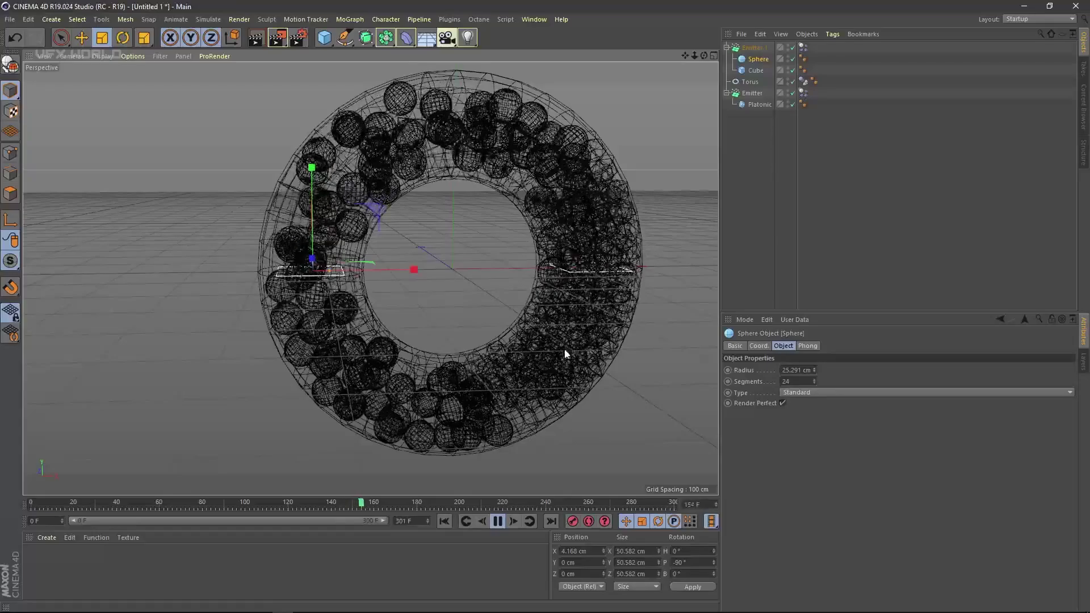
pyautogui.click(498, 521)
pyautogui.keyDown('alt'); pyautogui.moveTo(545, 318); pyautogui.dragTo(532, 373); pyautogui.keyUp('alt')
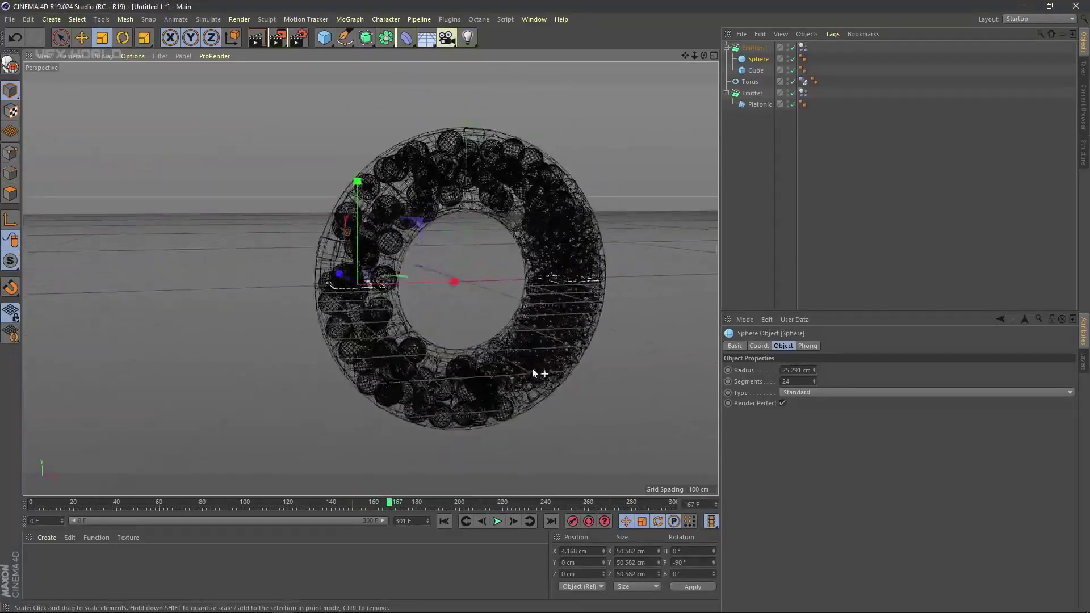
# Give the Emitter's platonic particles a 13° Rotation and rewind to frame 0.
pyautogui.click(759, 93)
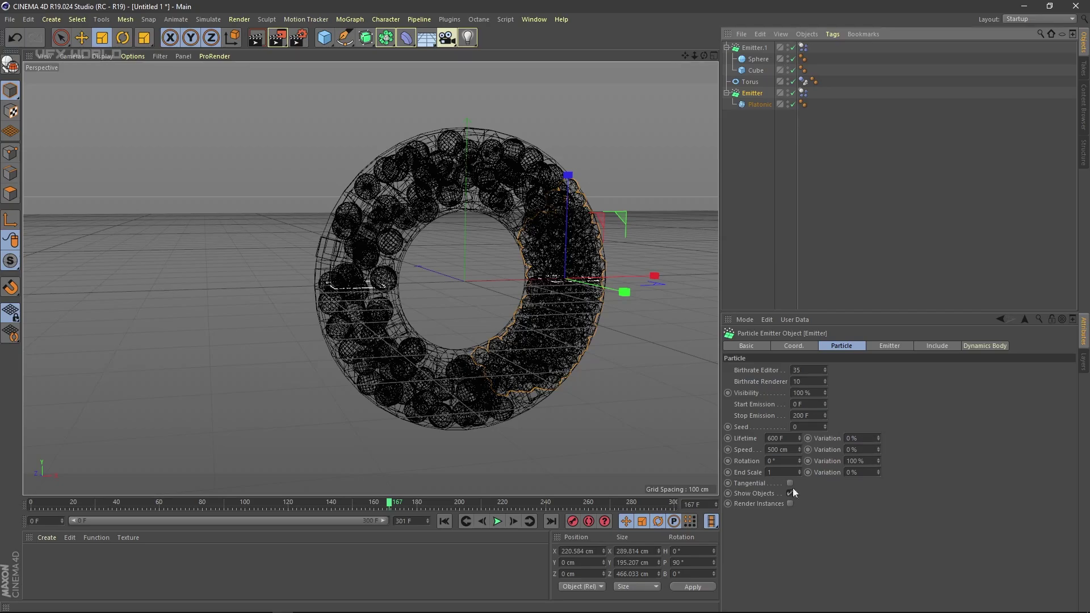
pyautogui.moveTo(800, 461); pyautogui.dragTo(799, 457)
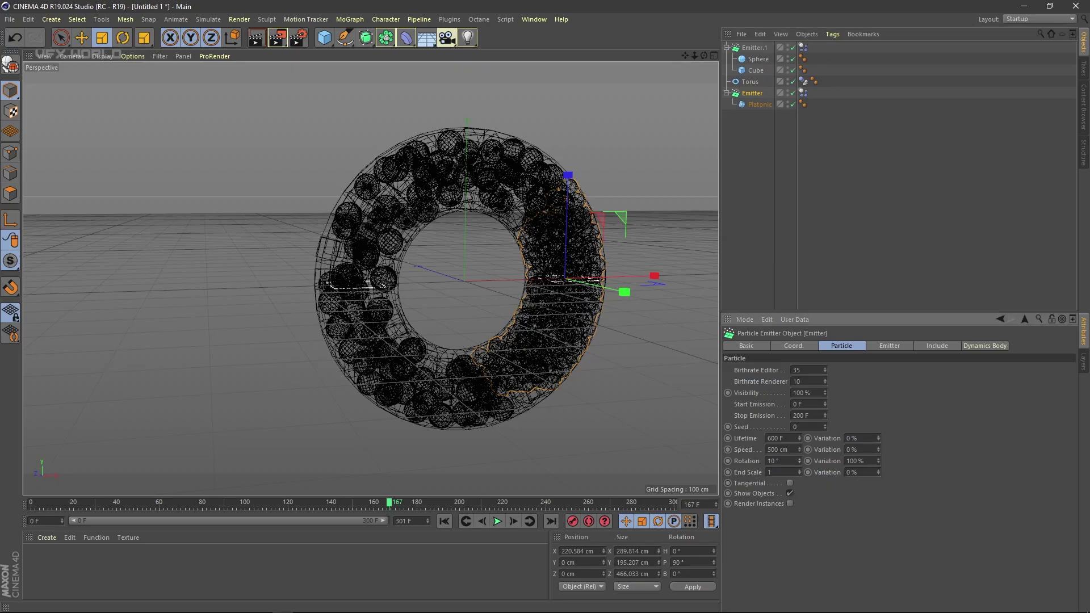
pyautogui.click(445, 521)
# Replay the simulation to frame 183 and select Emitter.1 through Emitter.
pyautogui.scroll(2, 512, 342)
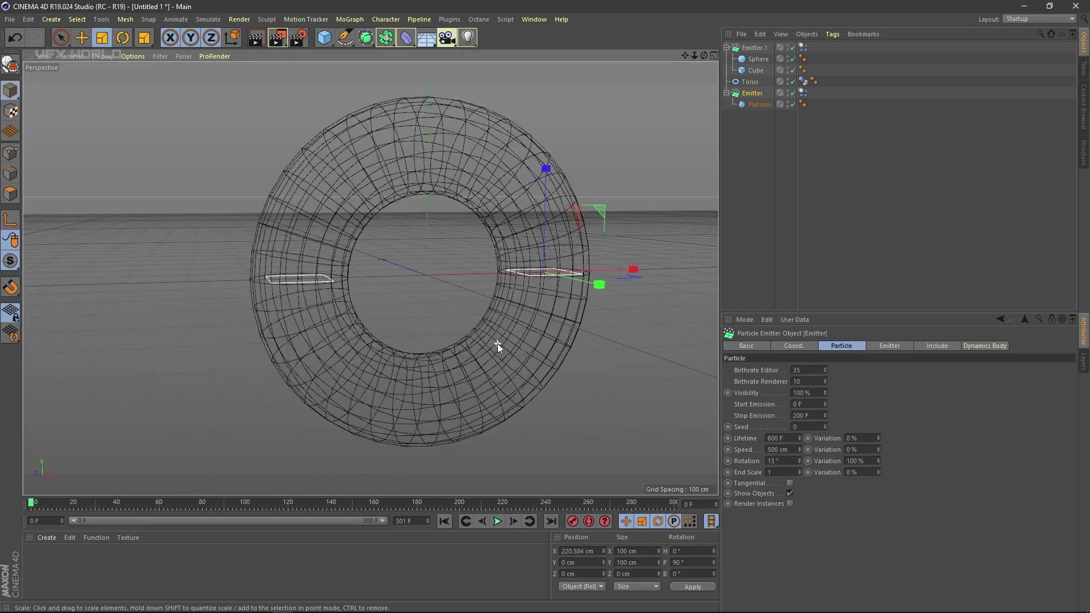
pyautogui.click(496, 523)
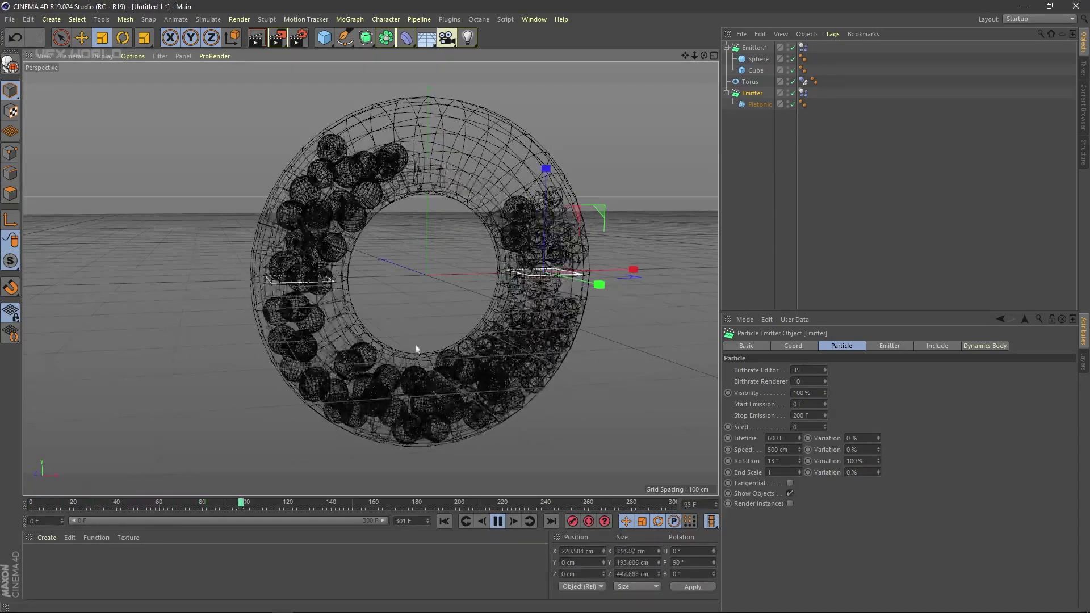
pyautogui.moveTo(505, 382)
pyautogui.keyDown('alt'); pyautogui.mouseDown()
pyautogui.moveTo(461, 390)
pyautogui.moveTo(517, 382)
pyautogui.mouseUp(); pyautogui.keyUp('alt')
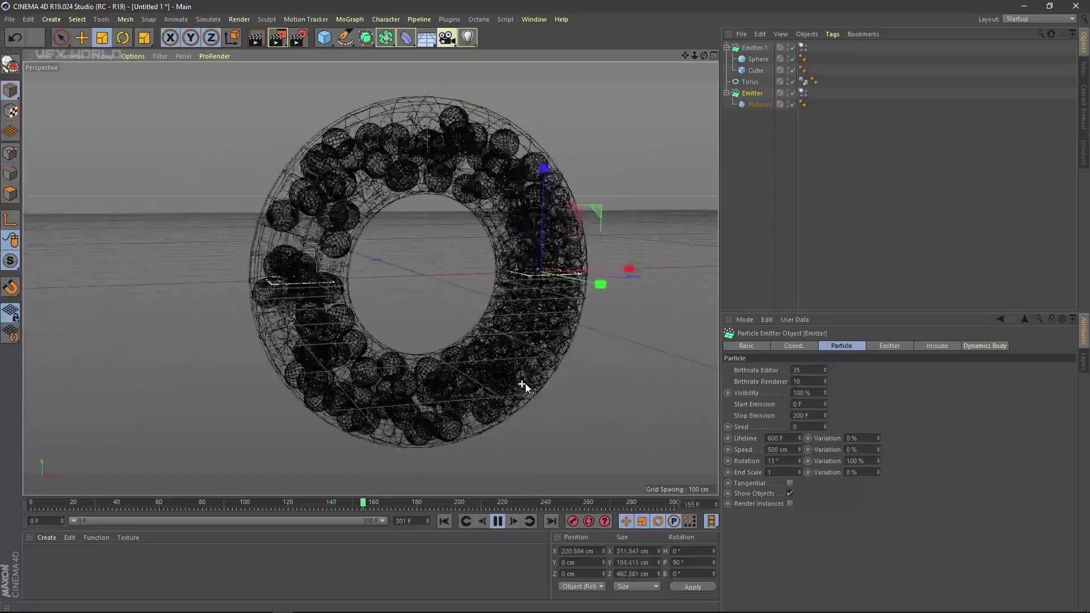
pyautogui.click(498, 521)
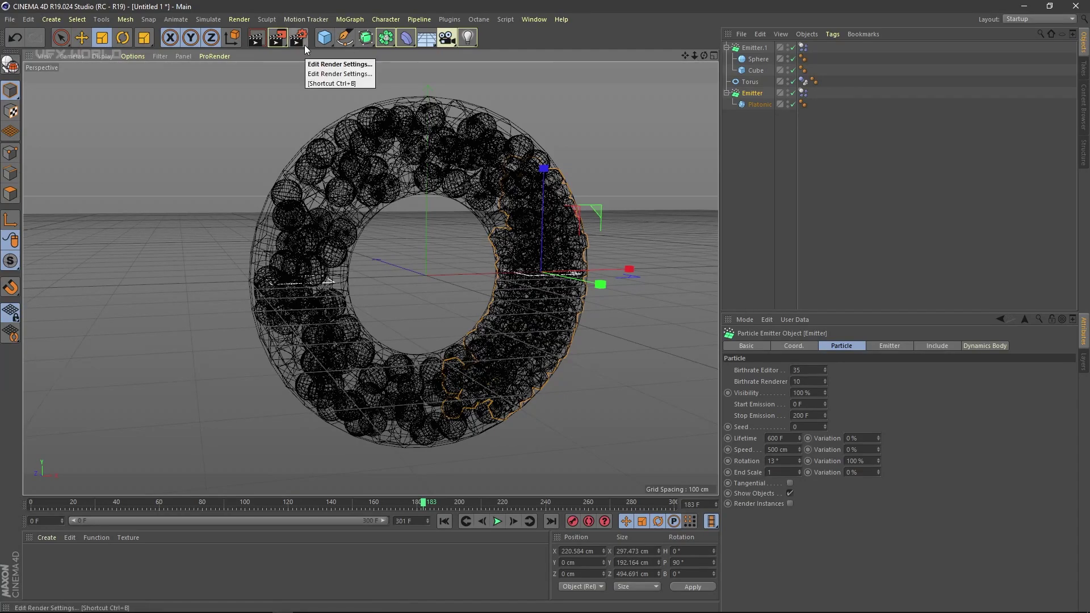
pyautogui.keyDown('alt'); pyautogui.moveTo(344, 213); pyautogui.dragTo(393, 290); pyautogui.keyUp('alt')
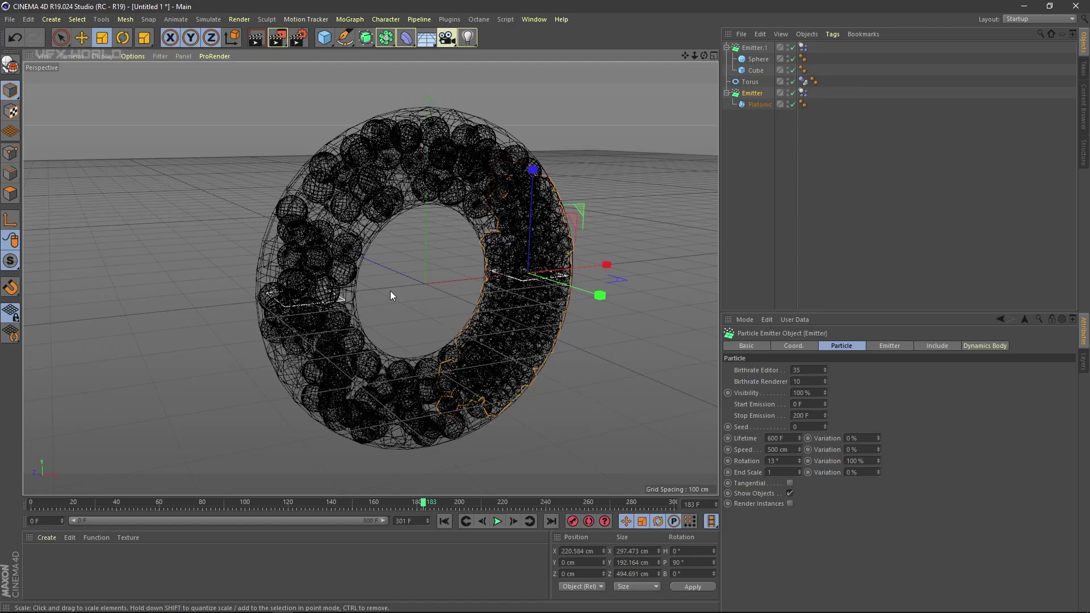
pyautogui.keyDown('shift'); pyautogui.click(755, 49); pyautogui.keyUp('shift')
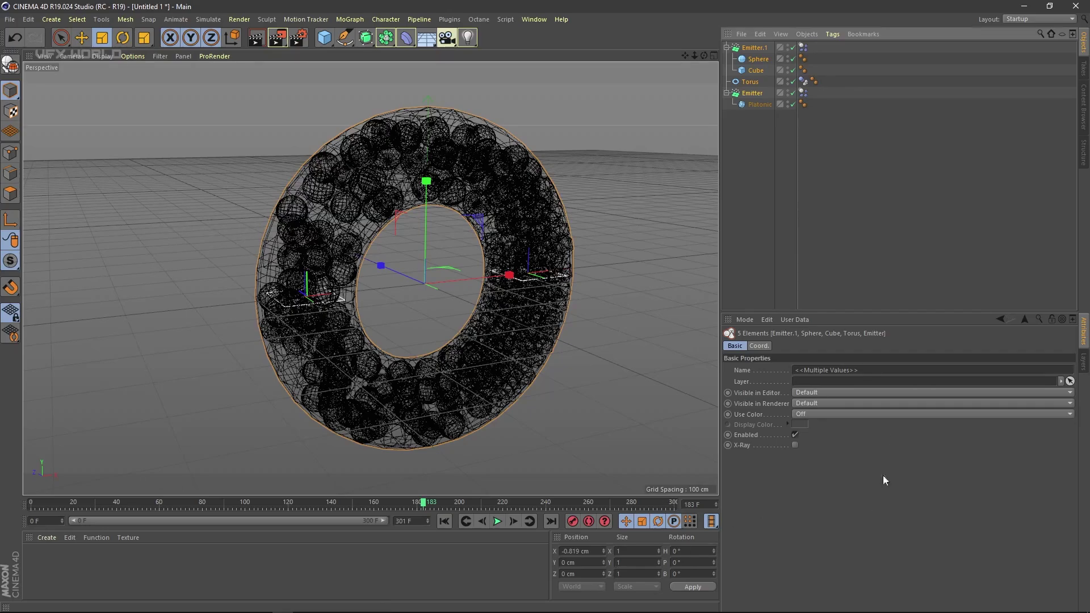
# Select the Platonic, Torus and Sphere and export with the OBJ Sequence Exporter (*.obj).
pyautogui.click(762, 104)
pyautogui.click(757, 82)
pyautogui.click(761, 59)
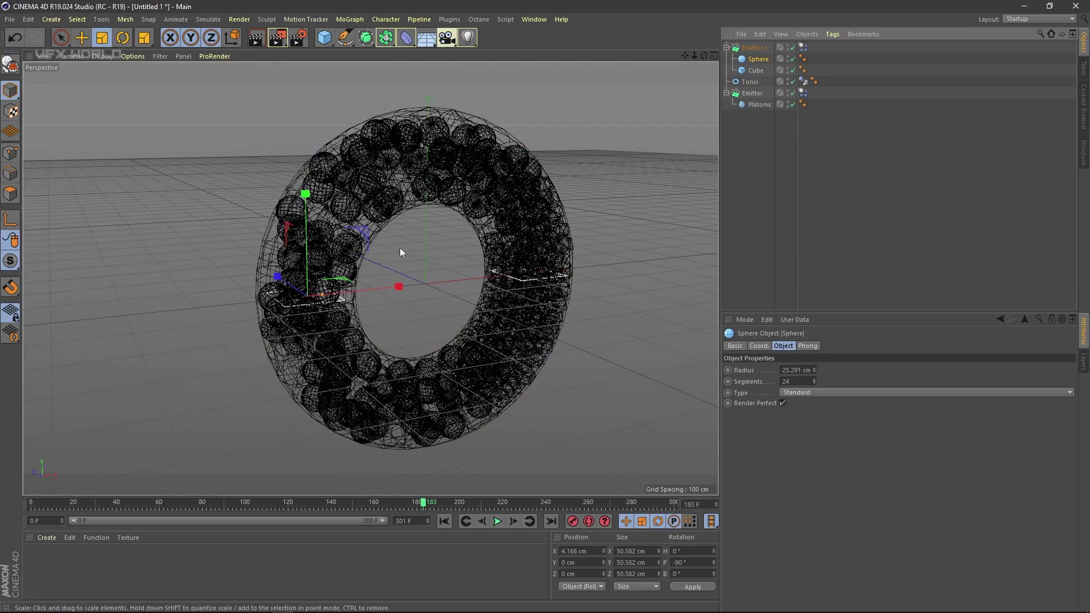
pyautogui.click(9, 19)
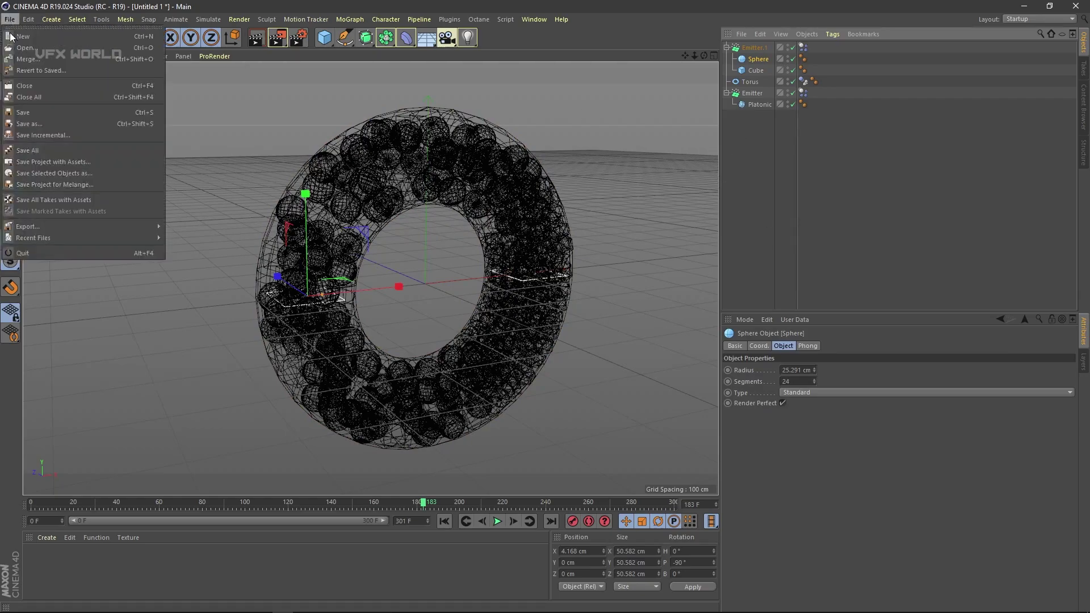
pyautogui.moveTo(36, 225)
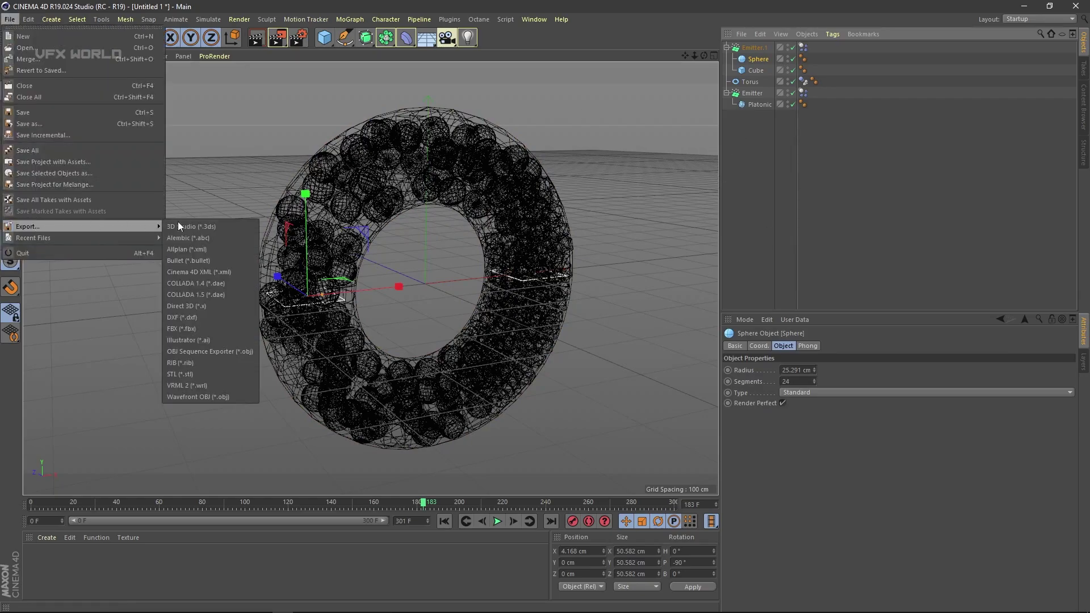
pyautogui.click(200, 351)
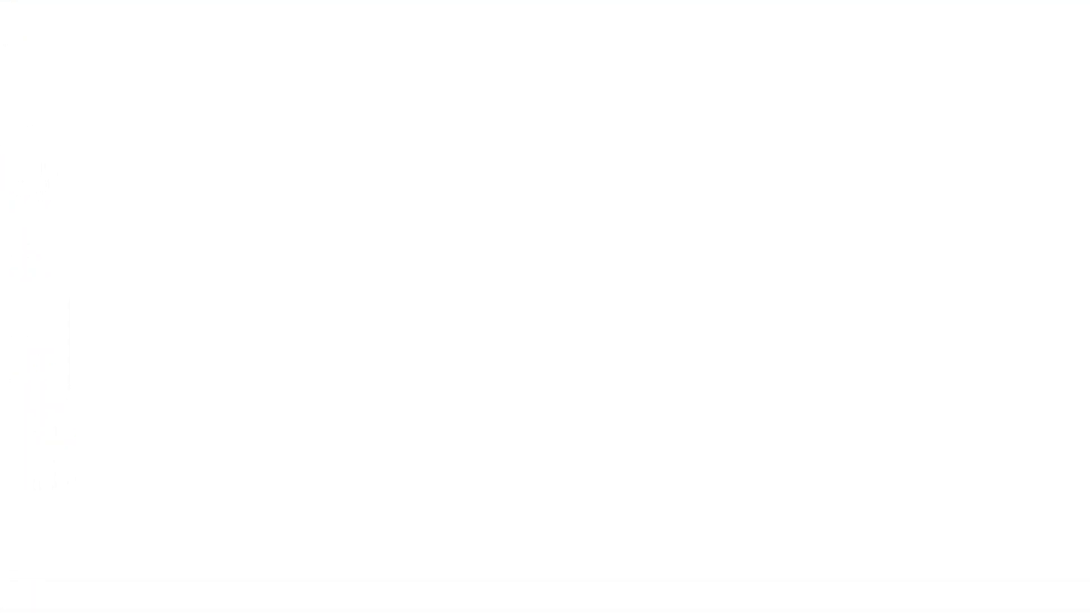
# Expand the imported Untitled 1_0000_0000 group and show Mat.4's settings in the Edit panel.
pyautogui.scroll(-3, 350, 316)
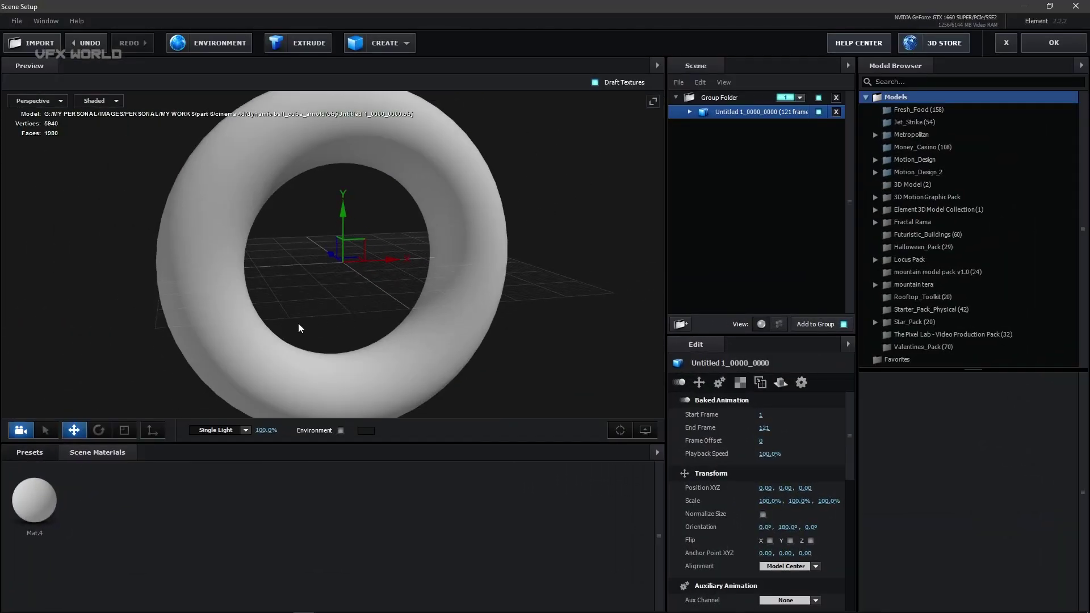
pyautogui.click(299, 326)
pyautogui.moveTo(354, 301); pyautogui.dragTo(439, 267)
pyautogui.click(689, 113)
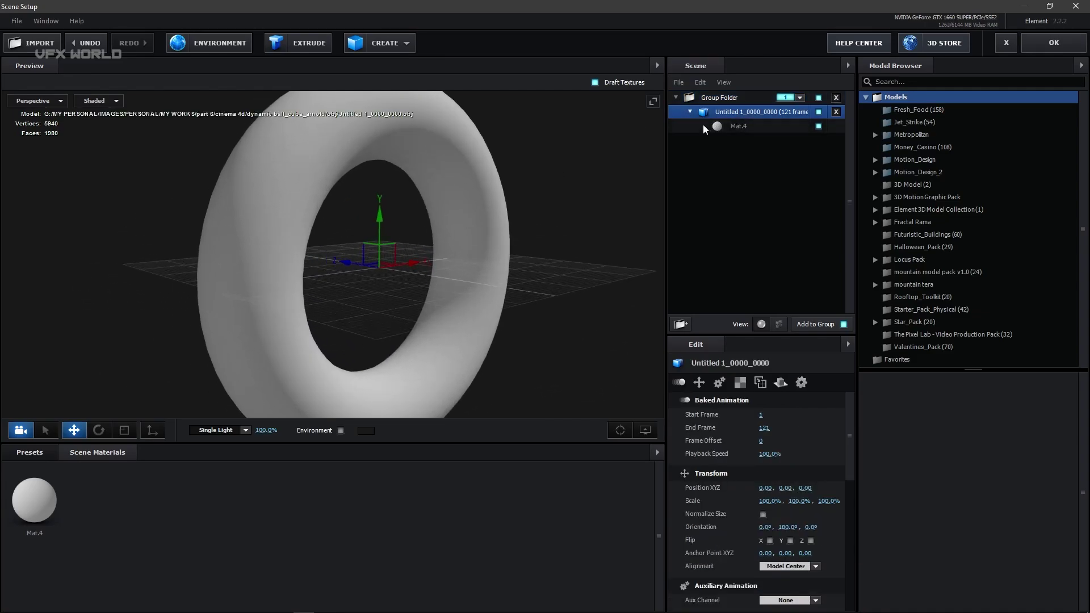
pyautogui.click(748, 124)
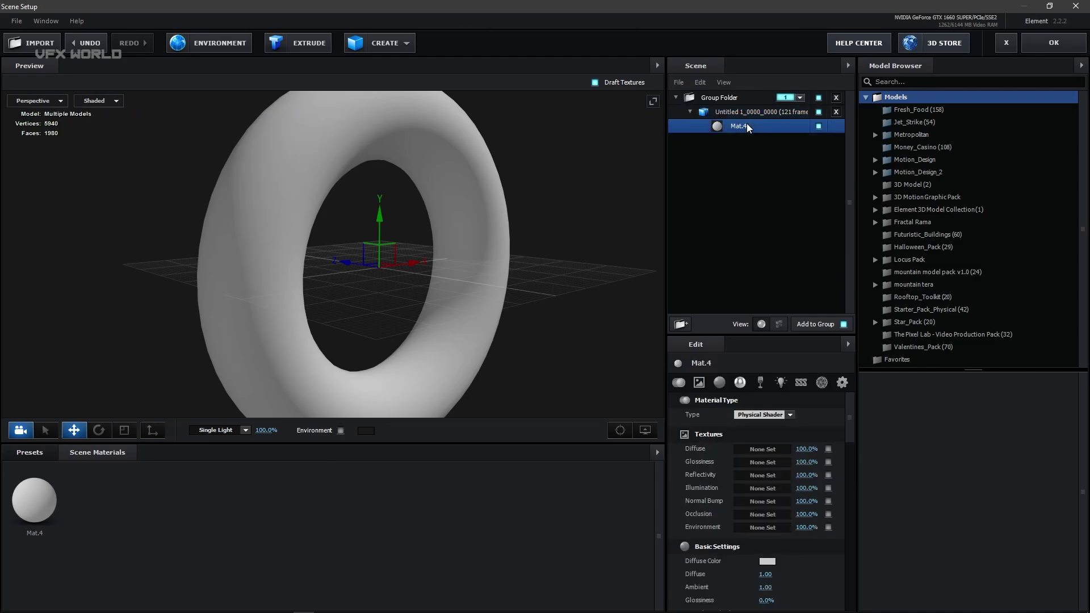
# Switch the preview display mode to Wireframe.
pyautogui.click(117, 103)
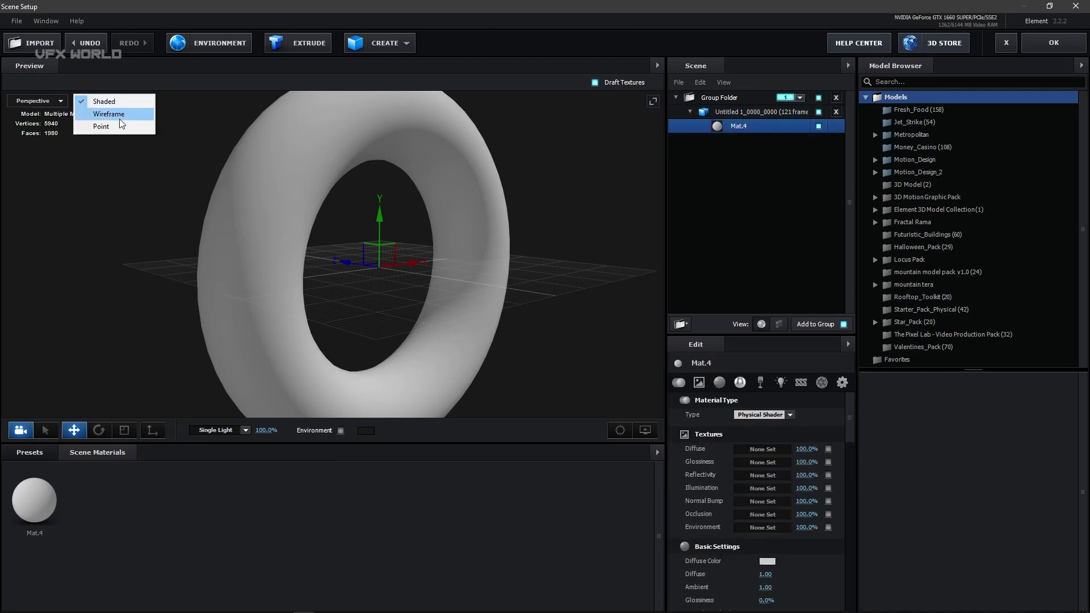
pyautogui.click(122, 115)
pyautogui.moveTo(487, 340); pyautogui.dragTo(464, 341)
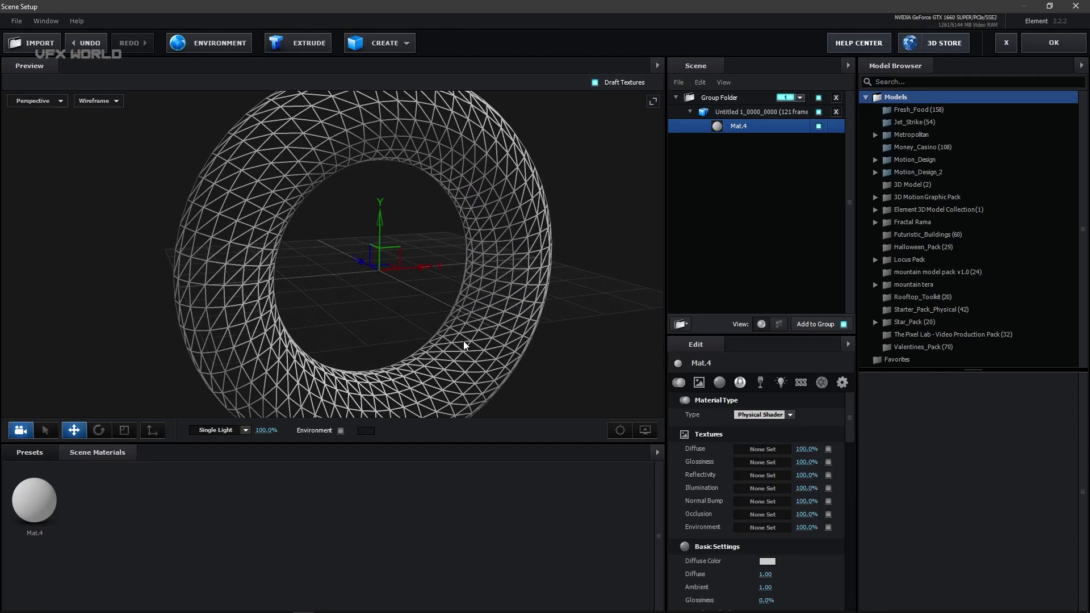
# Set the model's Baked Animation Frame Offset to 1.
pyautogui.click(747, 112)
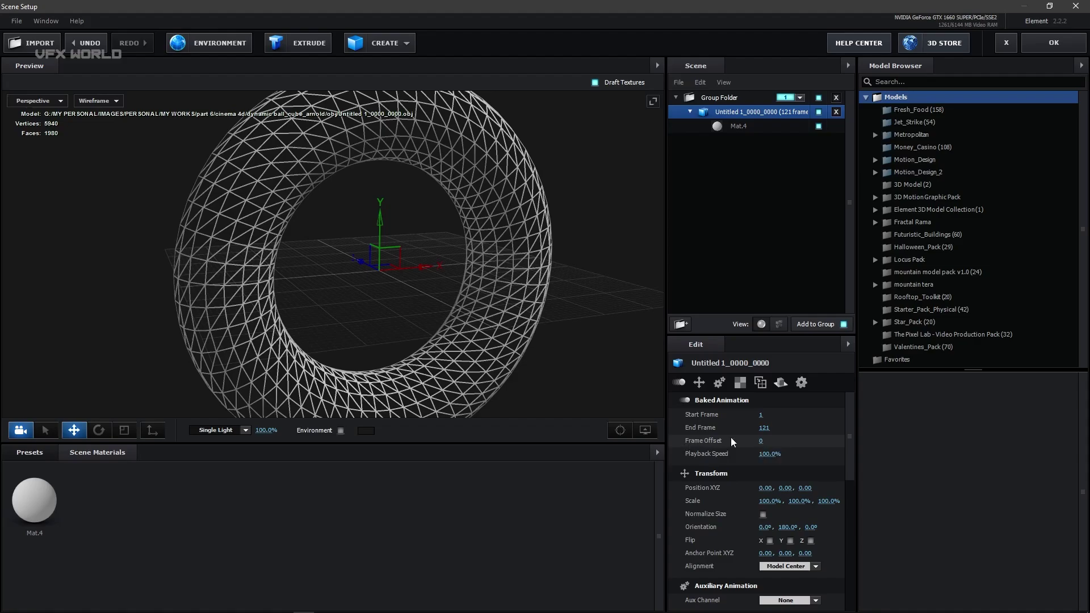
pyautogui.click(761, 441)
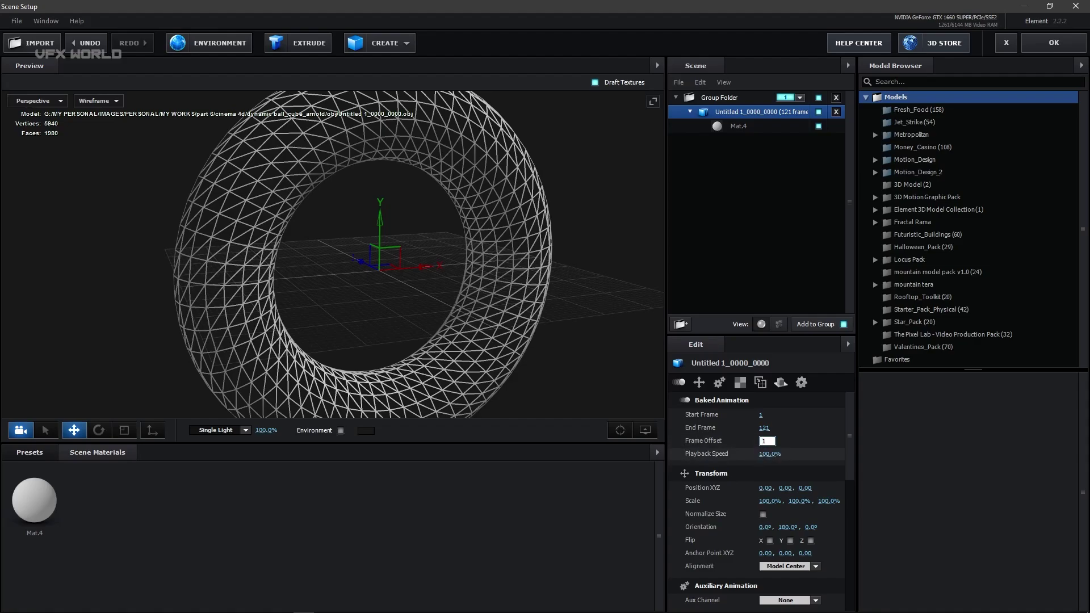
pyautogui.write('1')
pyautogui.press('Return')
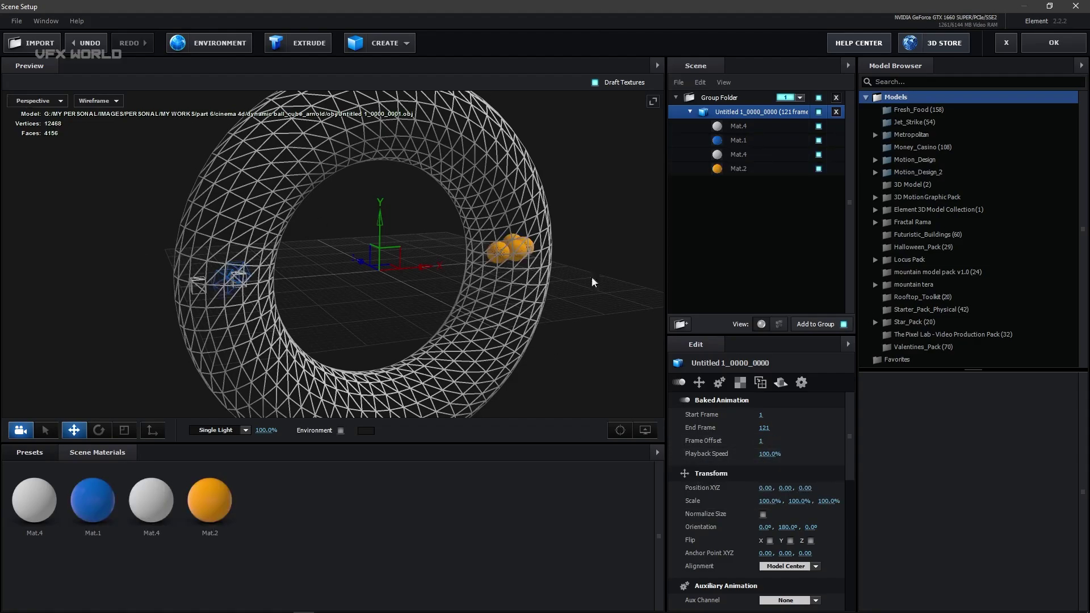
pyautogui.moveTo(509, 318)
pyautogui.mouseDown()
pyautogui.moveTo(372, 320)
pyautogui.moveTo(516, 329)
pyautogui.mouseUp()
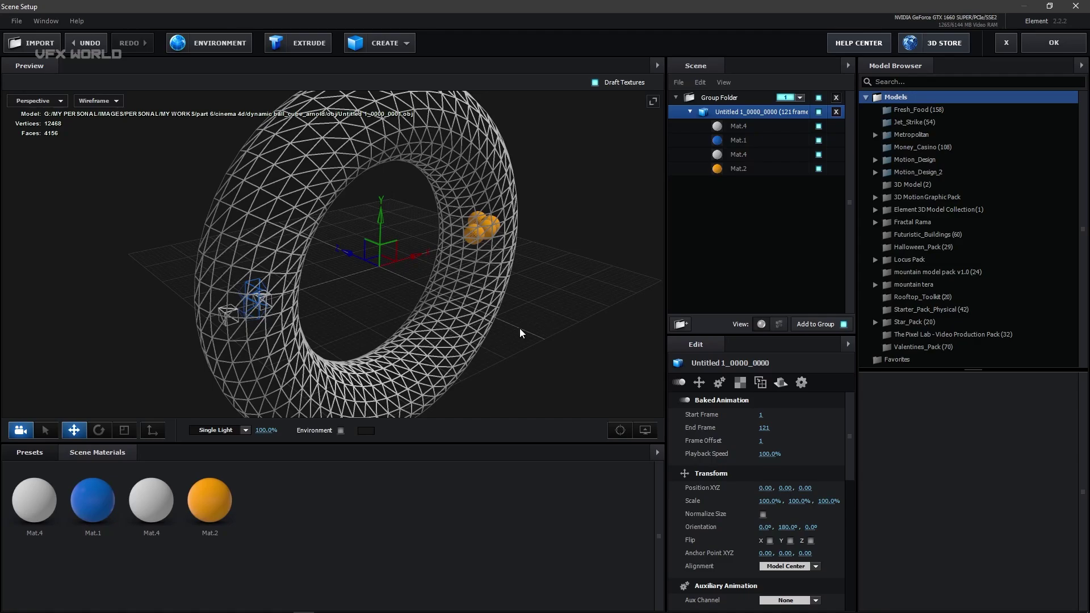
# Return the preview display mode to Shaded.
pyautogui.click(481, 227)
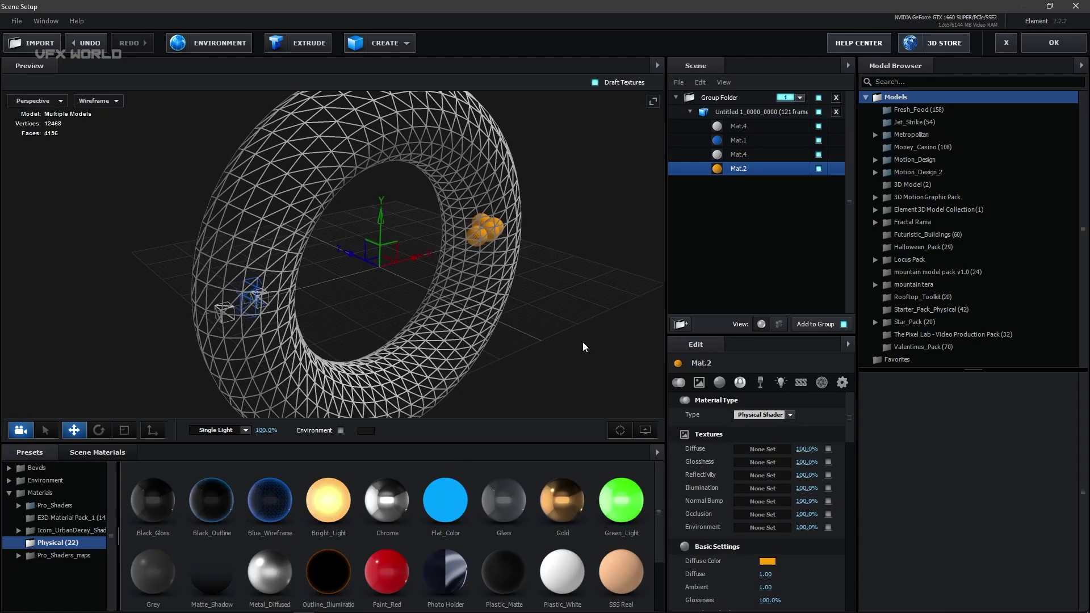
pyautogui.click(99, 101)
pyautogui.click(99, 102)
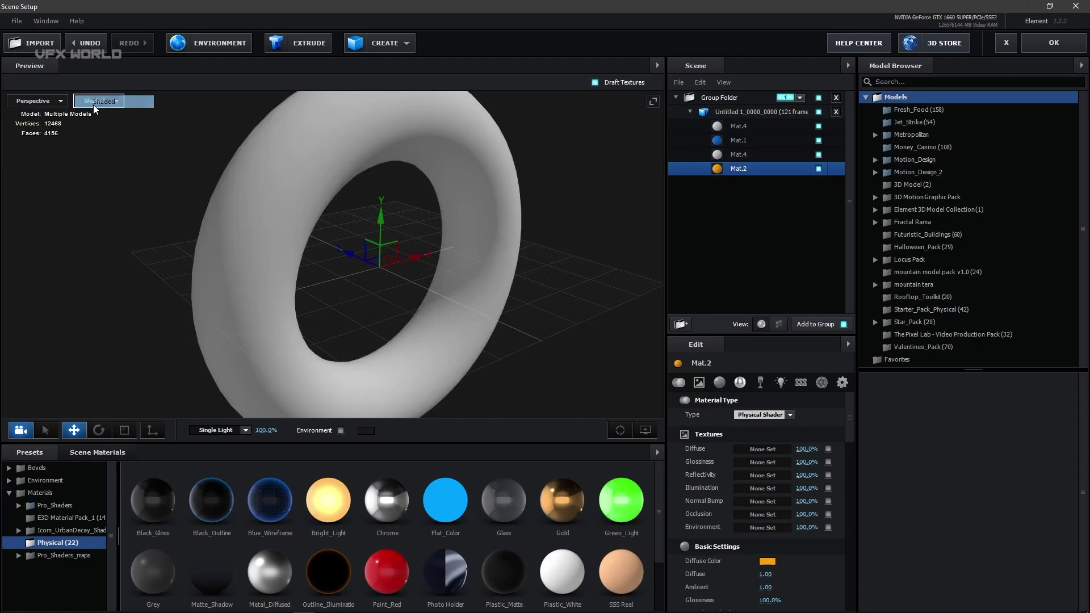
# Apply the Glass preset to the torus's Mat.4 with Screen blend mode.
pyautogui.click(757, 125)
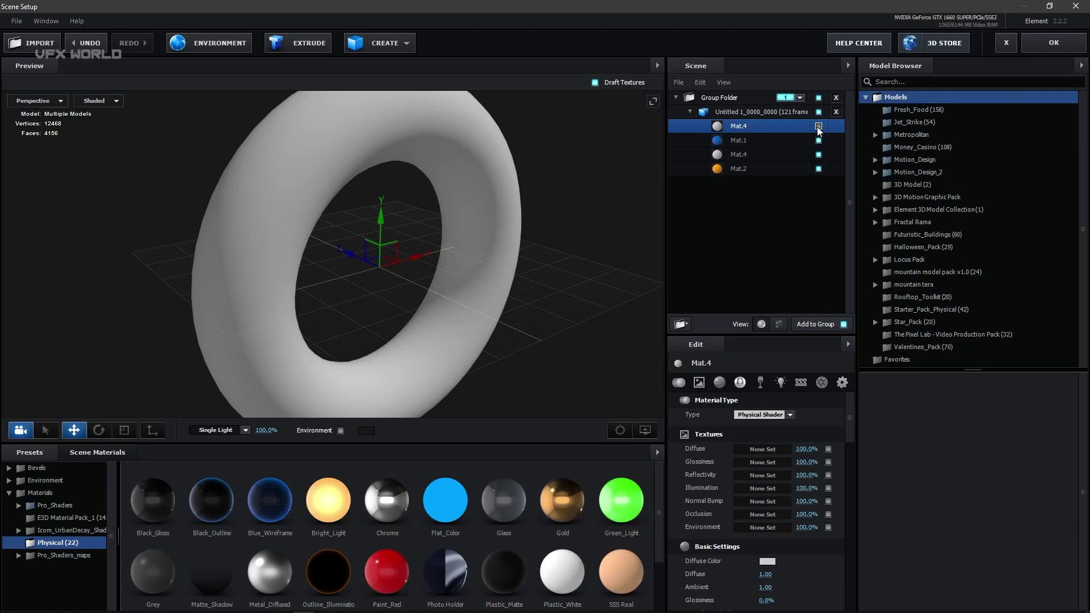
pyautogui.click(772, 154)
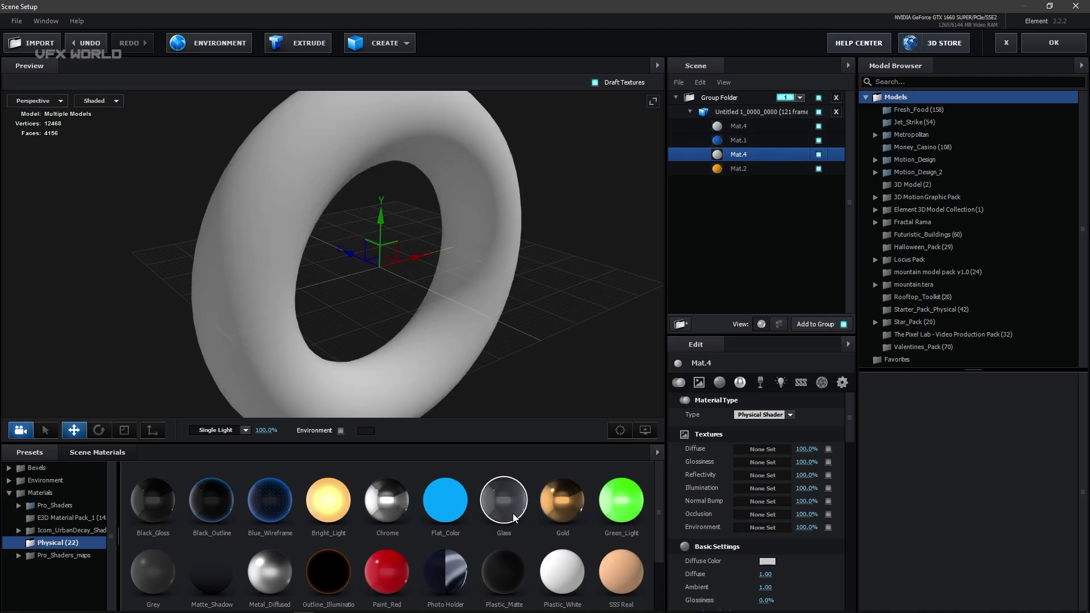
pyautogui.doubleClick(503, 501)
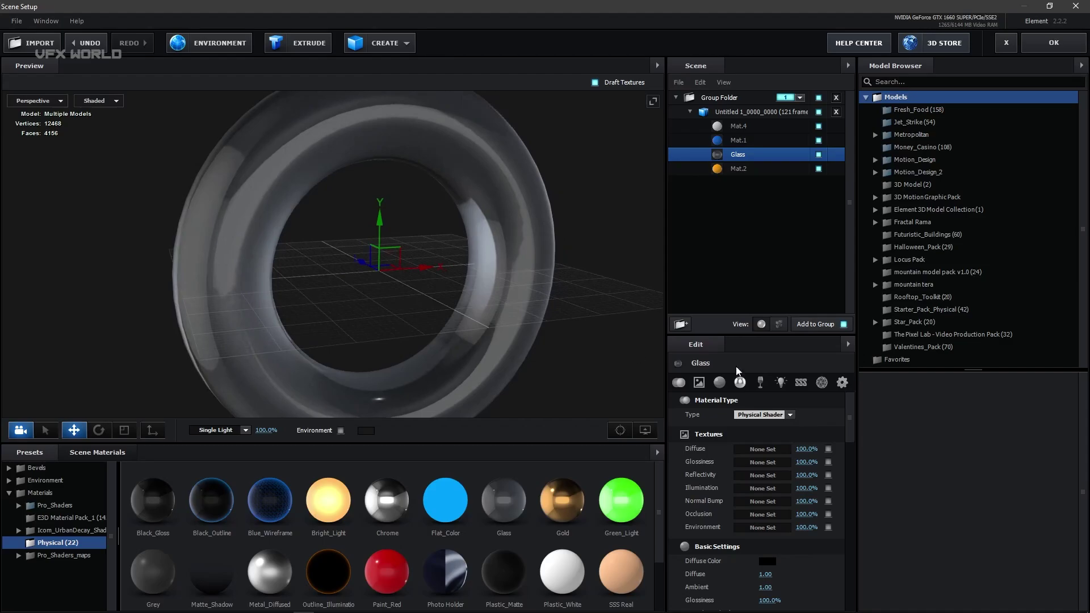
pyautogui.click(843, 382)
pyautogui.click(786, 415)
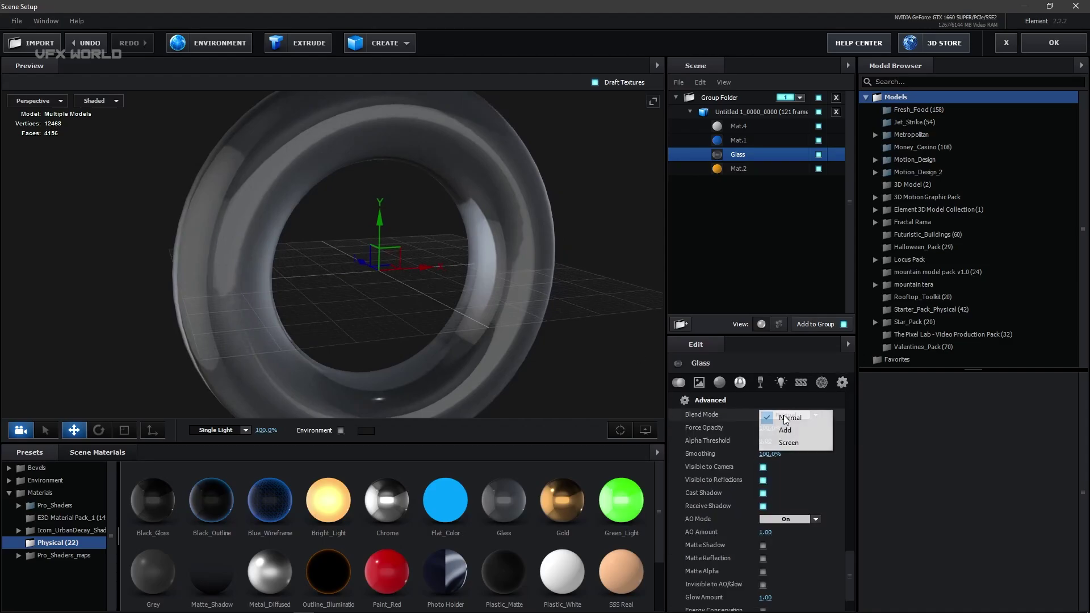
pyautogui.click(789, 442)
# Raise the glass material's Reflectivity Intensity.
pyautogui.moveTo(510, 336); pyautogui.dragTo(543, 349)
pyautogui.click(720, 383)
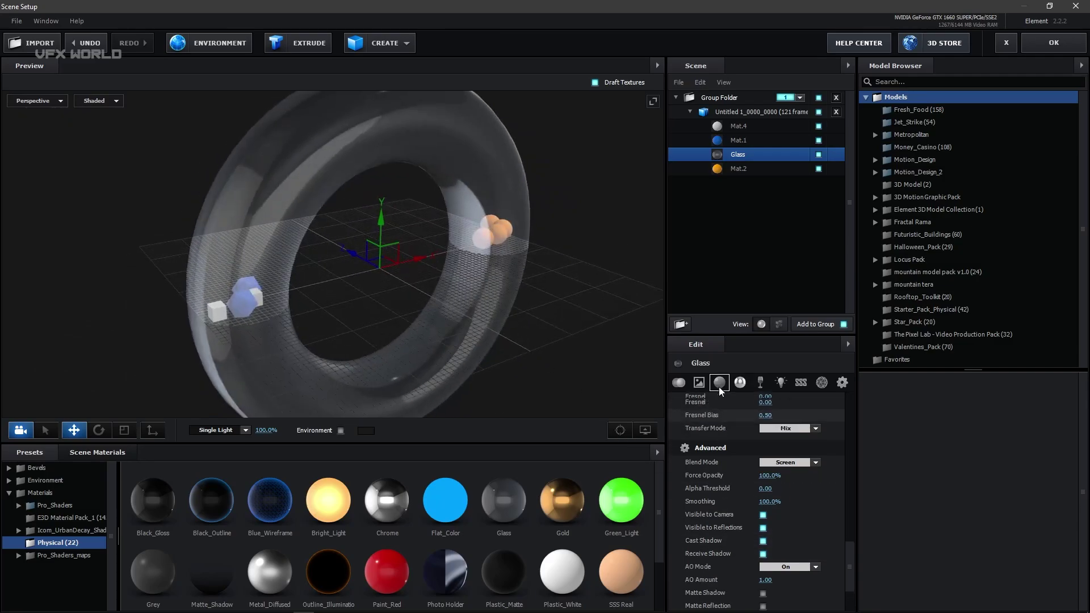
pyautogui.click(740, 382)
pyautogui.scroll(3, 738, 451)
pyautogui.moveTo(767, 507); pyautogui.dragTo(834, 507)
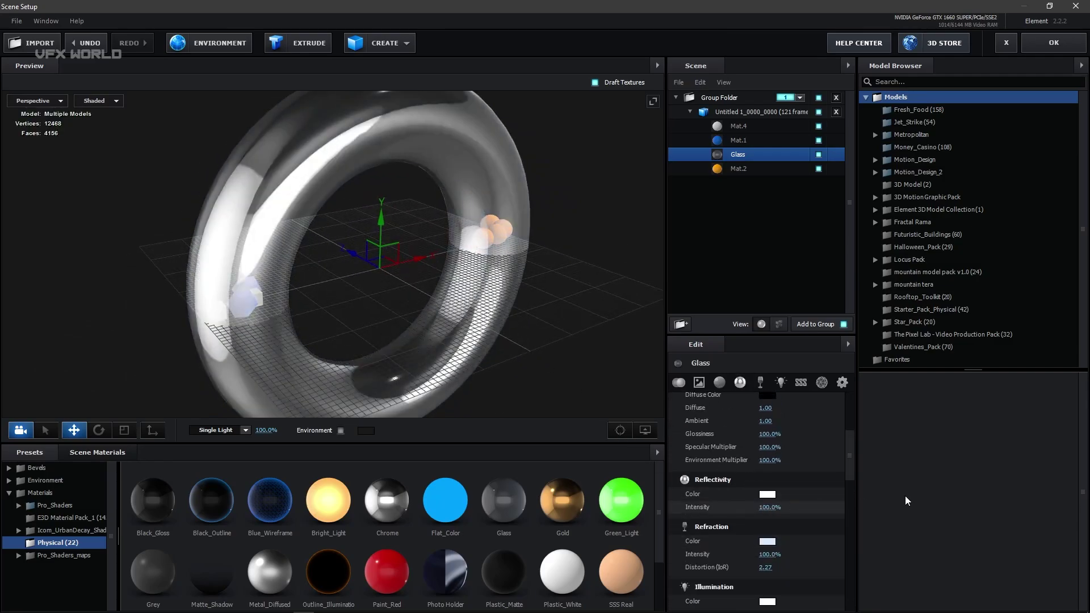
# Try V1_Environment maps Garden_blurred and Lobby_blurred, settling on the Lobby environment.
pyautogui.click(46, 481)
pyautogui.click(75, 530)
pyautogui.click(463, 498)
pyautogui.moveTo(500, 392); pyautogui.dragTo(528, 330)
pyautogui.click(626, 489)
pyautogui.moveTo(592, 367); pyautogui.dragTo(585, 374)
pyautogui.click(548, 493)
pyautogui.moveTo(494, 366); pyautogui.dragTo(529, 355)
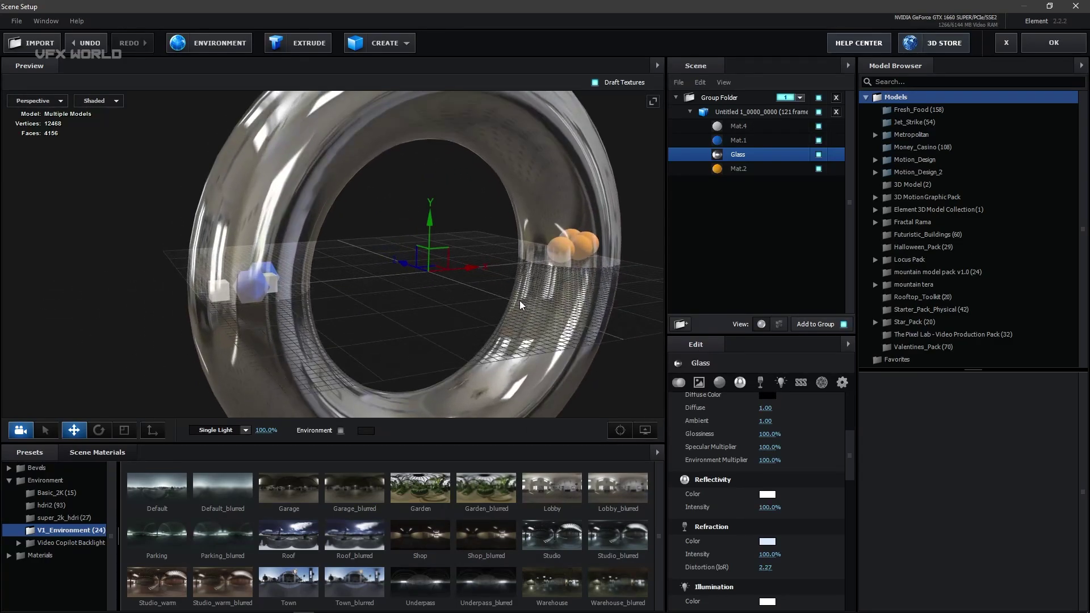
# Set the Baked Animation Frame Offset to 50 and select the orange balls' Mat.2.
pyautogui.scroll(3, 633, 251)
pyautogui.click(741, 114)
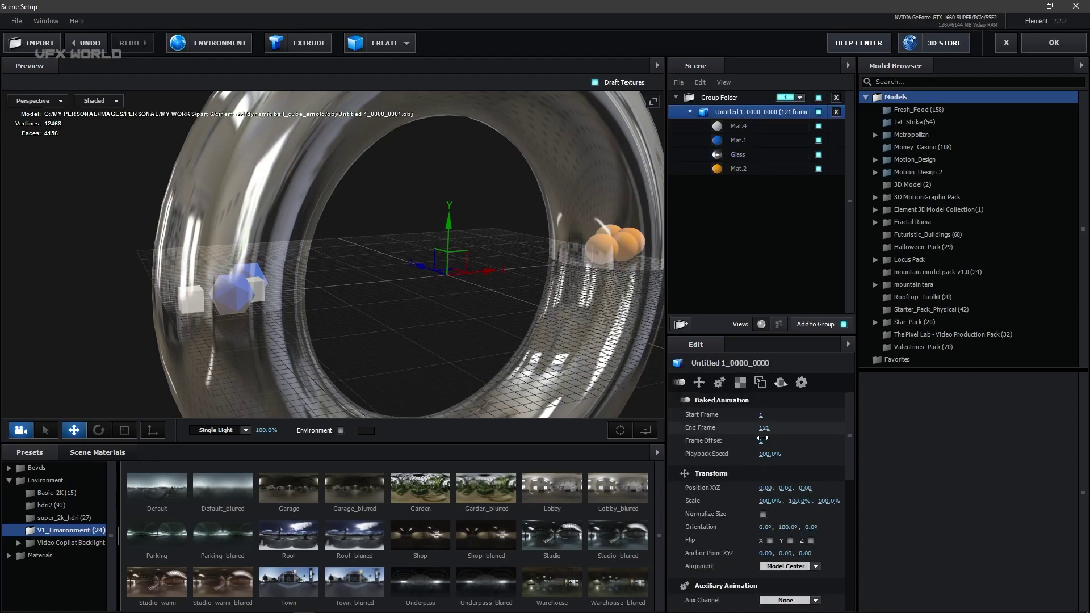
pyautogui.moveTo(763, 441); pyautogui.dragTo(937, 404)
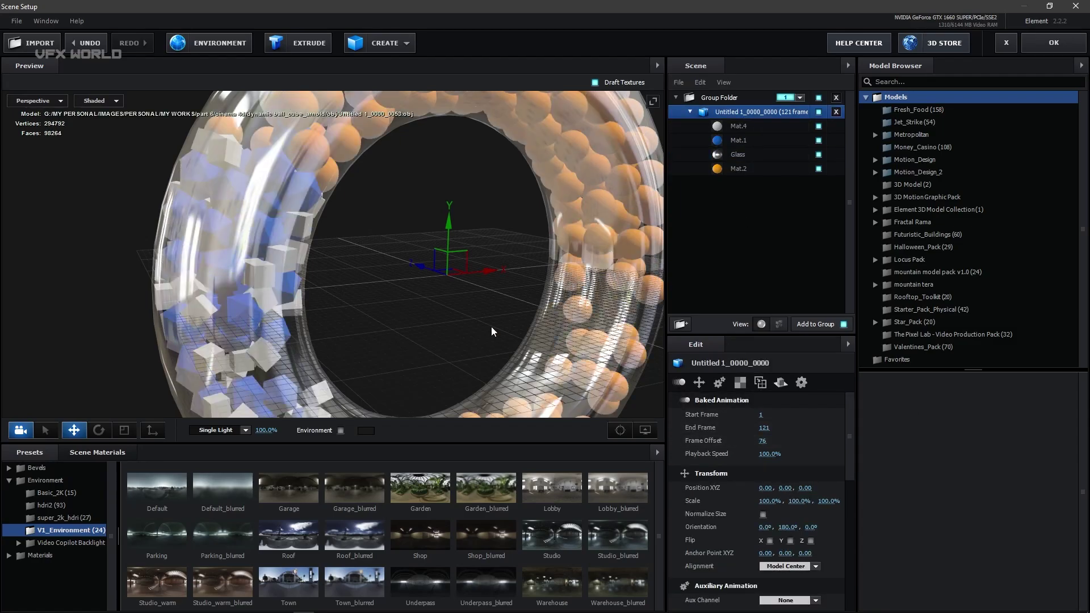
pyautogui.click(765, 442)
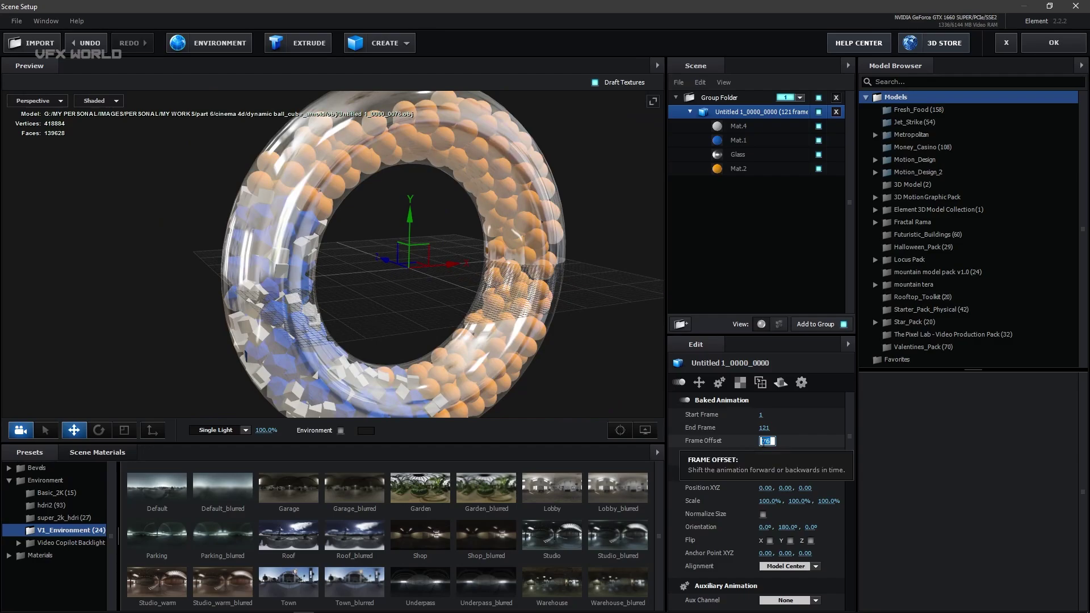
pyautogui.write('50')
pyautogui.press('Return')
pyautogui.moveTo(513, 331)
pyautogui.mouseDown()
pyautogui.moveTo(528, 341)
pyautogui.moveTo(545, 332)
pyautogui.moveTo(534, 325)
pyautogui.mouseUp()
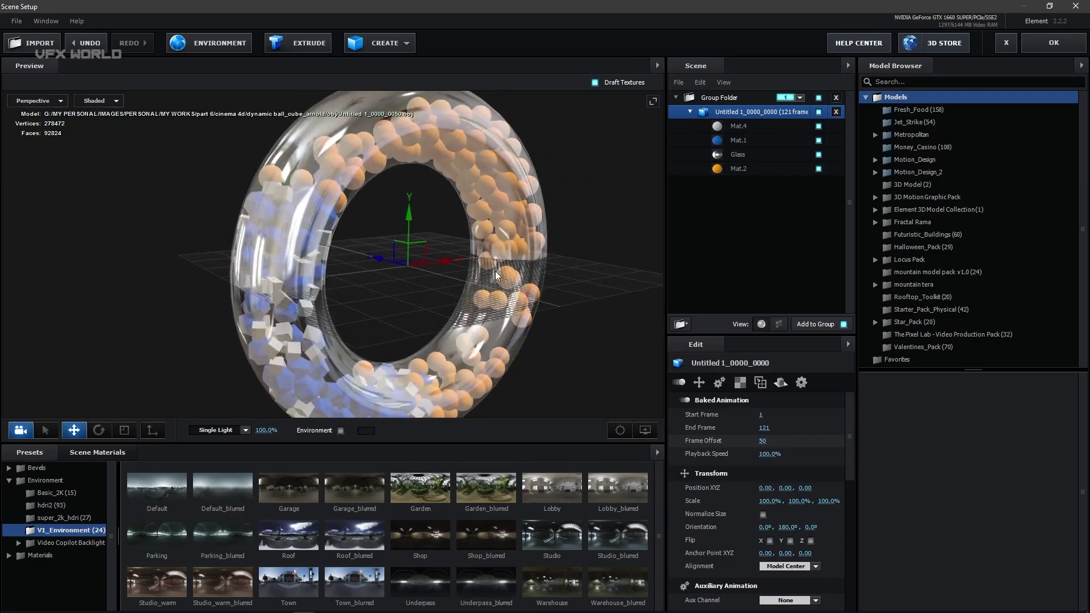
pyautogui.moveTo(497, 276); pyautogui.dragTo(514, 274)
pyautogui.click(741, 169)
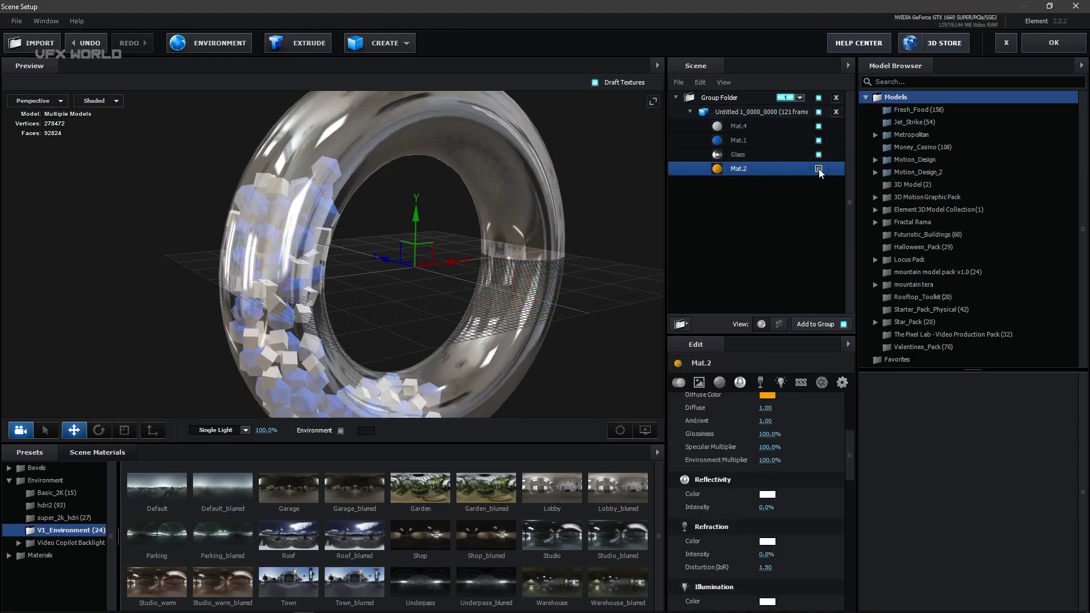
# Apply the Physical Grey material preset to the balls.
pyautogui.click(23, 555)
pyautogui.click(54, 543)
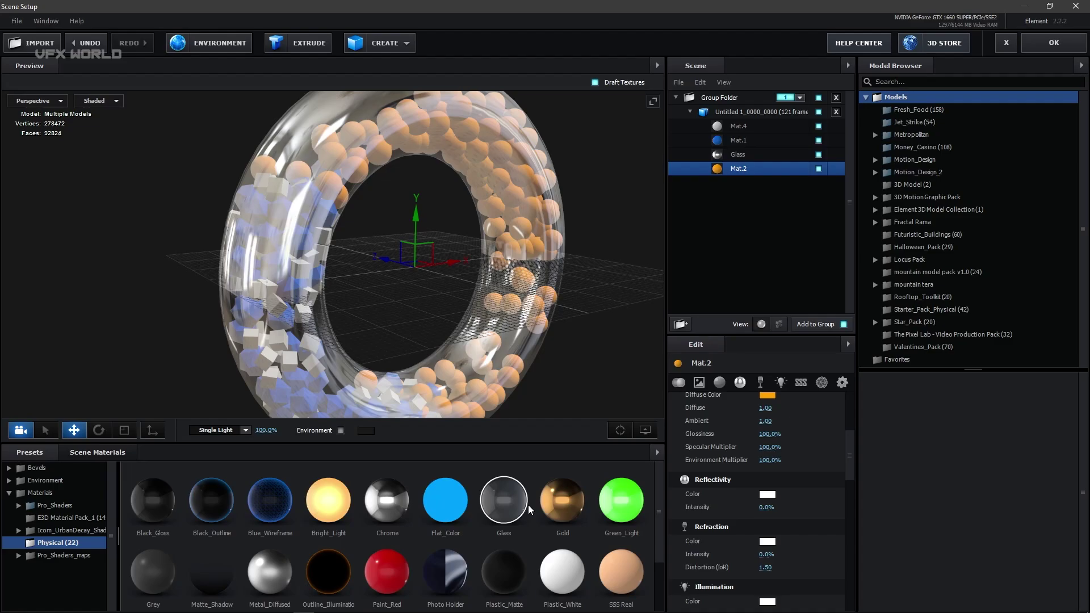
pyautogui.scroll(-1, 352, 528)
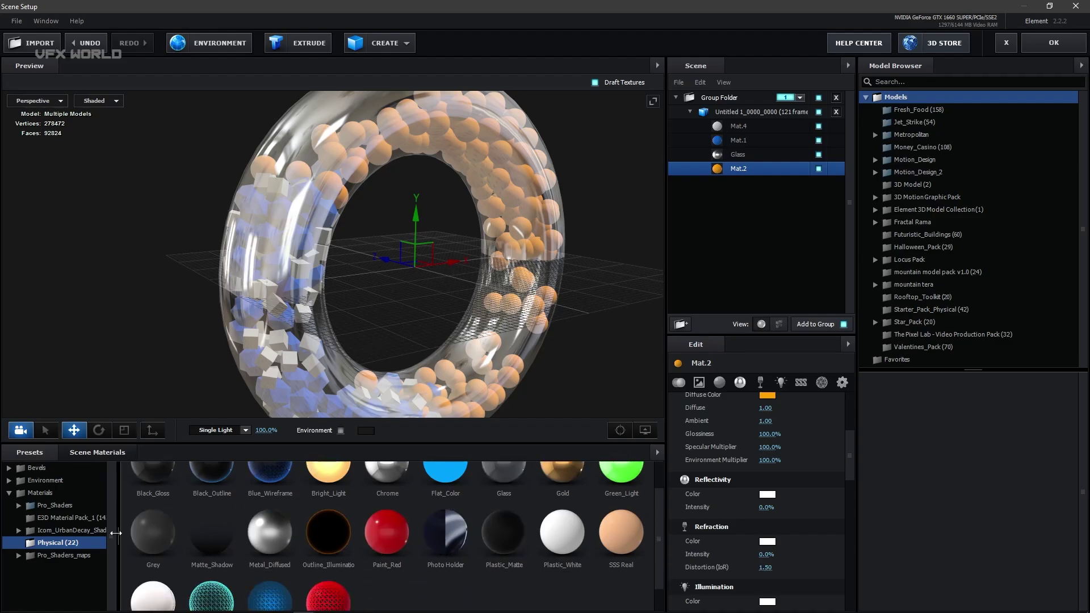
pyautogui.click(152, 532)
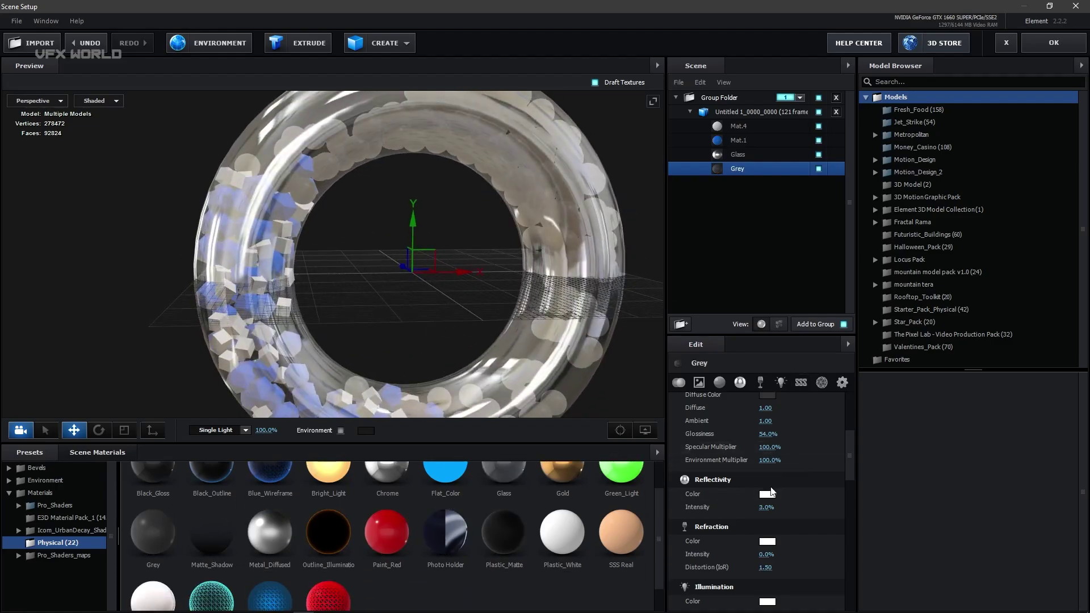
# Set the balls' Diffuse Color to bright orange FF8300.
pyautogui.click(768, 464)
pyautogui.click(792, 434)
pyautogui.moveTo(824, 563)
pyautogui.mouseDown()
pyautogui.moveTo(823, 540)
pyautogui.moveTo(823, 552)
pyautogui.mouseUp()
pyautogui.click(810, 421)
pyautogui.click(856, 556)
pyautogui.scroll(-3, 753, 529)
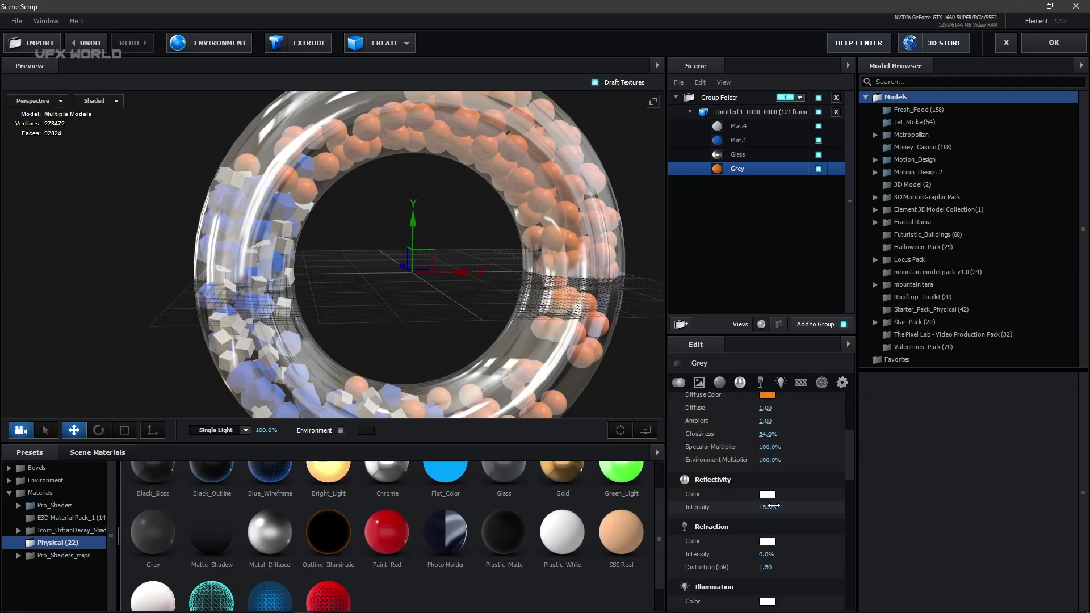
pyautogui.moveTo(545, 307); pyautogui.dragTo(420, 352)
# Select the cubes' Mat.1 material and briefly hide then show the blue cubes.
pyautogui.click(749, 140)
pyautogui.click(818, 140)
pyautogui.click(818, 141)
pyautogui.scroll(1, 451, 518)
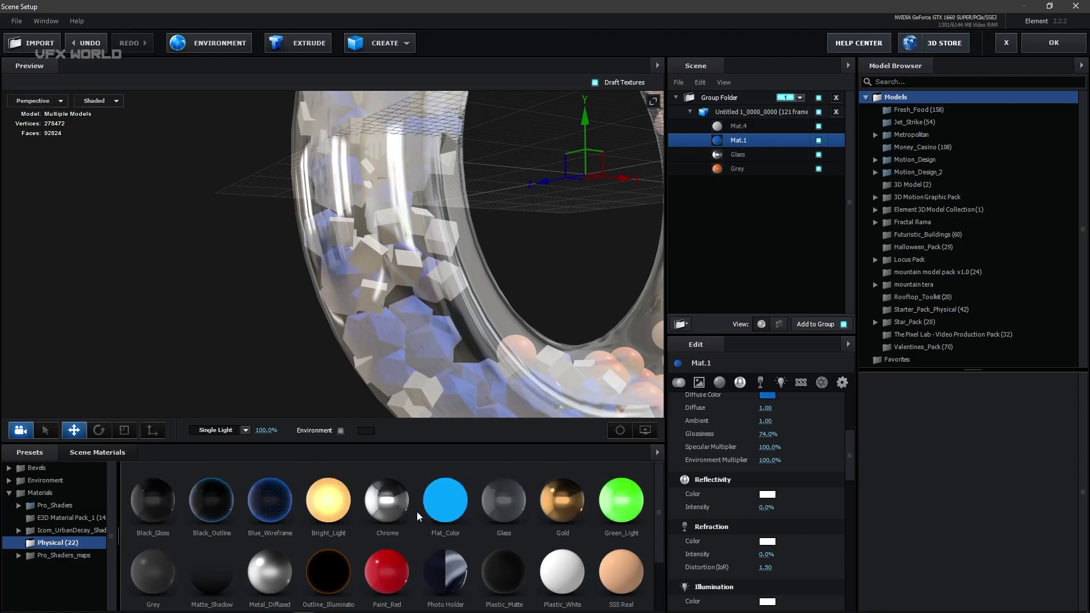
# Apply Metal_Diffused to Mat.1 with Diffuse Color 00A7FF blue.
pyautogui.click(271, 571)
pyautogui.scroll(3, 724, 440)
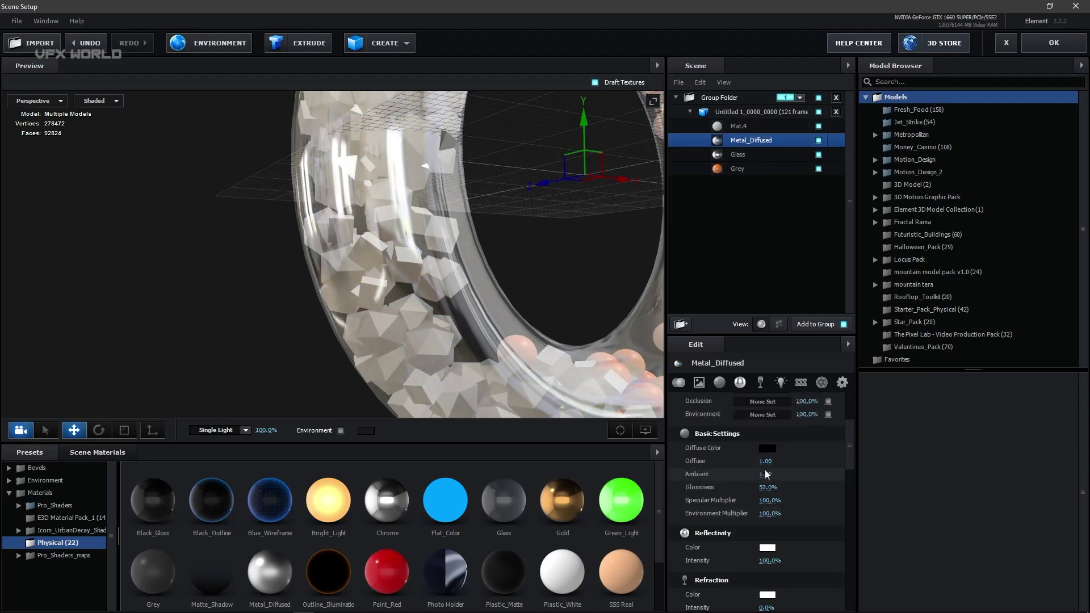
pyautogui.click(775, 474)
pyautogui.moveTo(820, 523); pyautogui.dragTo(823, 483)
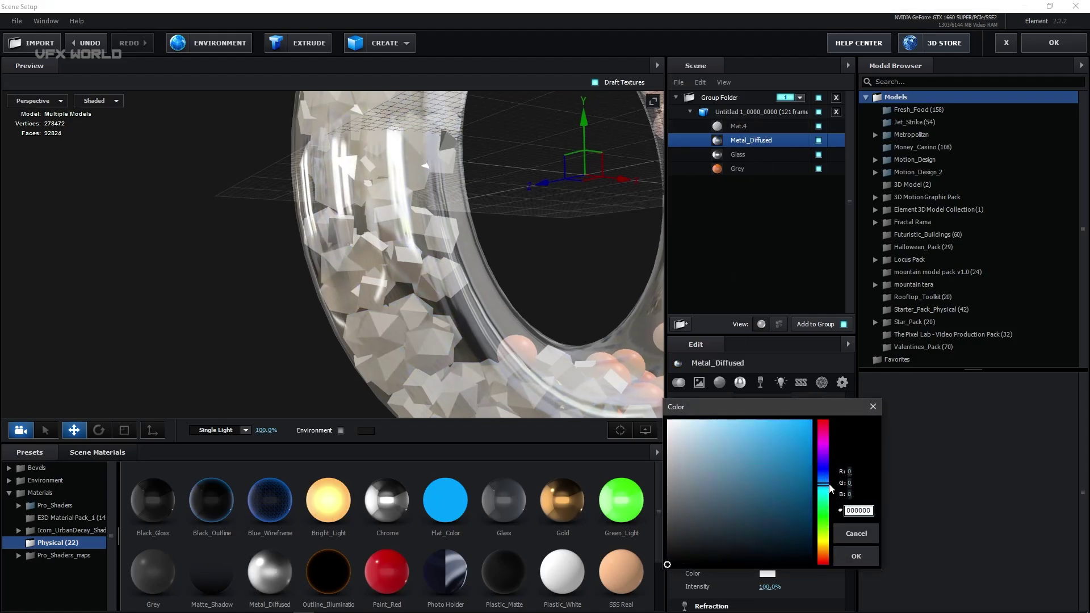
pyautogui.click(811, 421)
pyautogui.click(857, 557)
# Set the cubes' Glossiness to 72% and Reflectivity Intensity to 28%.
pyautogui.scroll(-2, 748, 513)
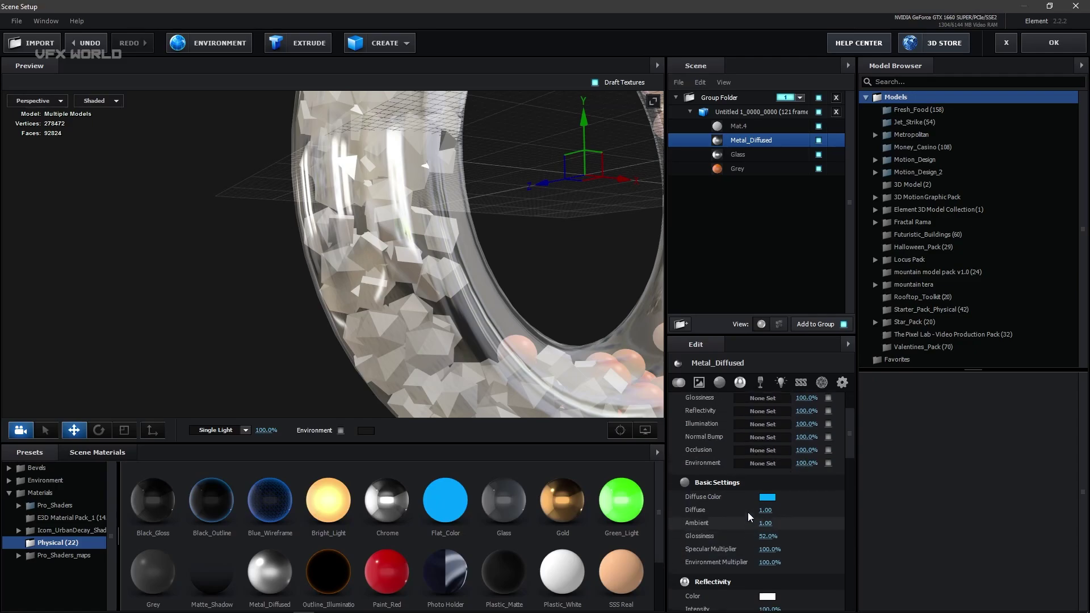
pyautogui.moveTo(765, 473); pyautogui.dragTo(778, 474)
pyautogui.moveTo(767, 547); pyautogui.dragTo(670, 531)
pyautogui.moveTo(395, 340); pyautogui.dragTo(455, 246)
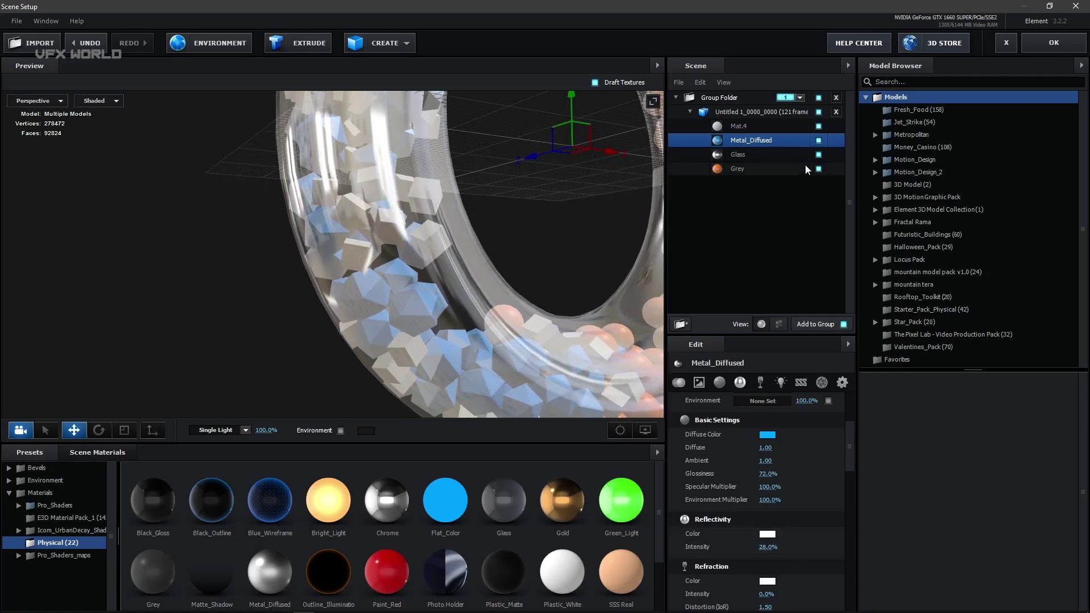
# Hide the glass torus and enable Wireframe edges on the cubes.
pyautogui.click(819, 155)
pyautogui.moveTo(472, 308)
pyautogui.mouseDown()
pyautogui.moveTo(493, 315)
pyautogui.moveTo(395, 316)
pyautogui.moveTo(466, 314)
pyautogui.moveTo(473, 340)
pyautogui.moveTo(470, 323)
pyautogui.mouseUp()
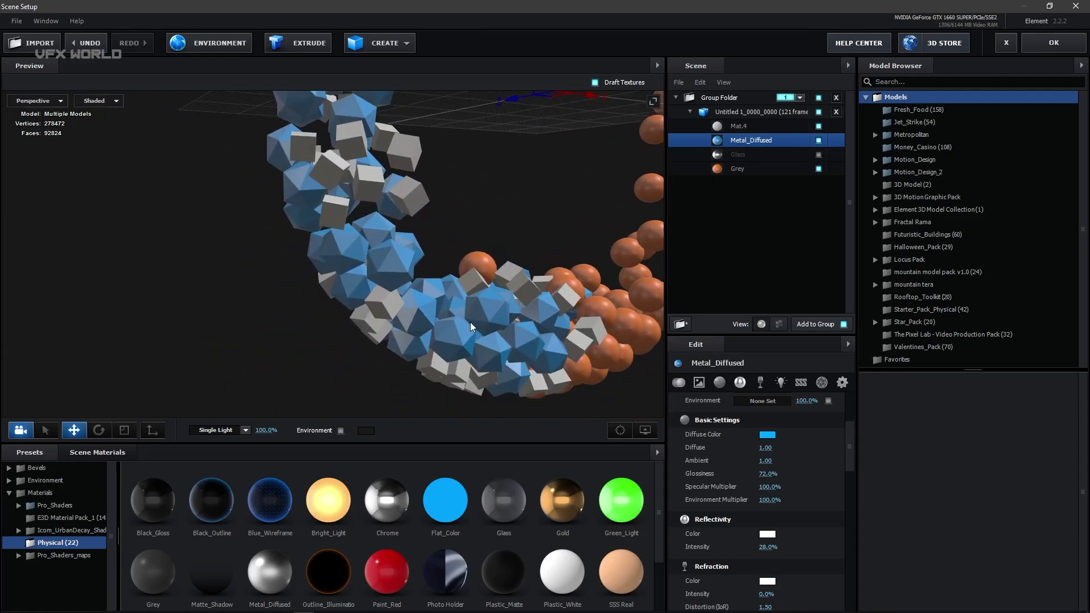
pyautogui.click(822, 383)
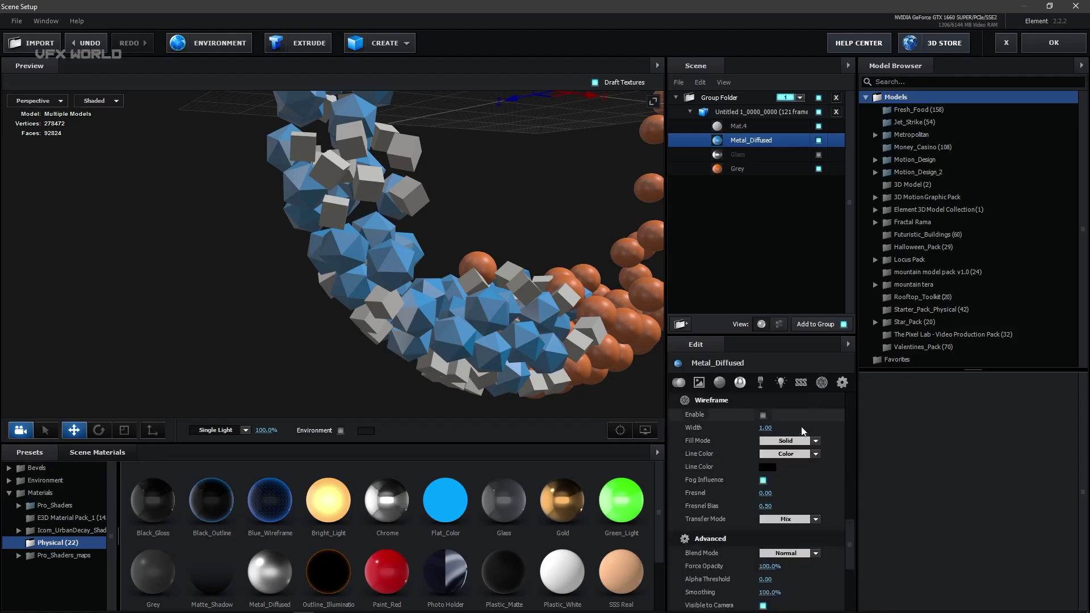
pyautogui.click(763, 414)
pyautogui.moveTo(432, 346); pyautogui.dragTo(346, 290)
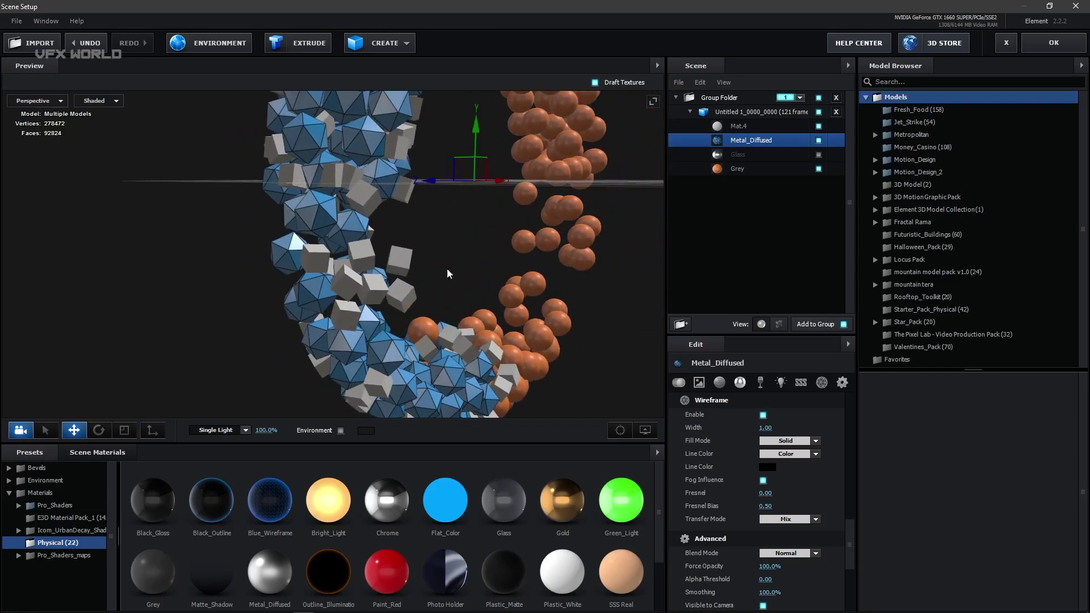
# Apply the Paint_Red material to the remaining Mat.4 cubes.
pyautogui.click(761, 126)
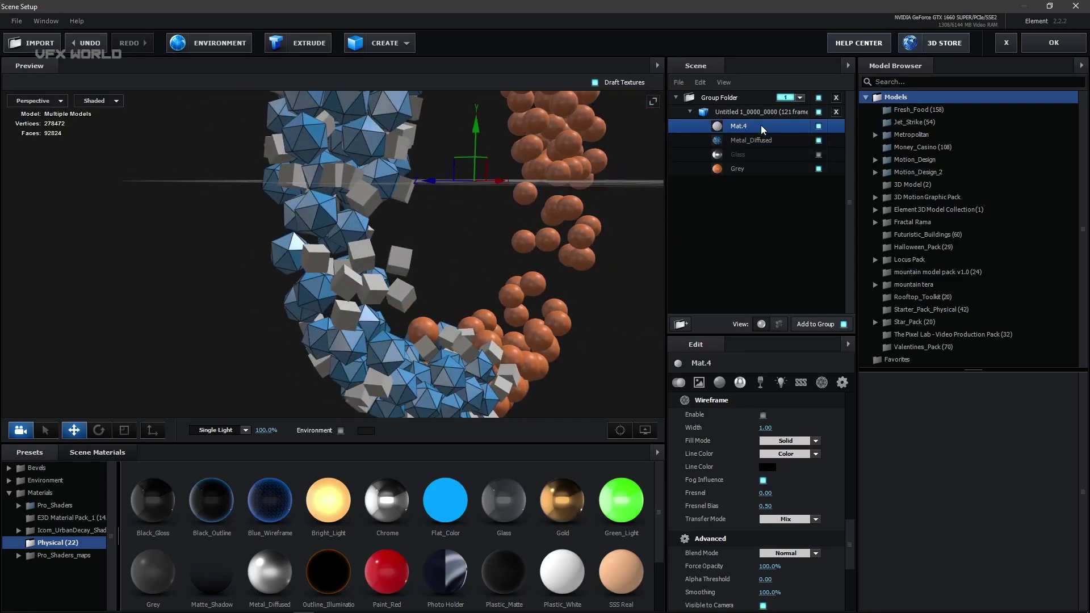
pyautogui.click(405, 510)
pyautogui.moveTo(418, 374); pyautogui.dragTo(439, 432)
pyautogui.click(387, 548)
pyautogui.moveTo(364, 412)
pyautogui.mouseDown()
pyautogui.moveTo(355, 397)
pyautogui.moveTo(411, 375)
pyautogui.moveTo(416, 359)
pyautogui.moveTo(431, 377)
pyautogui.moveTo(478, 274)
pyautogui.moveTo(557, 239)
pyautogui.mouseUp()
# Adjust the Diffuse strength of the Grey sphere material.
pyautogui.click(732, 169)
pyautogui.click(719, 382)
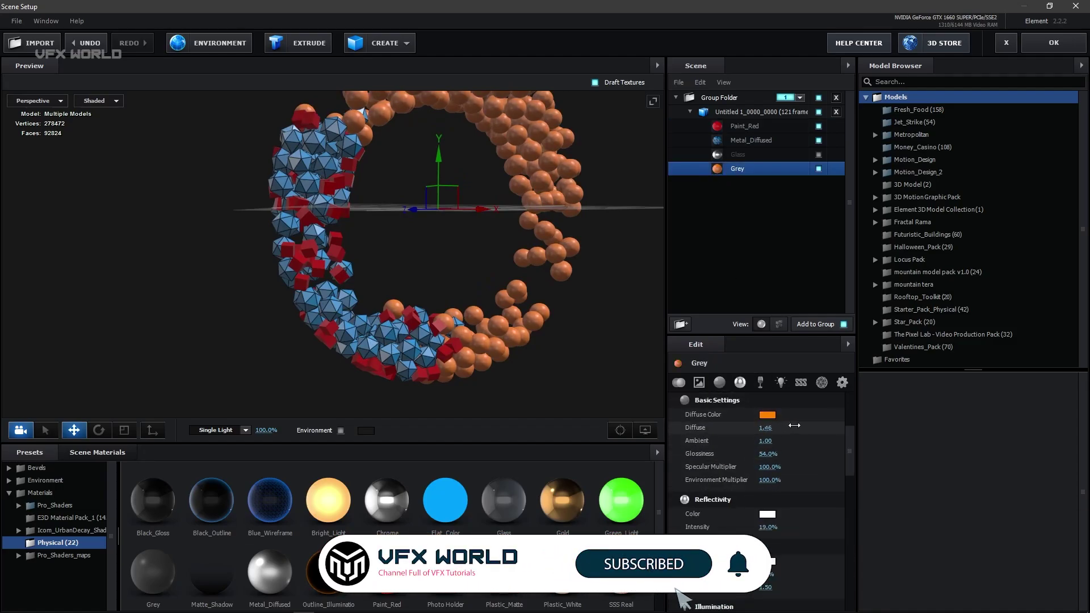
pyautogui.moveTo(856, 419); pyautogui.dragTo(850, 420)
pyautogui.moveTo(602, 341); pyautogui.dragTo(530, 278)
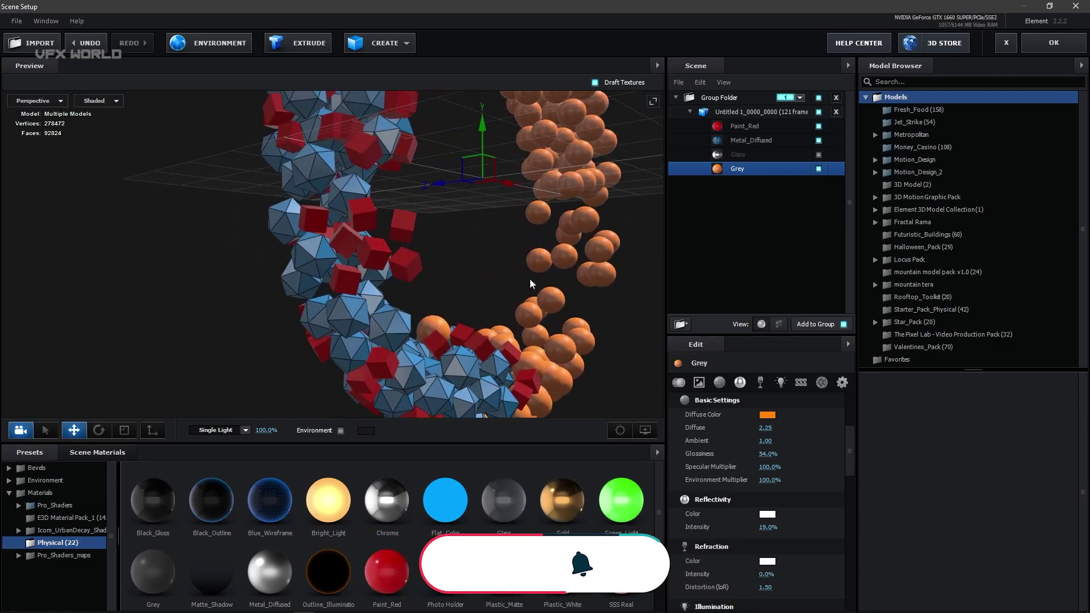
# Give Metal_Diffused 58% illumination using its diffuse colour.
pyautogui.click(748, 140)
pyautogui.click(785, 383)
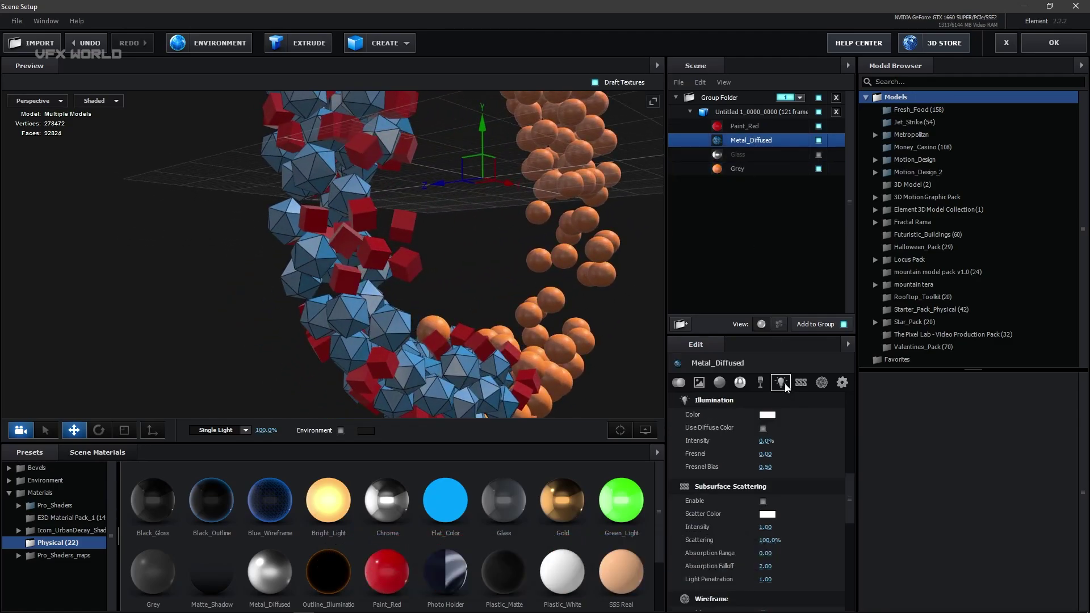
pyautogui.click(763, 429)
pyautogui.moveTo(766, 442); pyautogui.dragTo(794, 438)
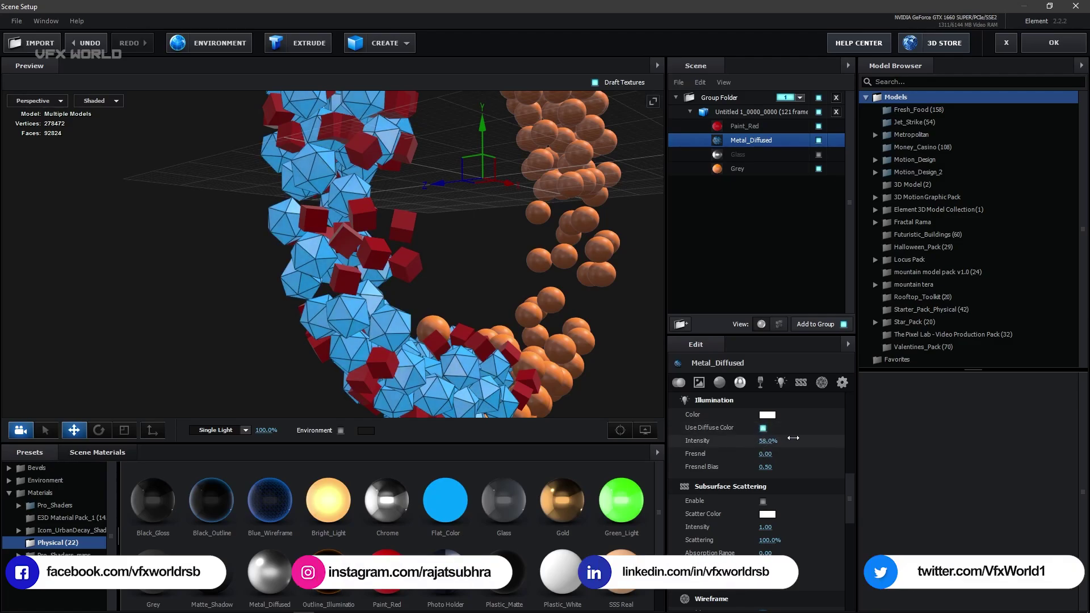
pyautogui.moveTo(329, 320); pyautogui.dragTo(400, 320)
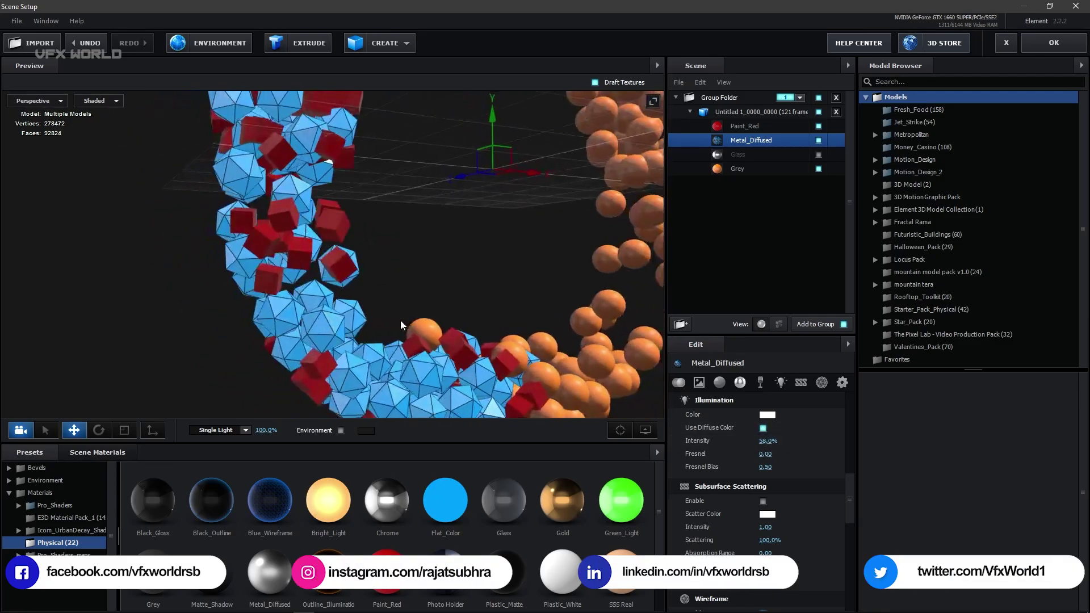
# Set Grey illumination intensity to 24% and Paint_Red to 12%.
pyautogui.click(738, 167)
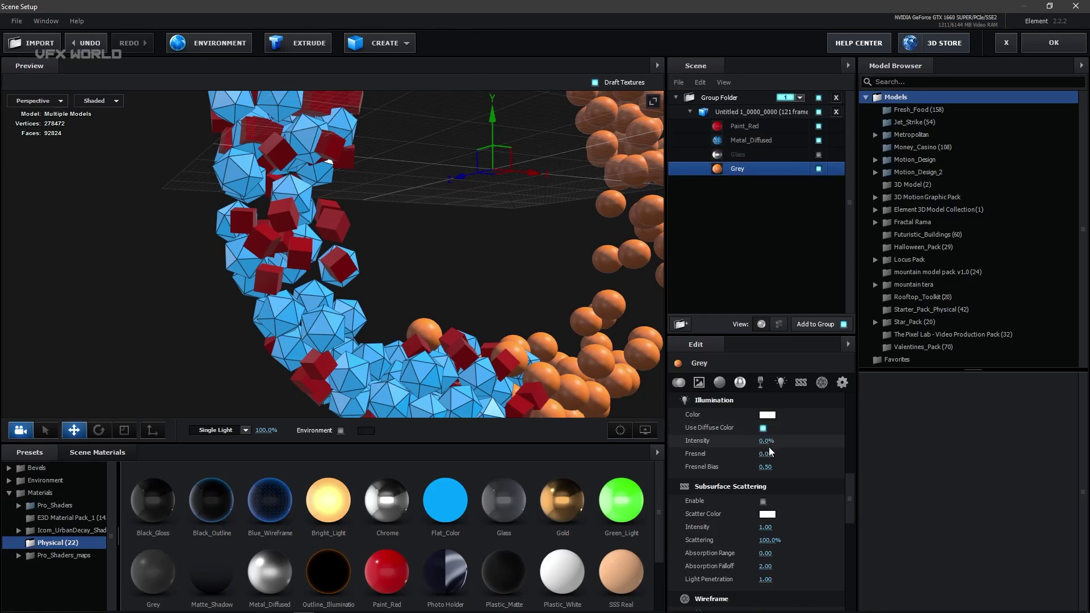
pyautogui.moveTo(767, 441); pyautogui.dragTo(767, 441)
pyautogui.moveTo(625, 252); pyautogui.dragTo(655, 253)
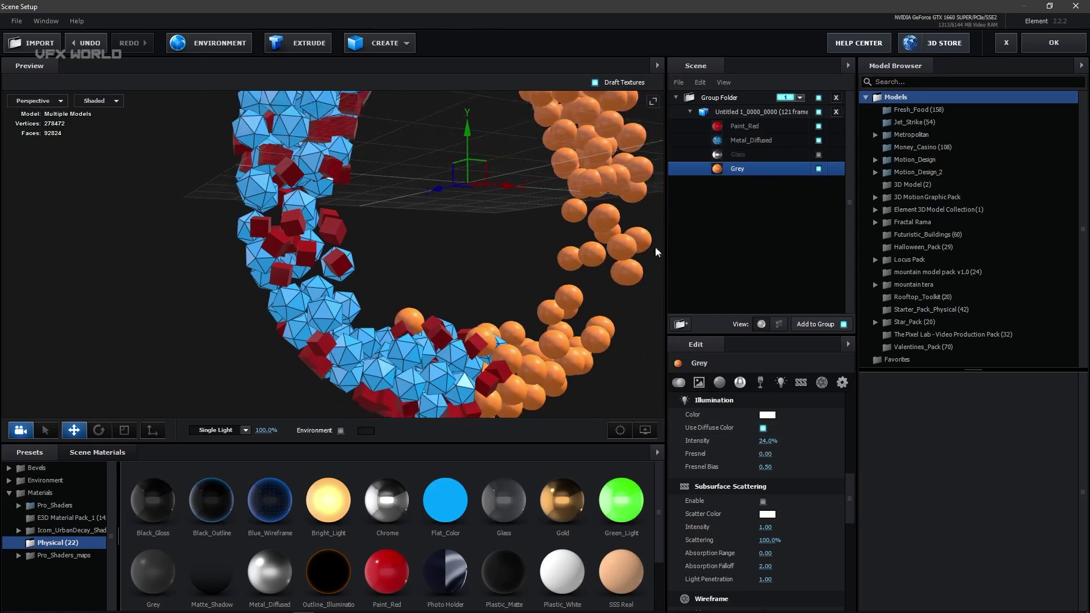
pyautogui.click(758, 128)
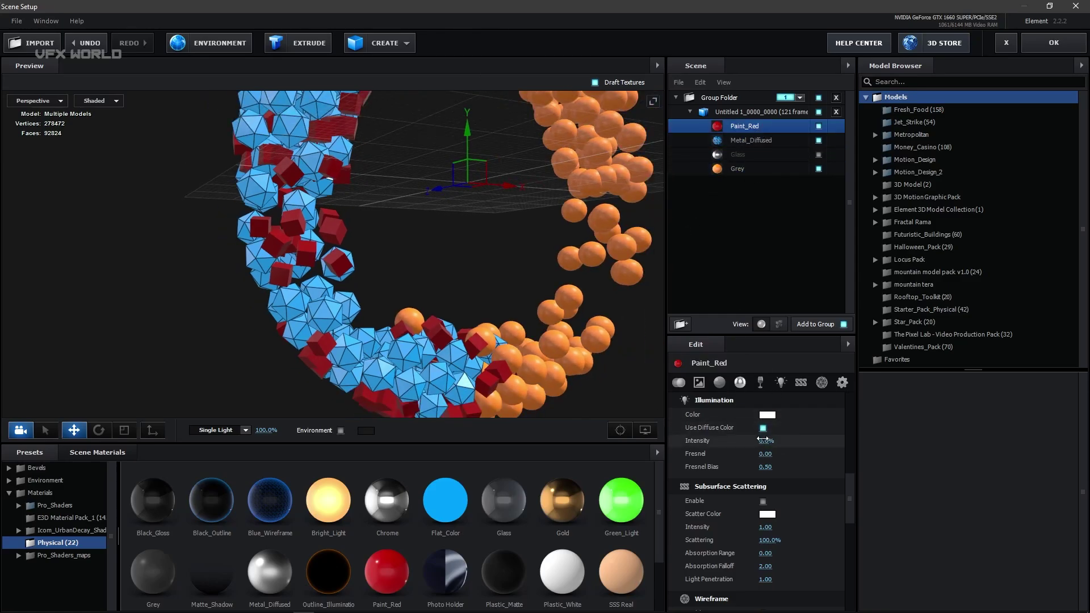
pyautogui.moveTo(770, 441); pyautogui.dragTo(764, 440)
pyautogui.moveTo(477, 358); pyautogui.dragTo(516, 323)
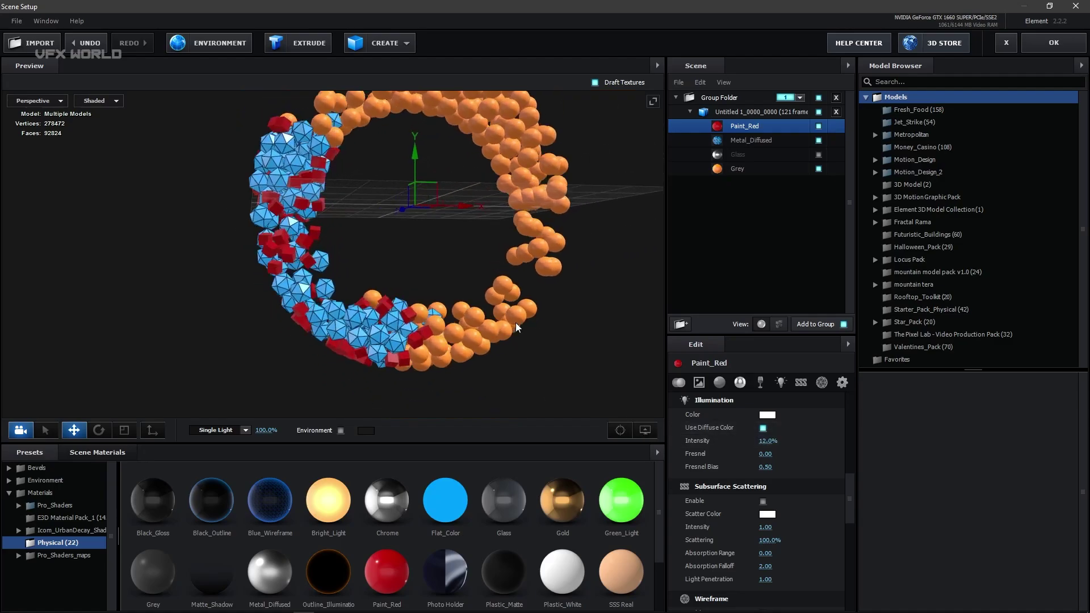
# Make the glass torus visible again and select the Glass material.
pyautogui.click(819, 154)
pyautogui.moveTo(571, 272); pyautogui.dragTo(653, 204)
pyautogui.click(724, 156)
# Make the Glass torus material Invisible to AO/Glow, tilt the preview, and apply Scene Setup.
pyautogui.moveTo(847, 480); pyautogui.dragTo(846, 585)
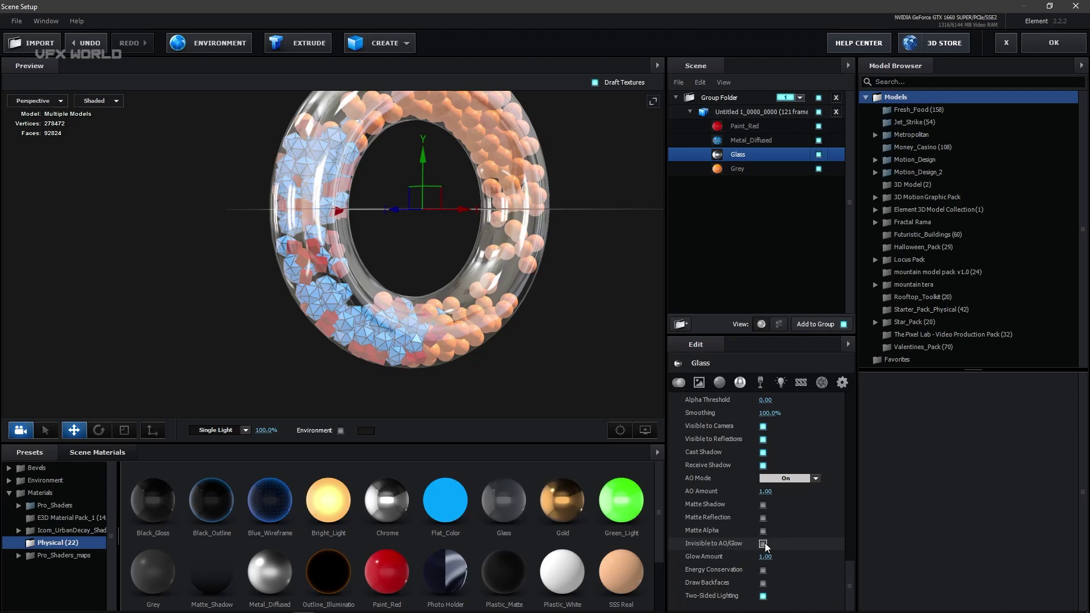
pyautogui.moveTo(762, 543)
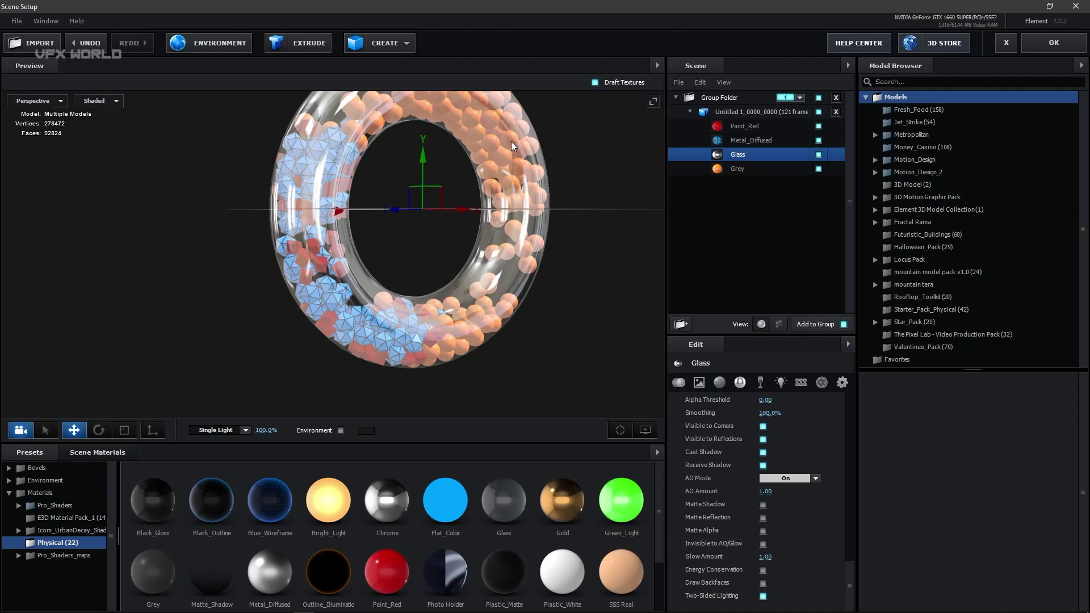
pyautogui.click(764, 544)
pyautogui.moveTo(525, 383); pyautogui.dragTo(493, 356)
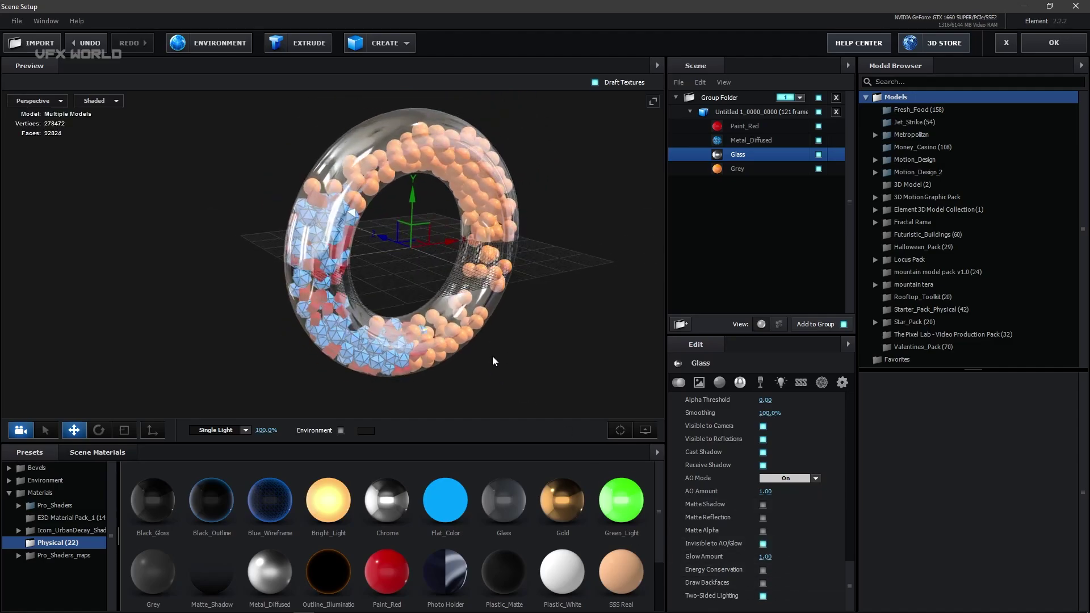
pyautogui.click(1044, 48)
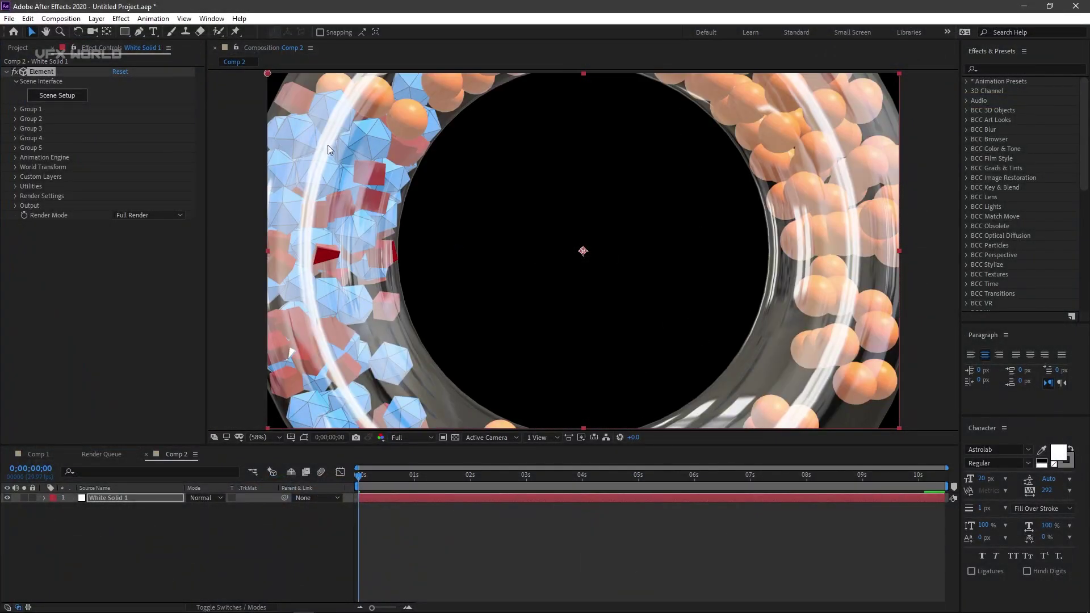
# Add a 24mm Camera 1 to Comp 2 and orbit it so the torus appears tilted.
pyautogui.rightClick(223, 574)
pyautogui.moveTo(272, 442)
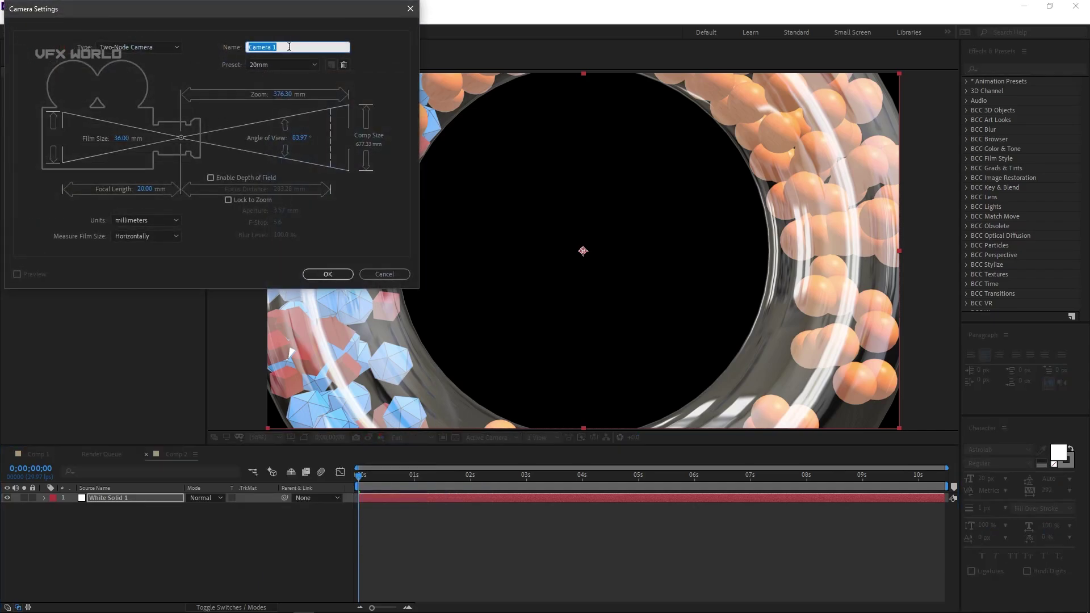
pyautogui.click(289, 64)
pyautogui.click(295, 115)
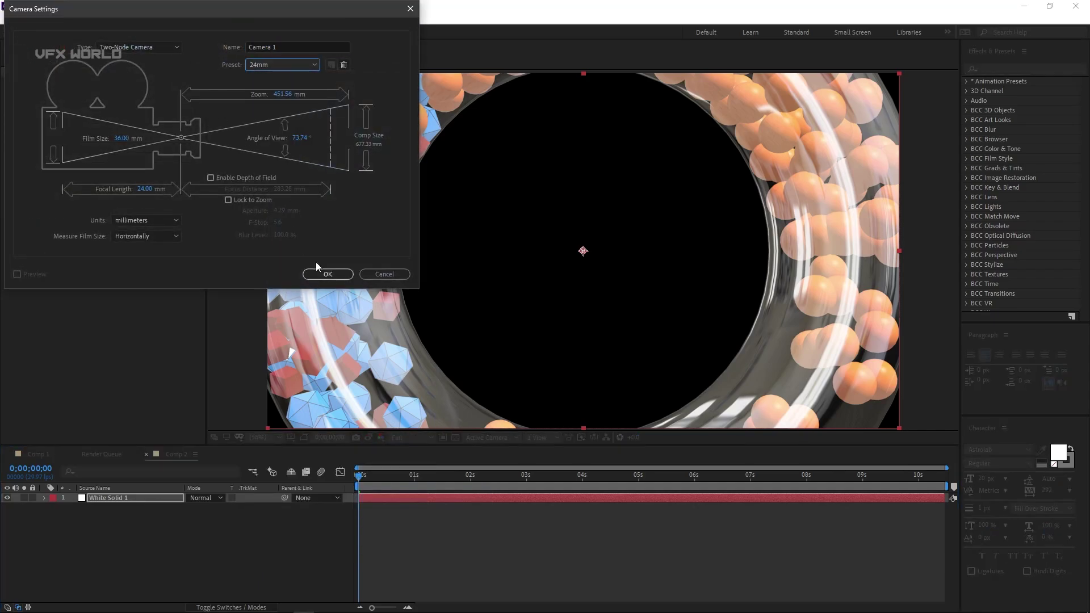
pyautogui.click(328, 274)
pyautogui.click(94, 33)
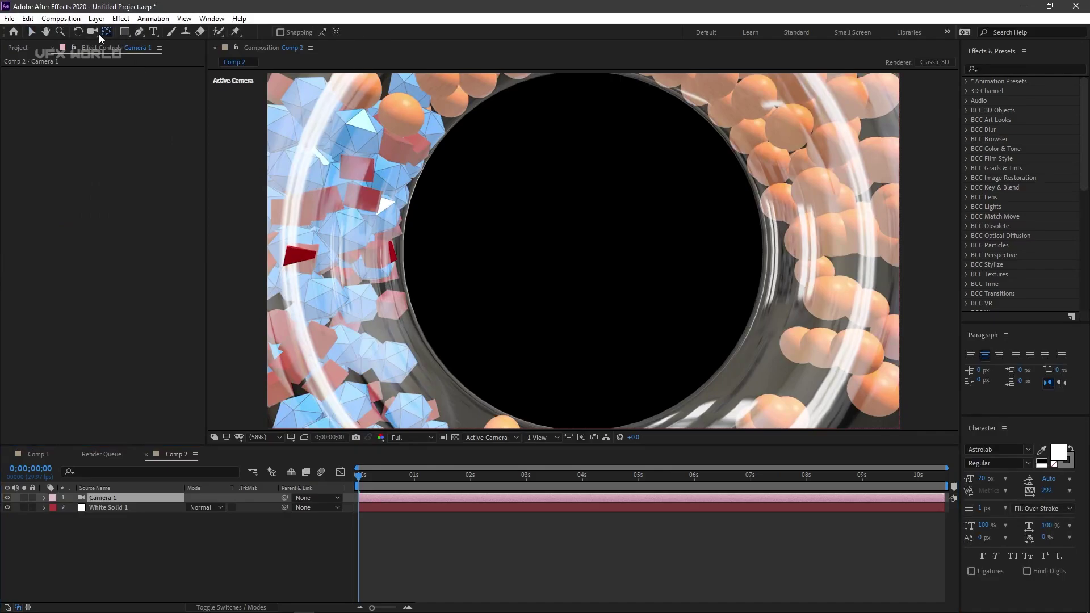
pyautogui.scroll(-3, 543, 285)
pyautogui.moveTo(543, 285); pyautogui.dragTo(593, 261)
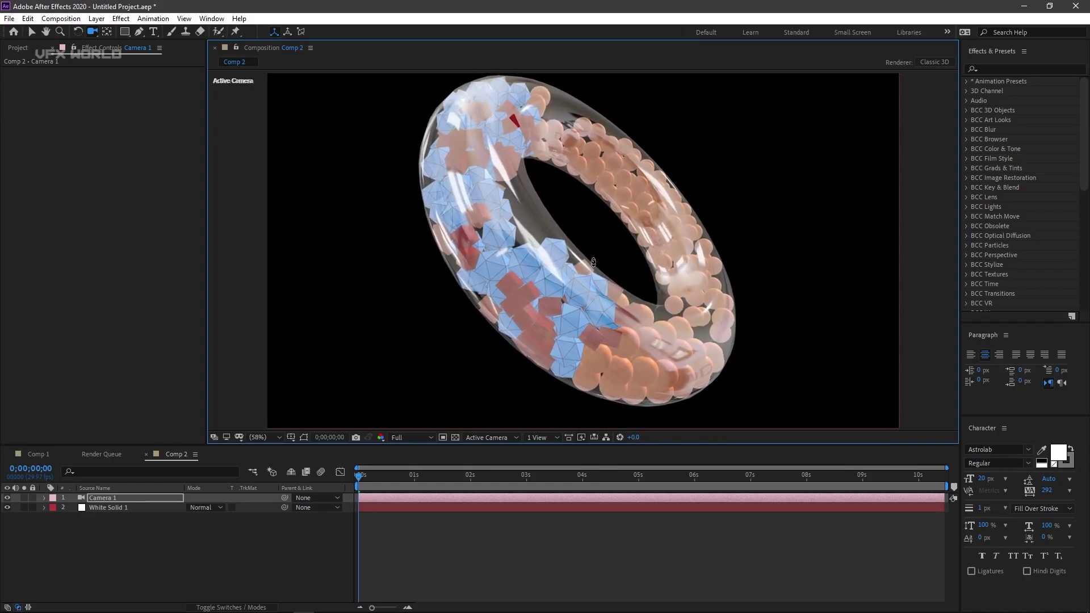
# Create a solid named bg and move it to the bottom of the layer stack.
pyautogui.rightClick(100, 525)
pyautogui.moveTo(170, 411)
pyautogui.click(272, 436)
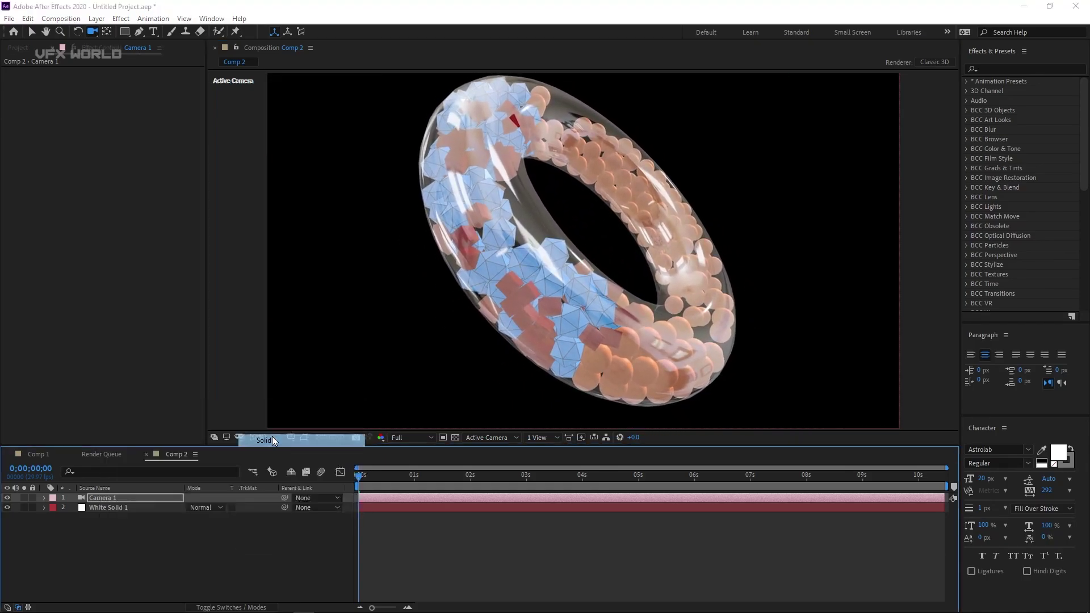
pyautogui.write('bg')
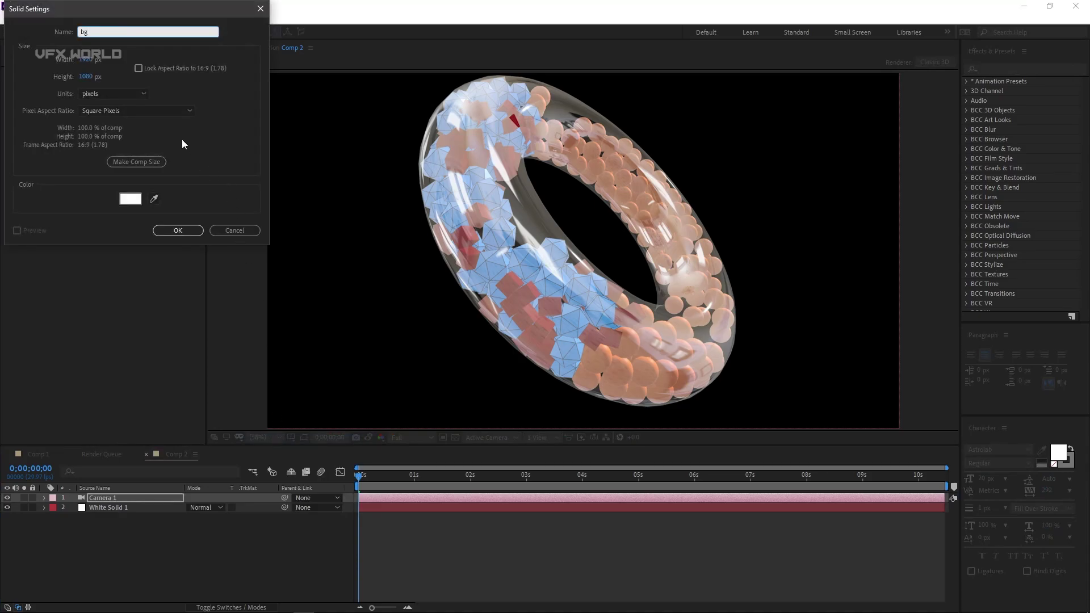
pyautogui.click(178, 230)
pyautogui.hotkey('ctrl', 'shift', '[')
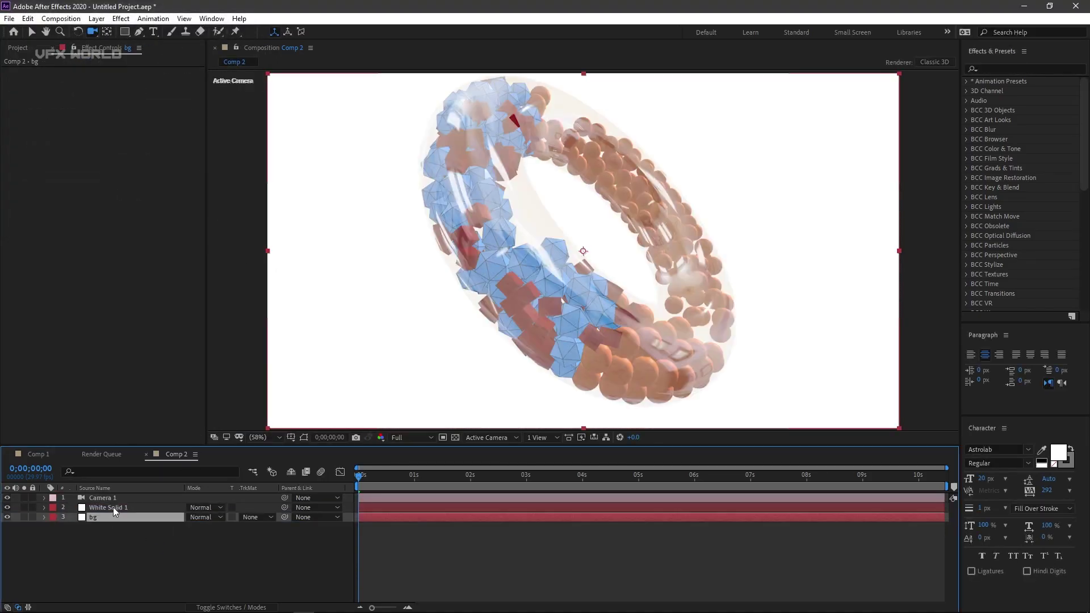
# Rename the White Solid 1 Element layer to e3d.
pyautogui.rightClick(114, 507)
pyautogui.click(141, 484)
pyautogui.write('e3d')
pyautogui.press('Return')
# Apply Gradient Ramp to the bg layer and fit the composition in the viewer.
pyautogui.click(124, 518)
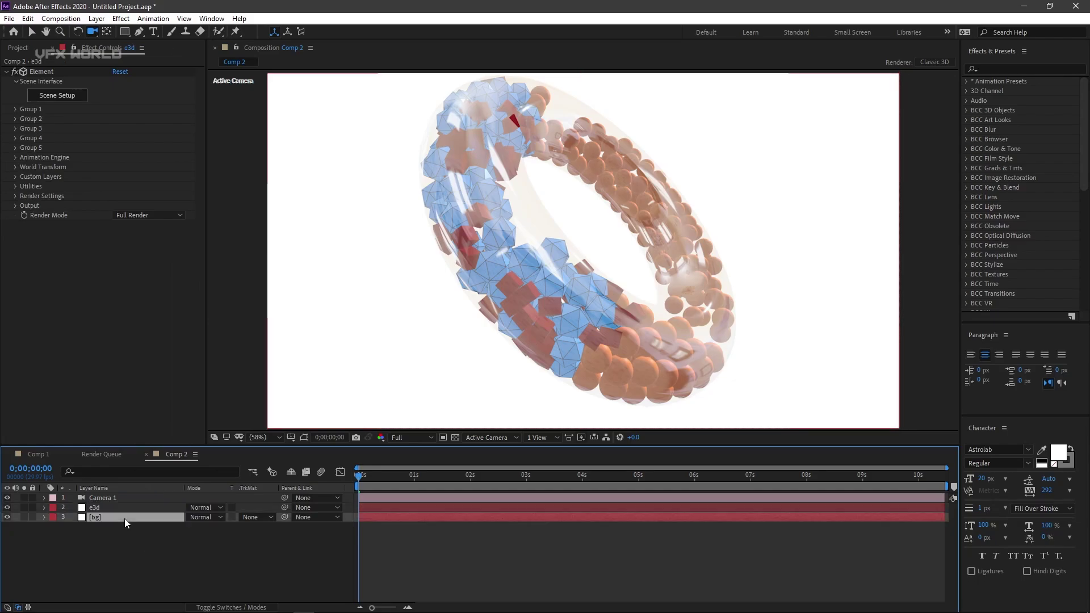
pyautogui.click(1009, 68)
pyautogui.write('ramp')
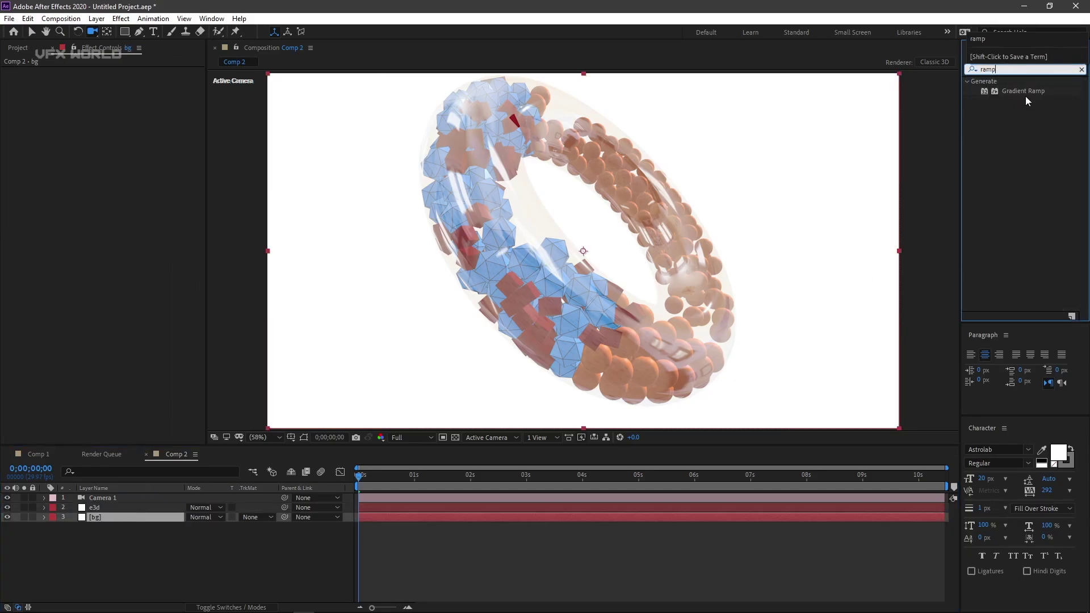
pyautogui.moveTo(1024, 90); pyautogui.dragTo(685, 250)
pyautogui.press('v')
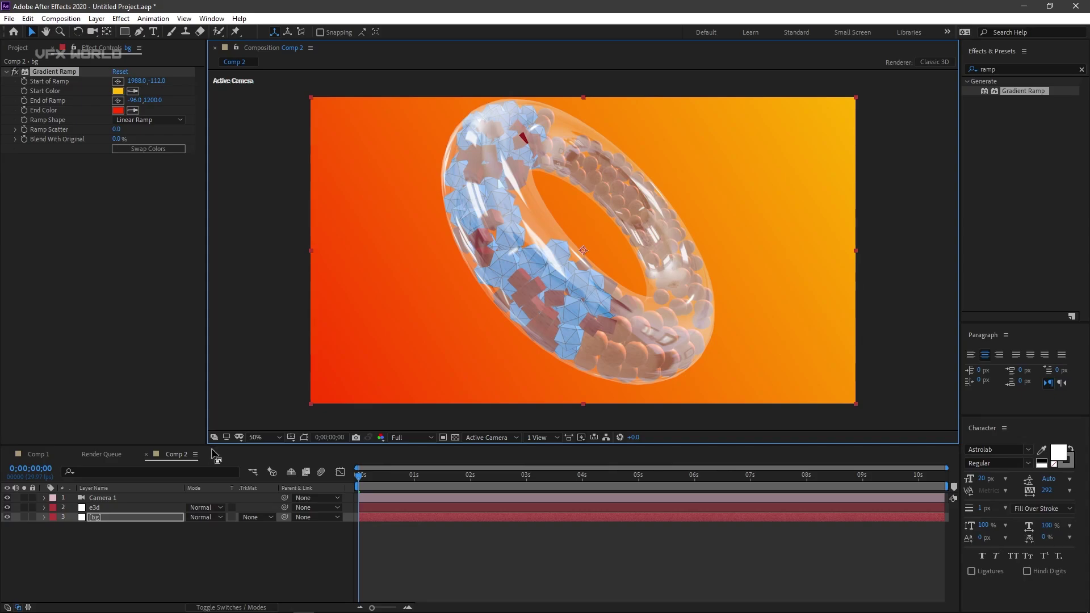
pyautogui.click(257, 436)
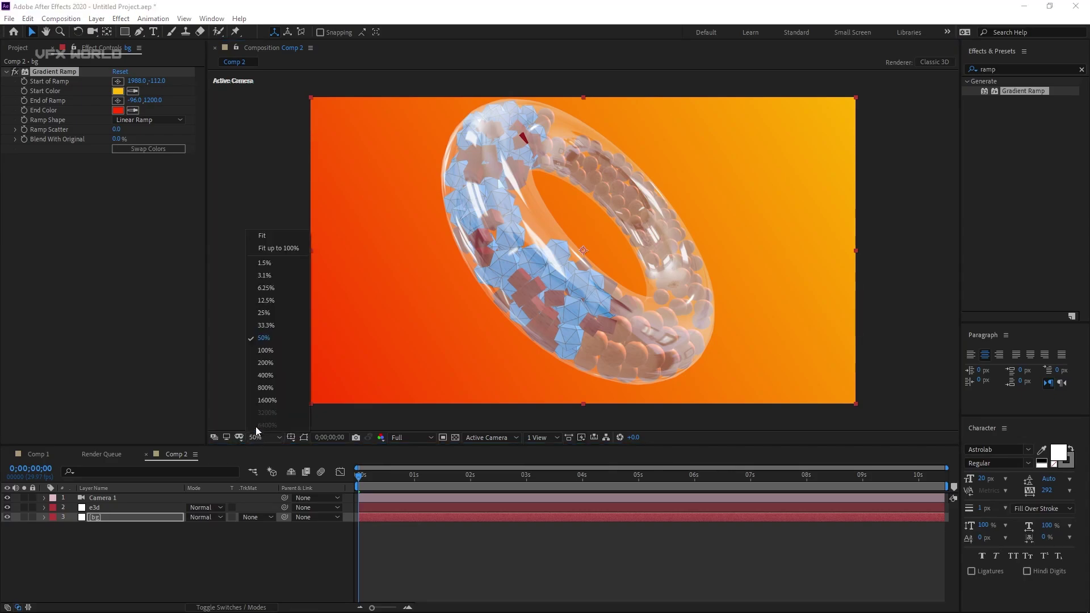
pyautogui.click(281, 248)
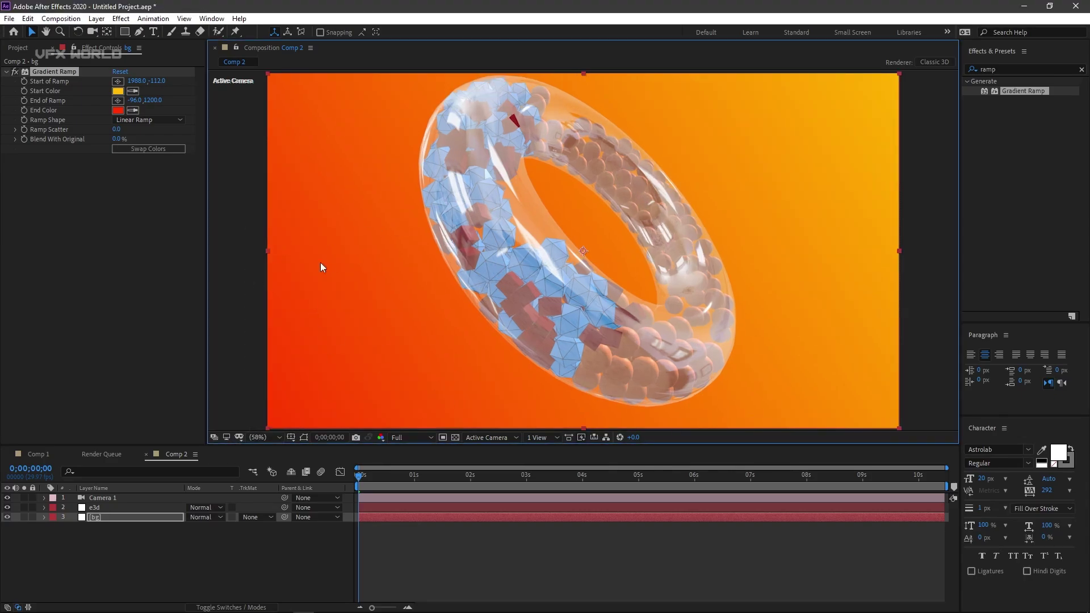
# Create Parallel Light 1 with a pale blue A6D0FF colour.
pyautogui.click(139, 509)
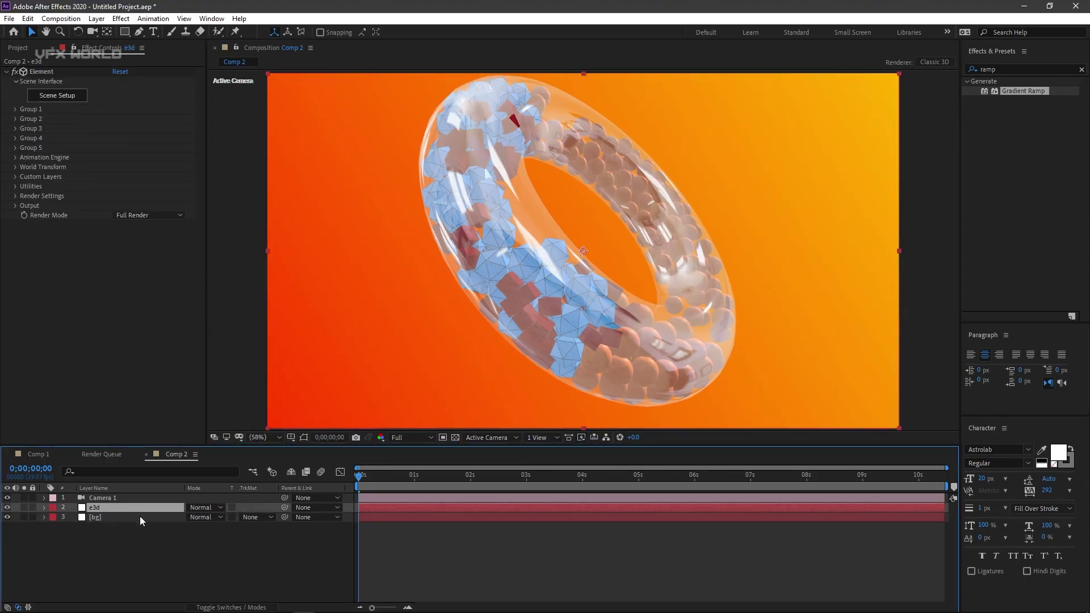
pyautogui.rightClick(153, 540)
pyautogui.moveTo(185, 421)
pyautogui.click(352, 458)
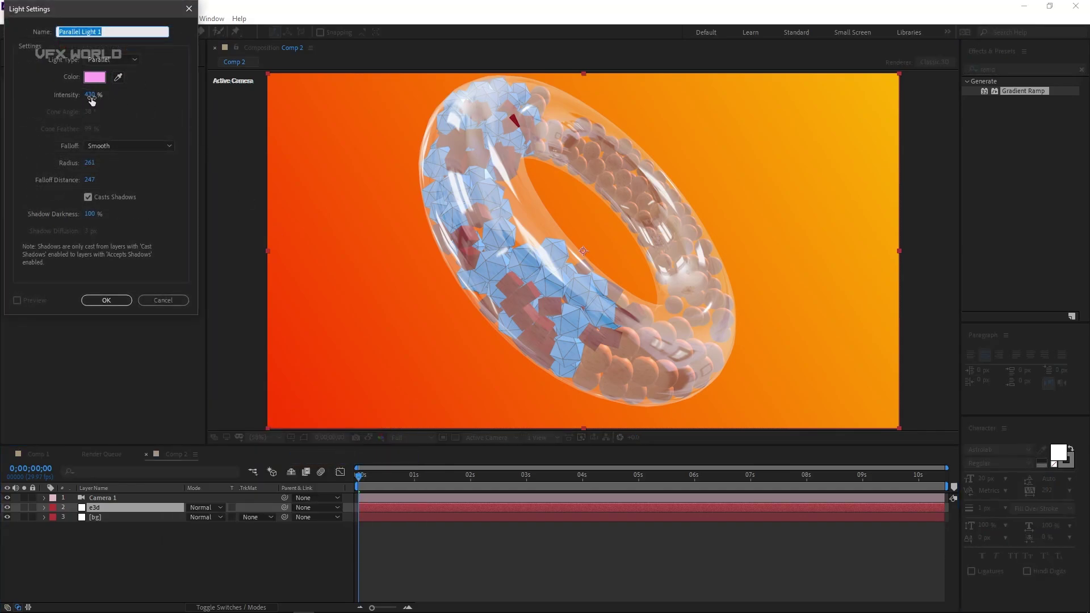
pyautogui.click(95, 76)
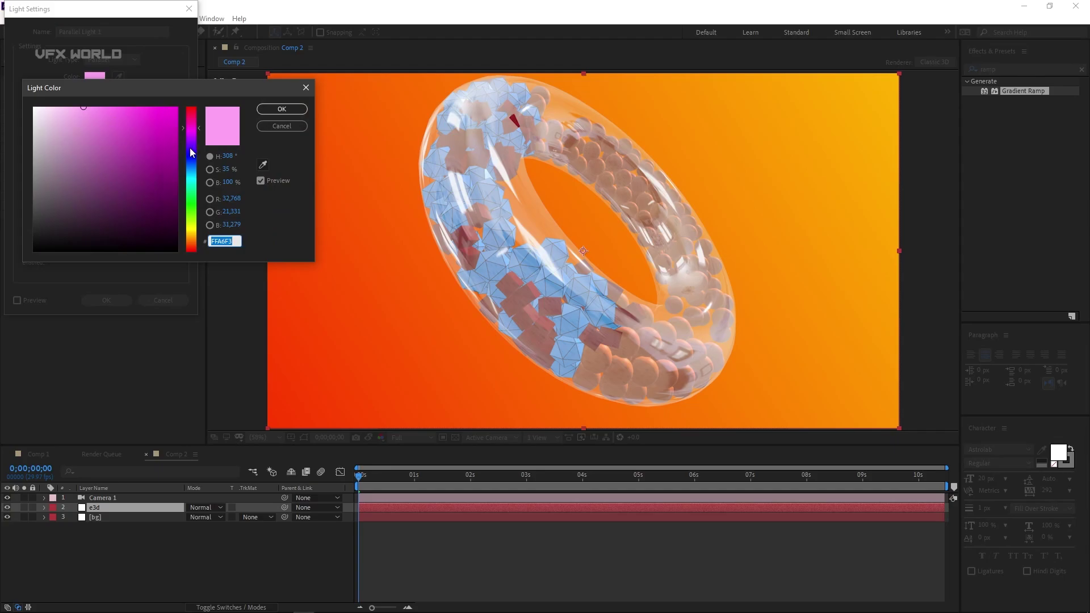
pyautogui.moveTo(190, 138); pyautogui.dragTo(192, 166)
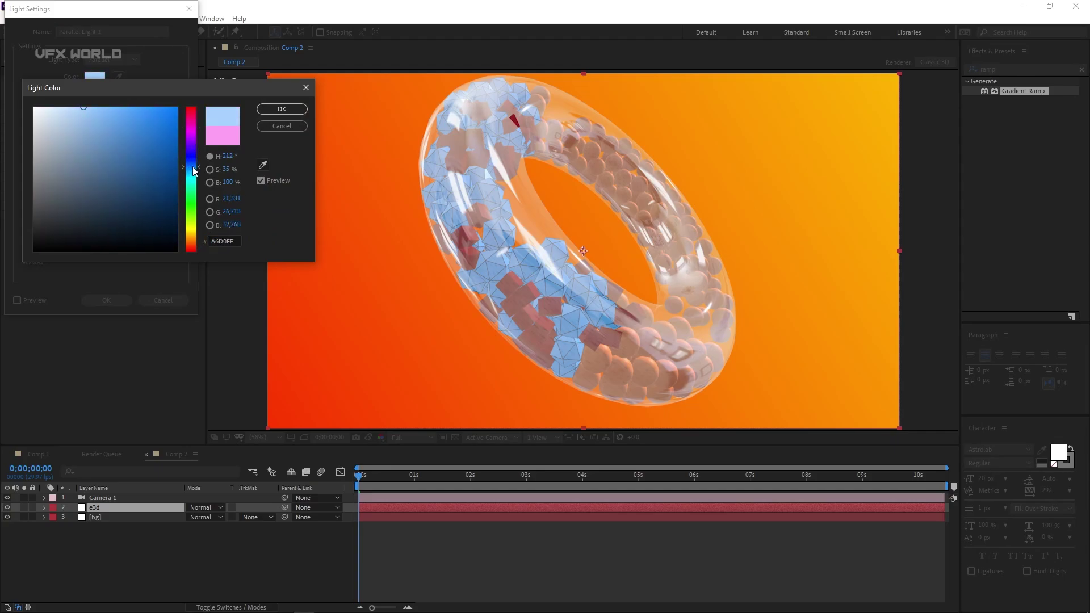
pyautogui.click(281, 110)
pyautogui.click(120, 298)
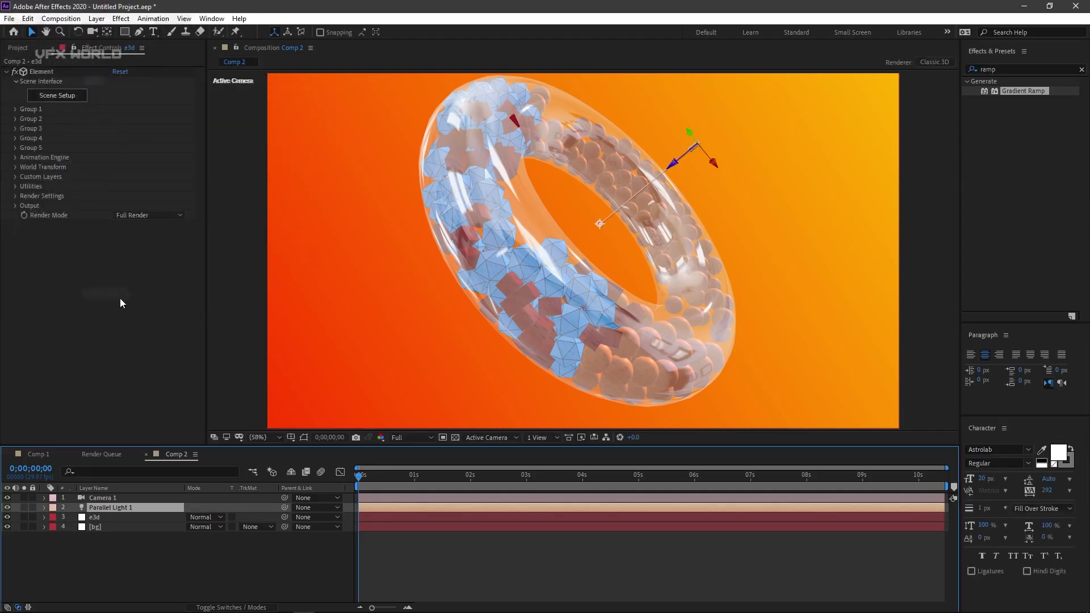
# Move the parallel light to 1830, −1020, −1216.7, above the scene.
pyautogui.press('p')
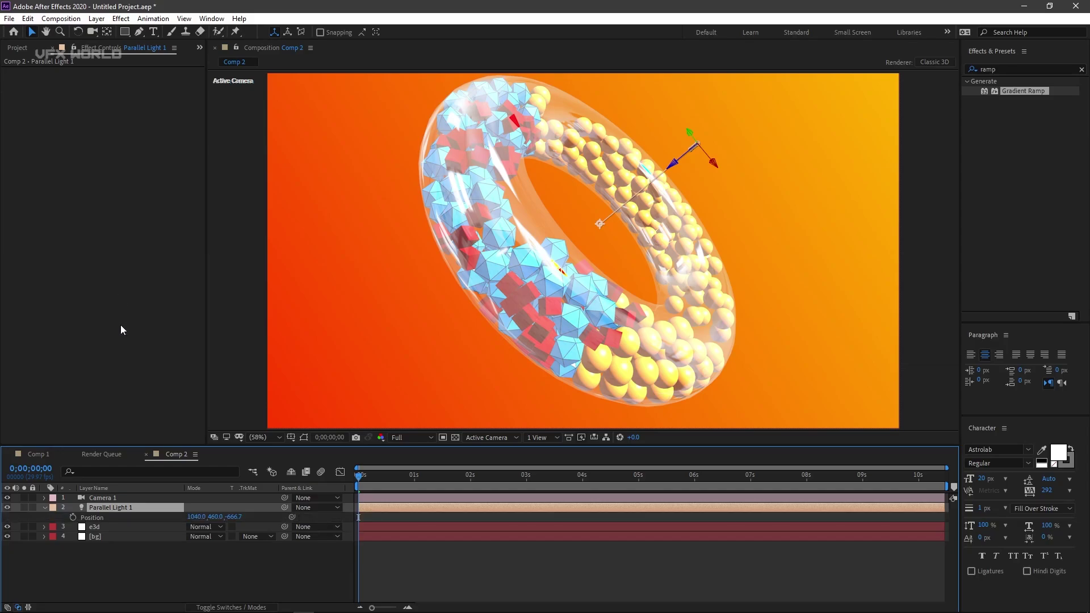
pyautogui.moveTo(191, 517); pyautogui.dragTo(137, 542)
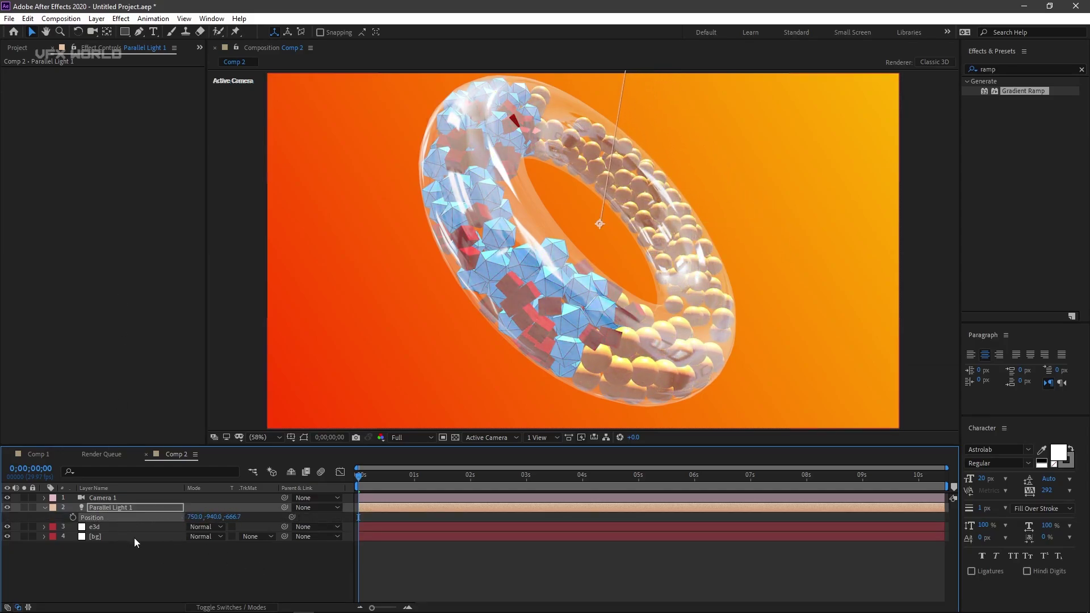
pyautogui.moveTo(195, 517); pyautogui.dragTo(244, 517)
# Enable ambient occlusion on e3d with SSAO Intensity 7.5 and turn off Element shadows.
pyautogui.click(95, 527)
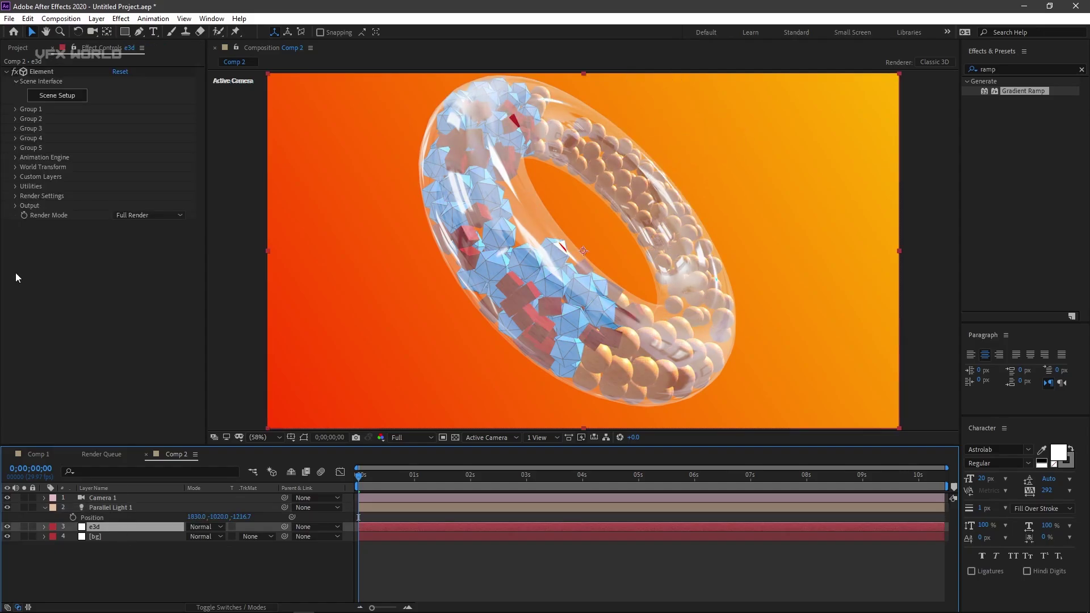
pyautogui.click(15, 196)
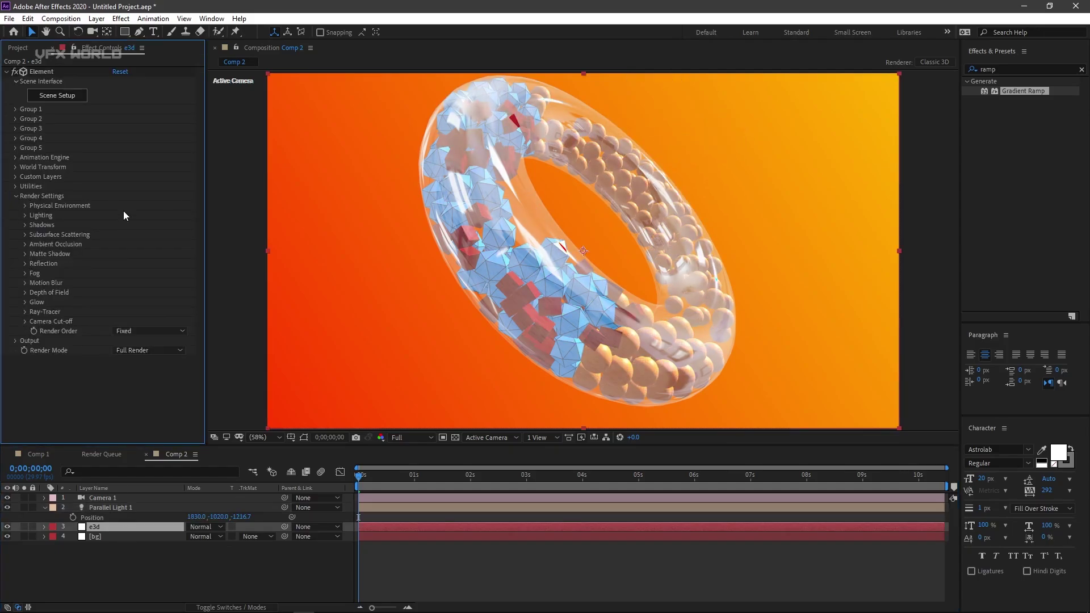
pyautogui.click(25, 244)
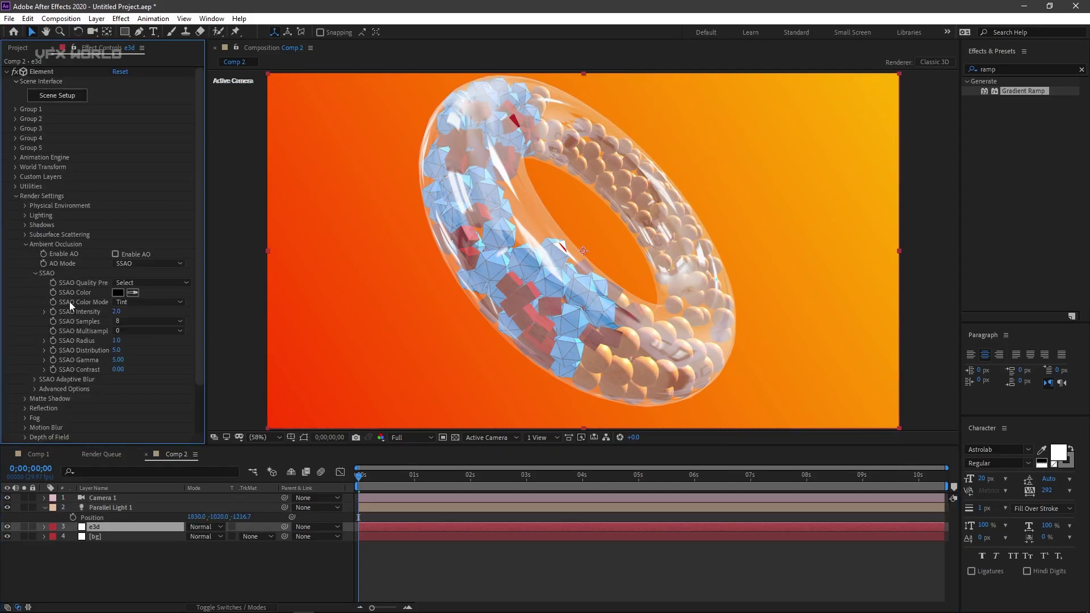
pyautogui.click(114, 254)
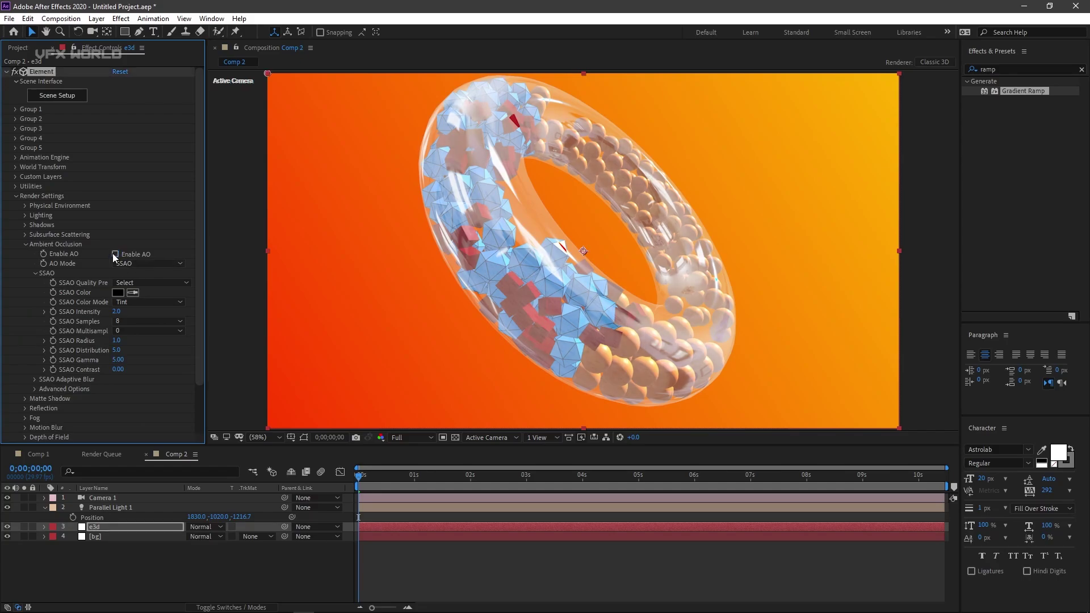
pyautogui.click(115, 254)
pyautogui.moveTo(116, 312); pyautogui.dragTo(147, 312)
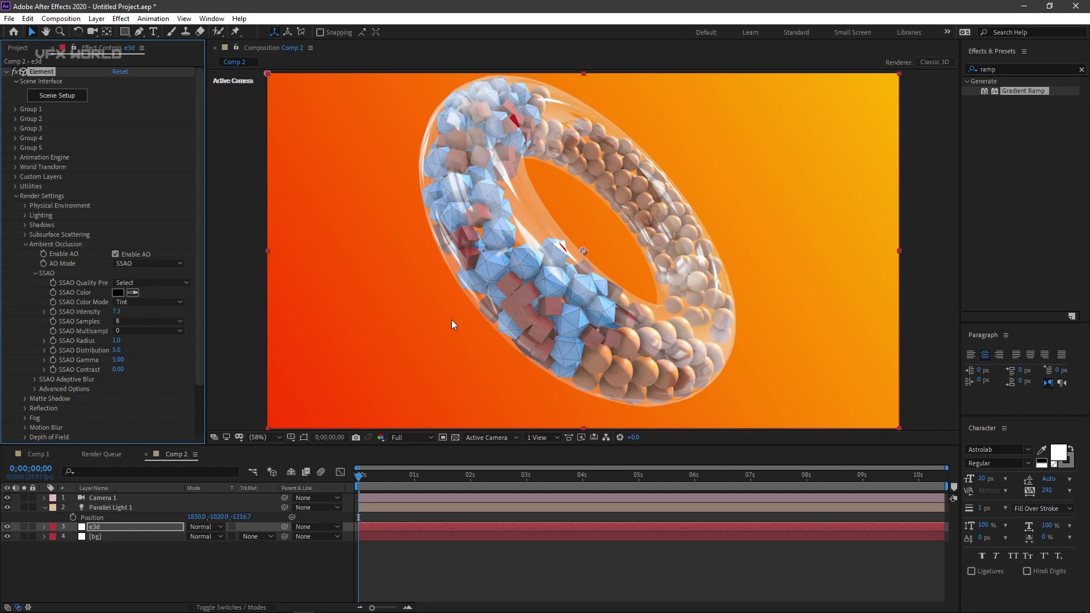
pyautogui.click(23, 226)
pyautogui.click(116, 235)
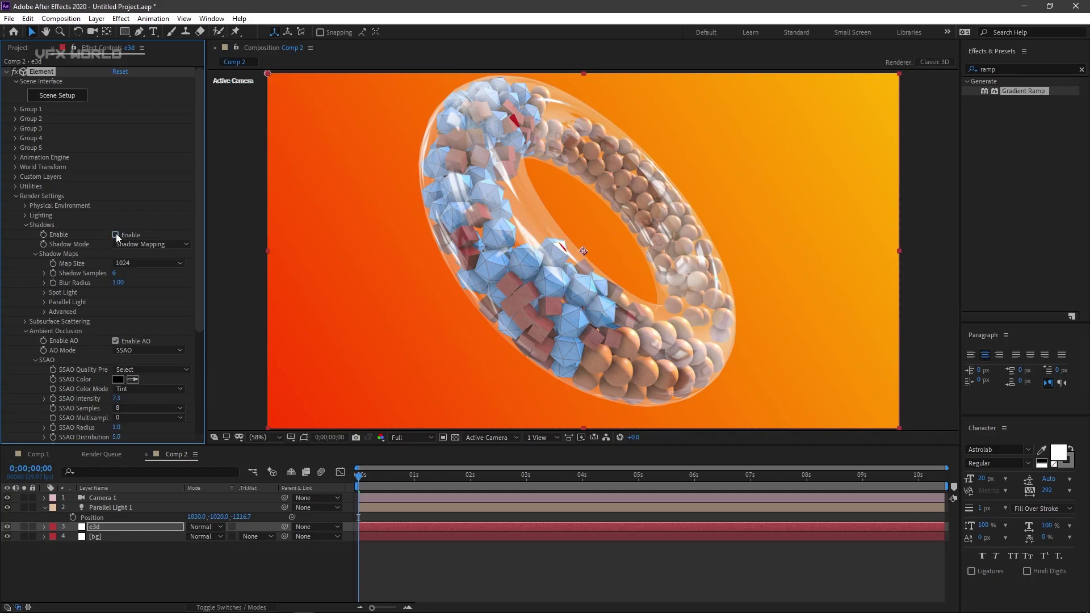
pyautogui.click(24, 226)
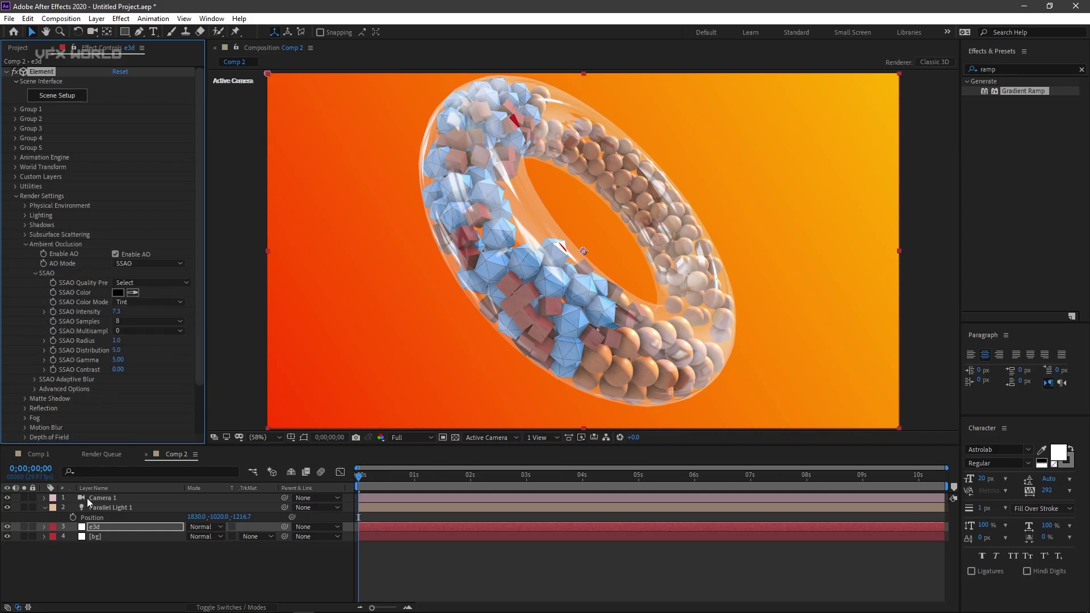
# Move Parallel Light 1 to 2000, −2050, −4376.7.
pyautogui.click(112, 516)
pyautogui.moveTo(194, 519); pyautogui.dragTo(311, 499)
pyautogui.moveTo(239, 516); pyautogui.dragTo(104, 521)
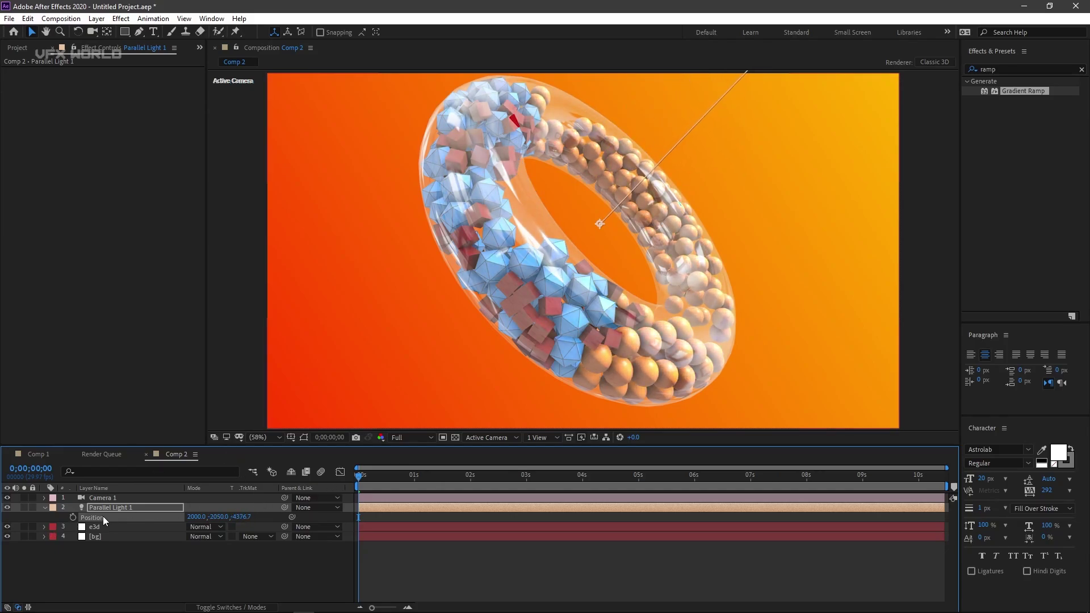
pyautogui.click(105, 528)
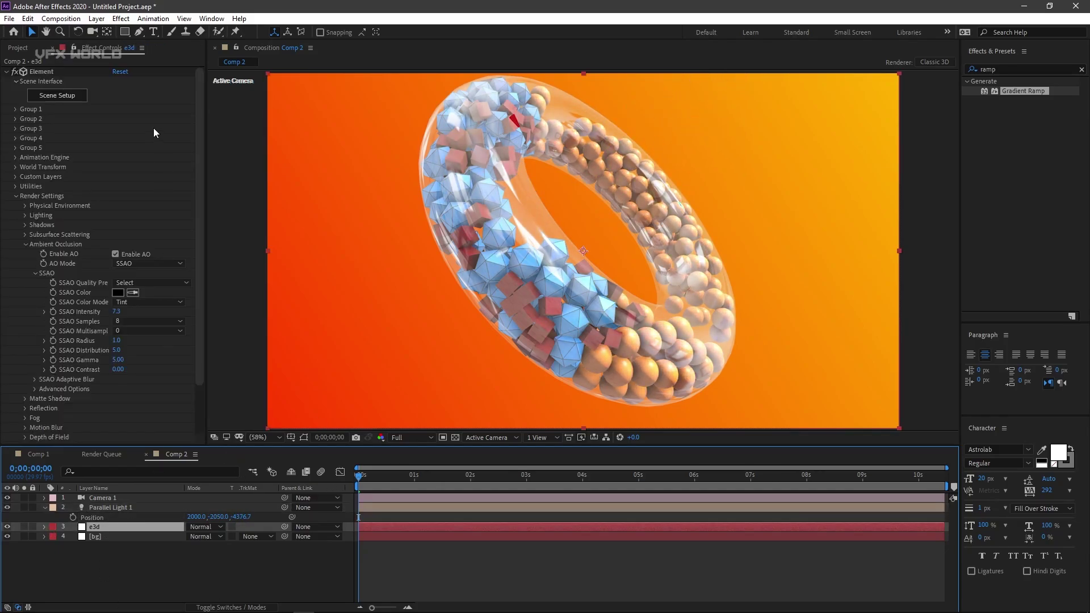
# Set e3d's Add Lighting preset to Cinema after briefly trying 360.
pyautogui.click(26, 244)
pyautogui.click(25, 216)
pyautogui.click(149, 244)
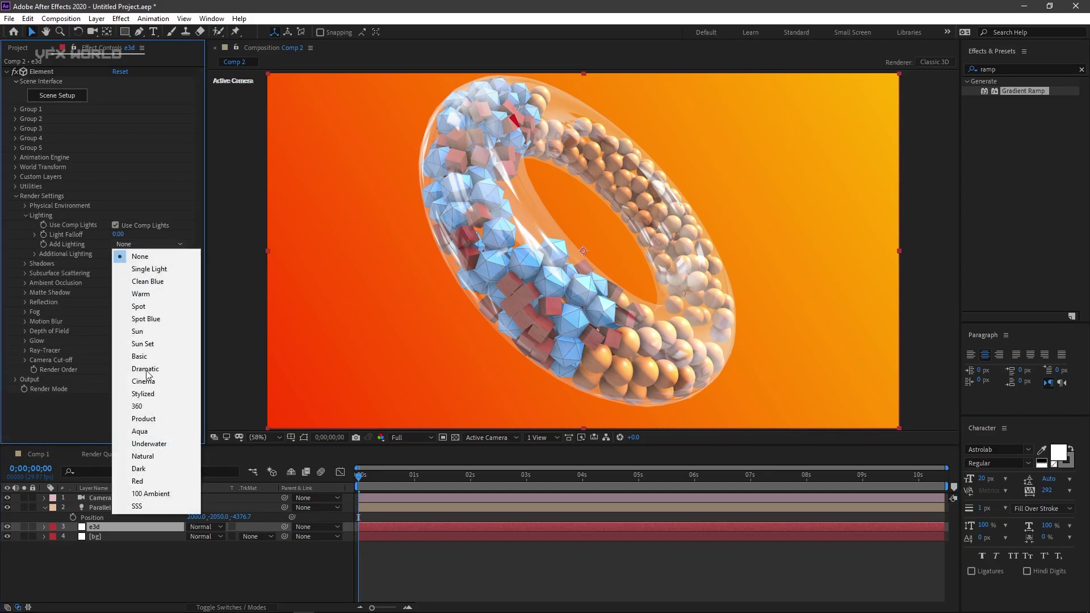
pyautogui.click(155, 405)
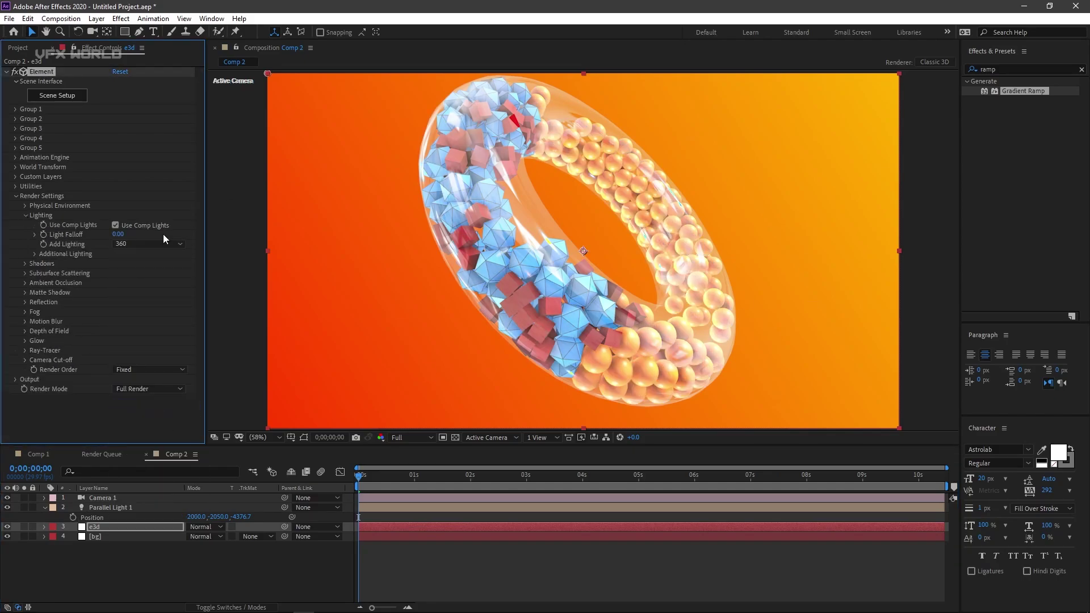
pyautogui.click(163, 244)
pyautogui.click(157, 383)
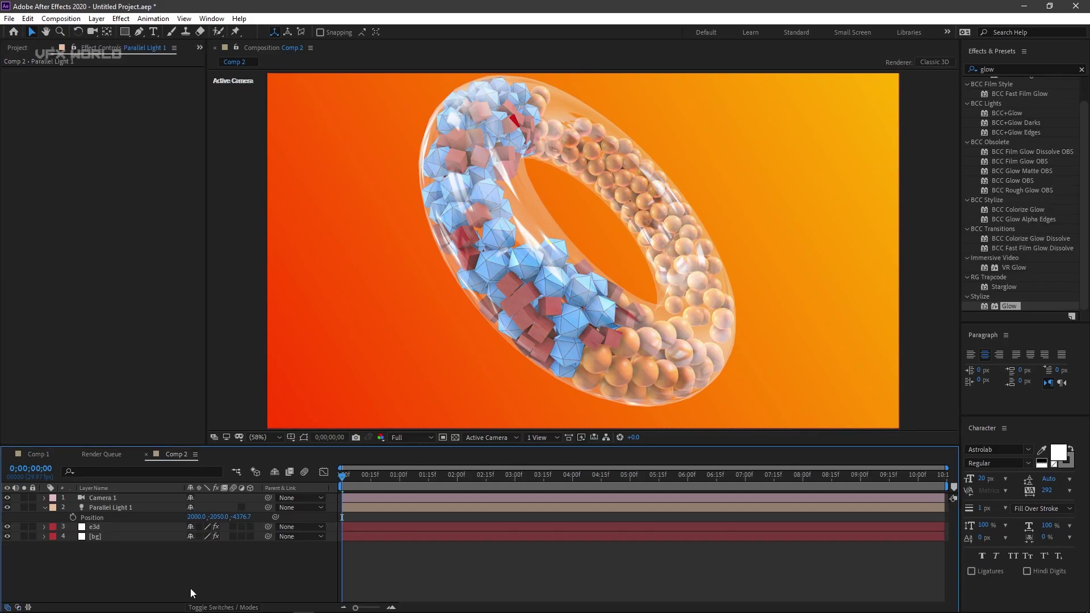
# Add Curves to the e3d layer with a contrast S-curve.
pyautogui.click(117, 527)
pyautogui.rightClick(93, 425)
pyautogui.moveTo(131, 411)
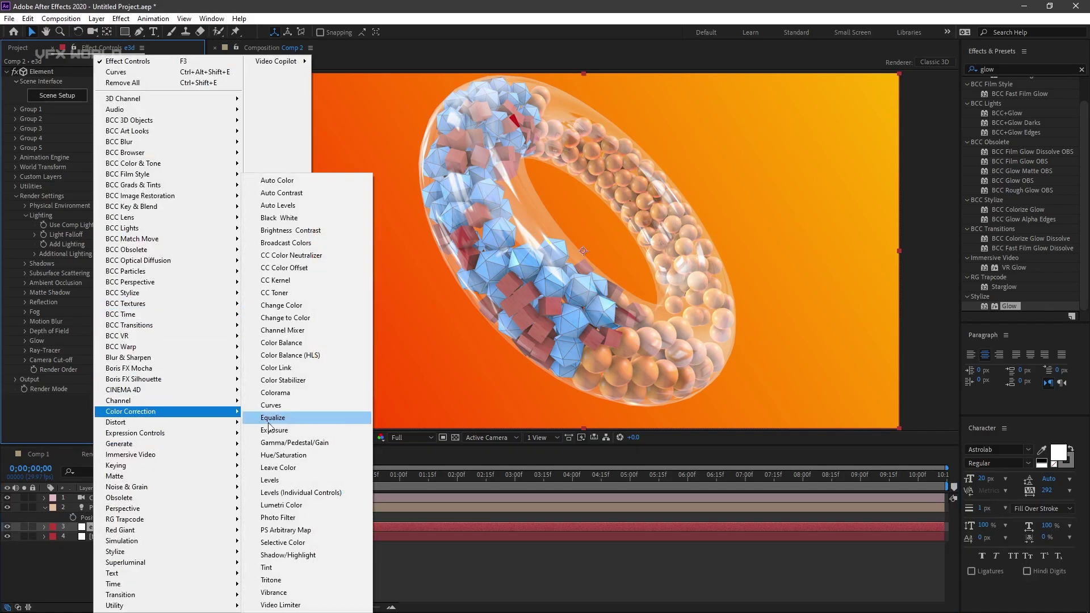
pyautogui.click(273, 406)
pyautogui.moveTo(67, 363); pyautogui.dragTo(73, 370)
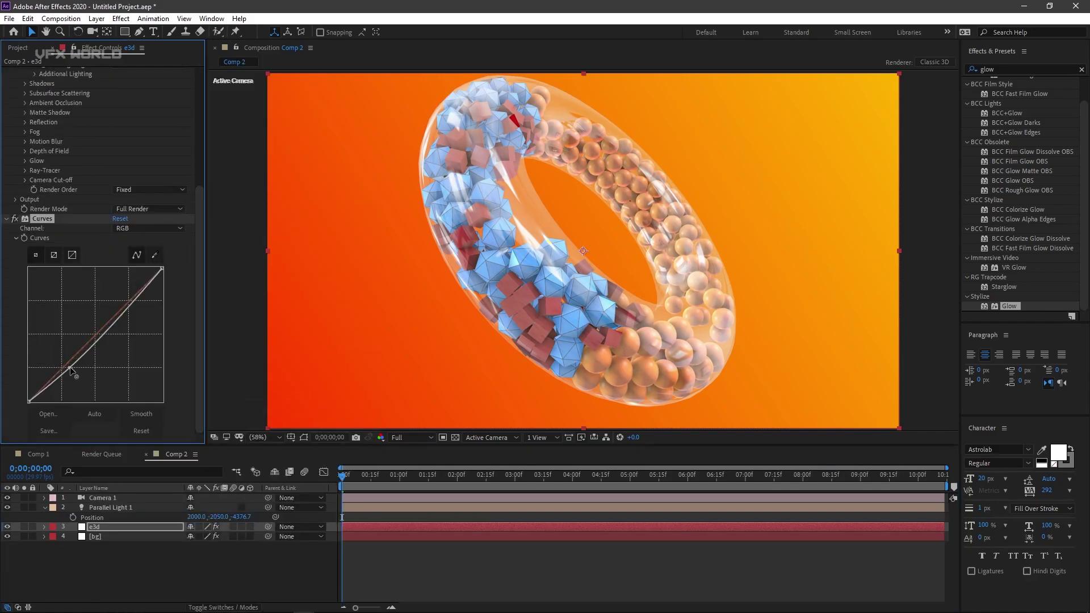
pyautogui.click(124, 318)
pyautogui.moveTo(121, 313); pyautogui.dragTo(120, 310)
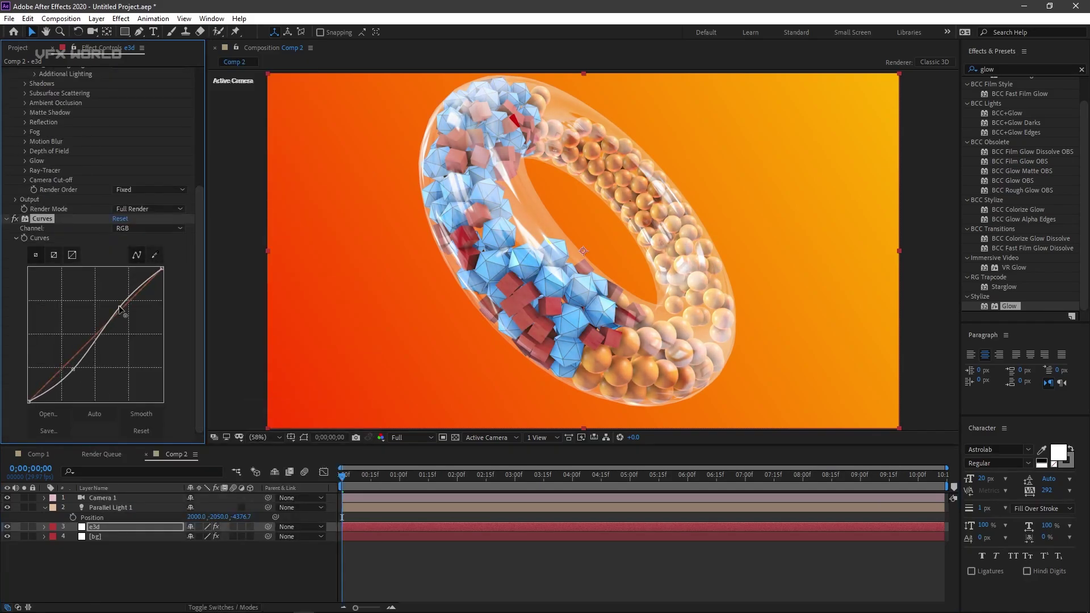
# Create Adjustment Layer 1 with Curves and an RGB contrast S-curve.
pyautogui.click(162, 572)
pyautogui.rightClick(159, 572)
pyautogui.moveTo(191, 447)
pyautogui.click(341, 539)
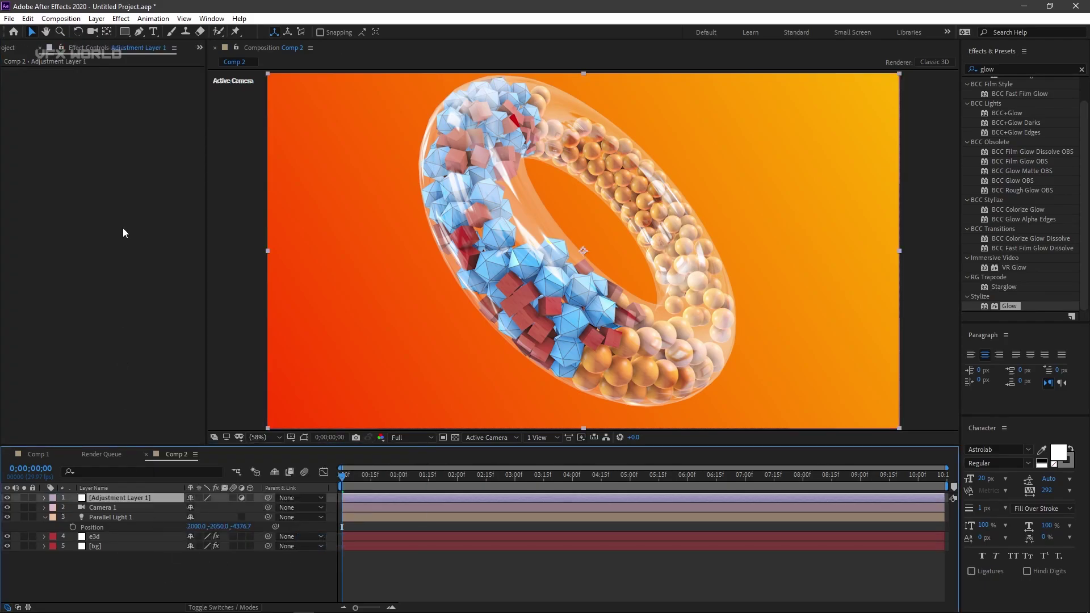
pyautogui.rightClick(122, 228)
pyautogui.moveTo(211, 410)
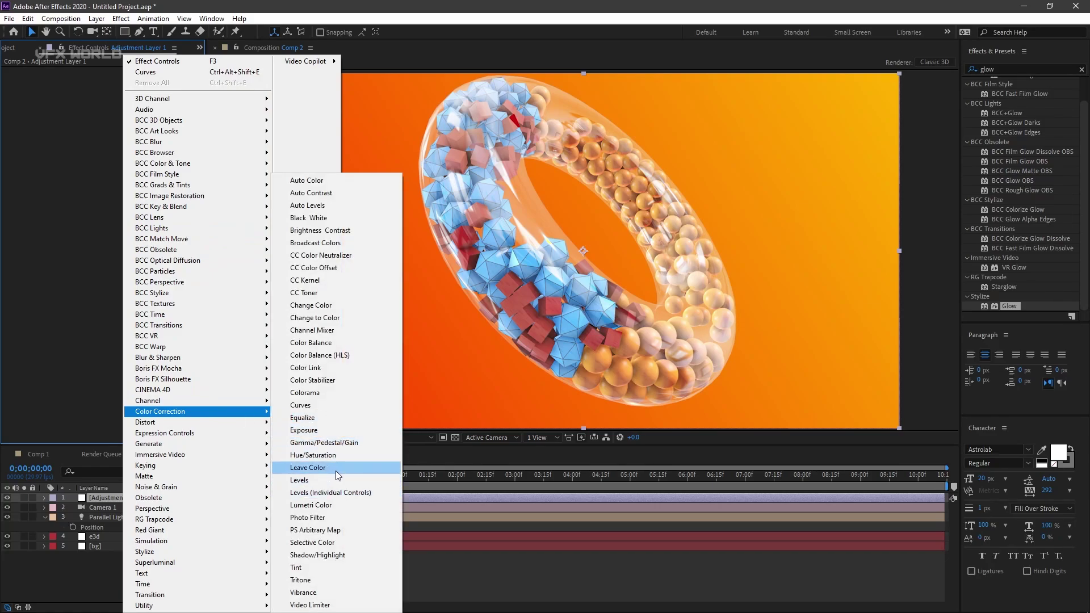
pyautogui.click(329, 405)
pyautogui.moveTo(54, 228); pyautogui.dragTo(61, 226)
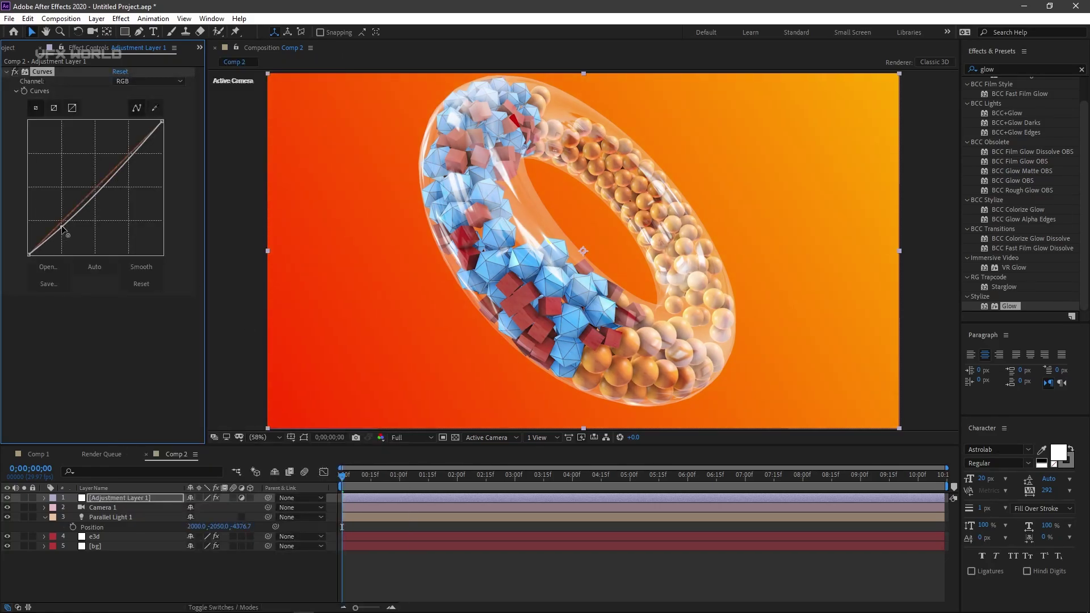
pyautogui.moveTo(126, 158); pyautogui.dragTo(125, 159)
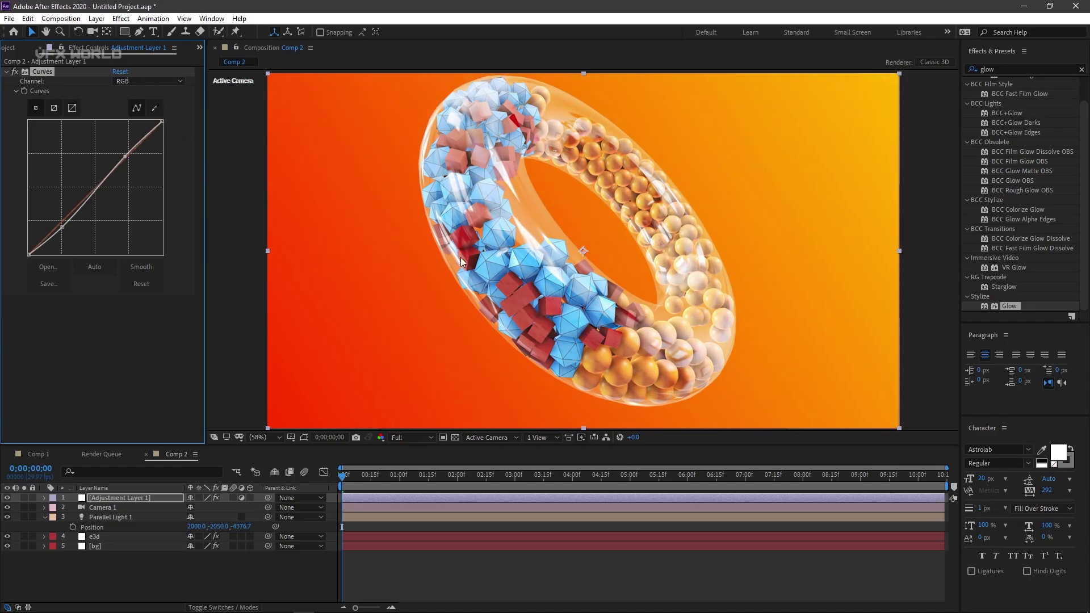
# Lift the Blue channel shadows on the adjustment layer's Curves.
pyautogui.click(138, 81)
pyautogui.click(155, 134)
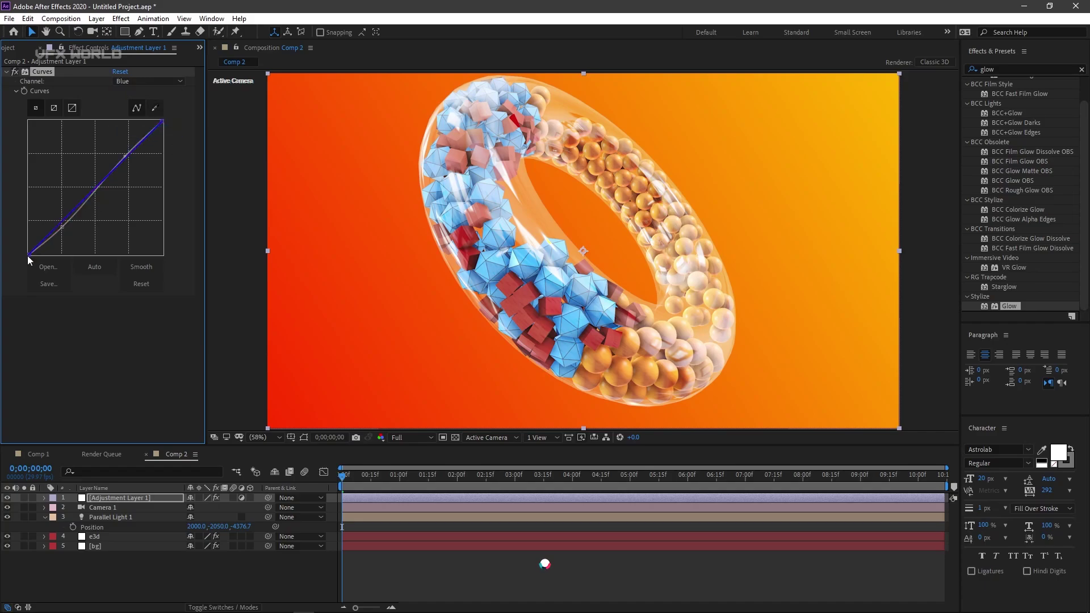
pyautogui.moveTo(28, 256); pyautogui.dragTo(67, 216)
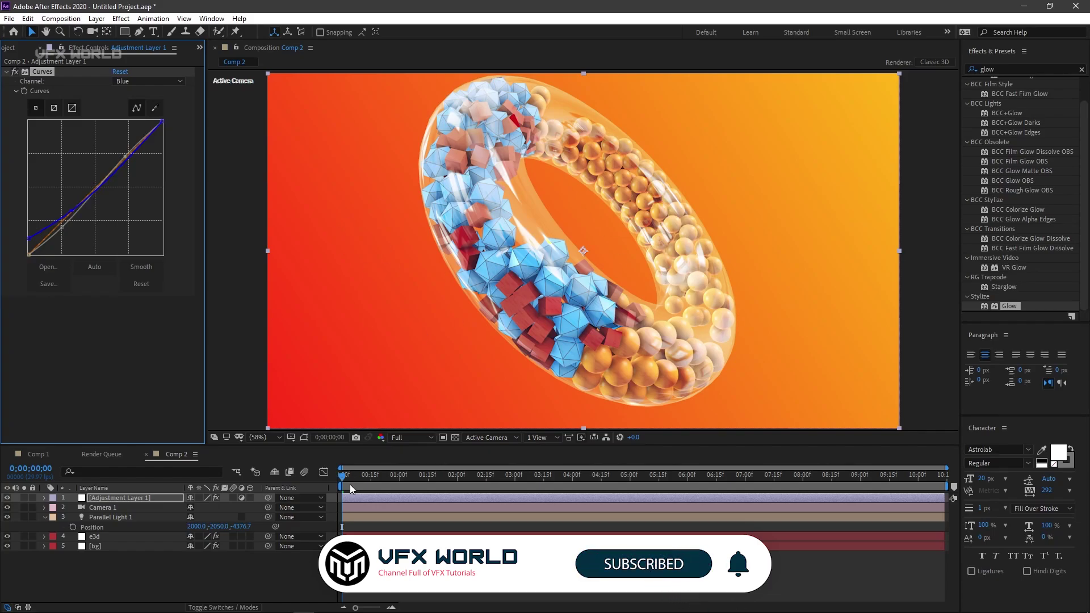
pyautogui.click(116, 528)
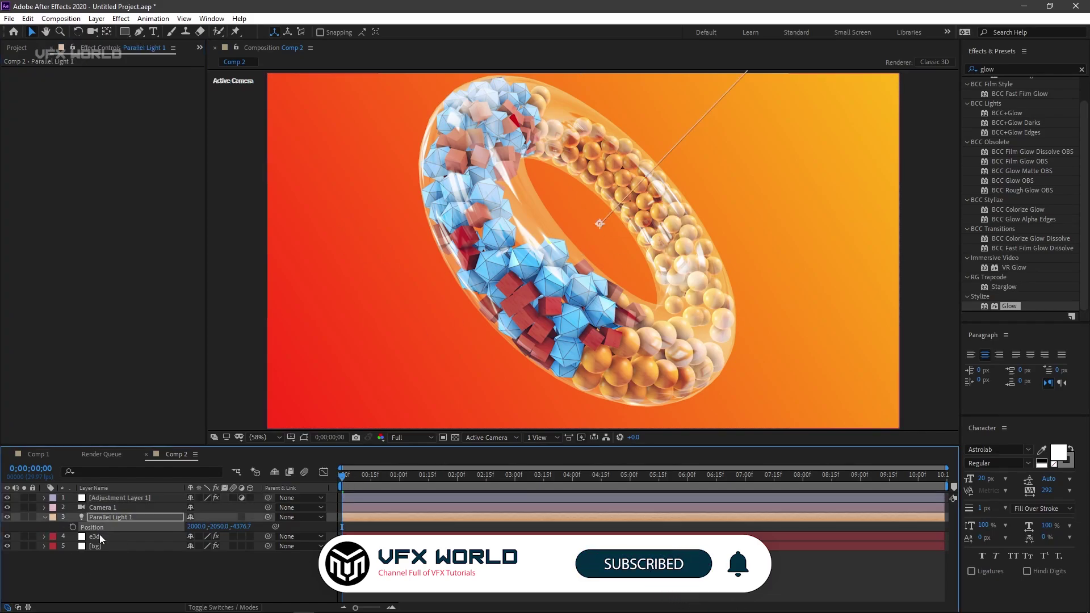
pyautogui.click(99, 536)
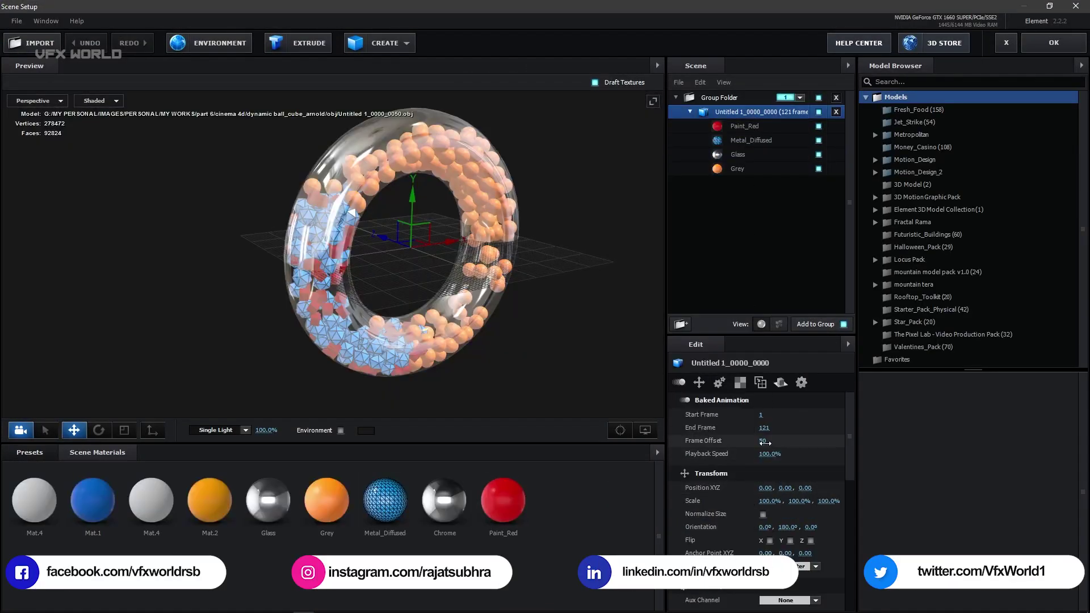
# Set the Baked Animation Frame Offset to 1 and apply Scene Setup.
pyautogui.write('1')
pyautogui.press('Return')
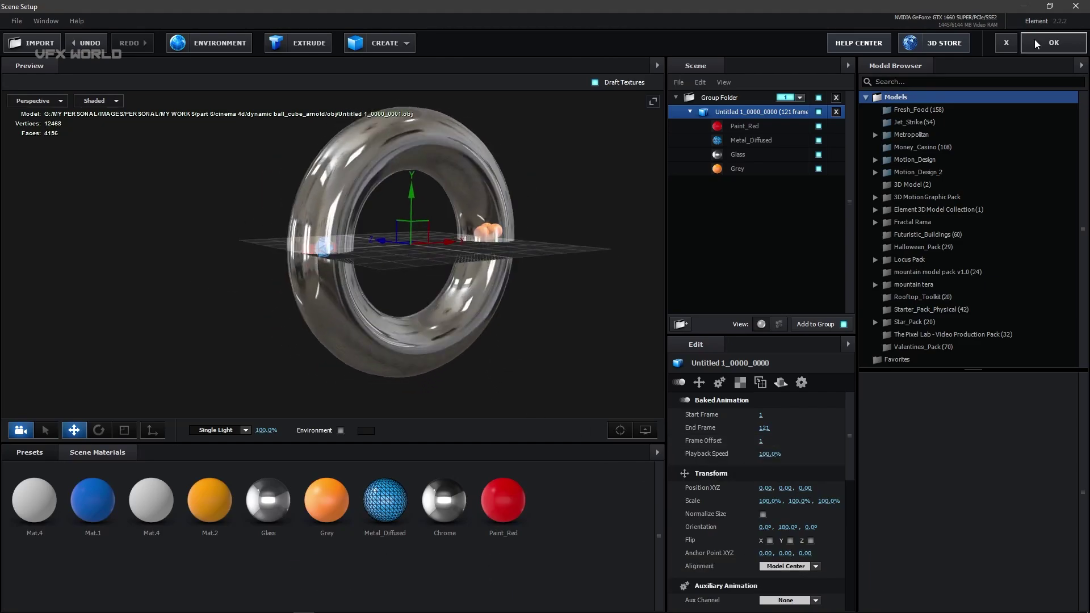
pyautogui.click(1035, 40)
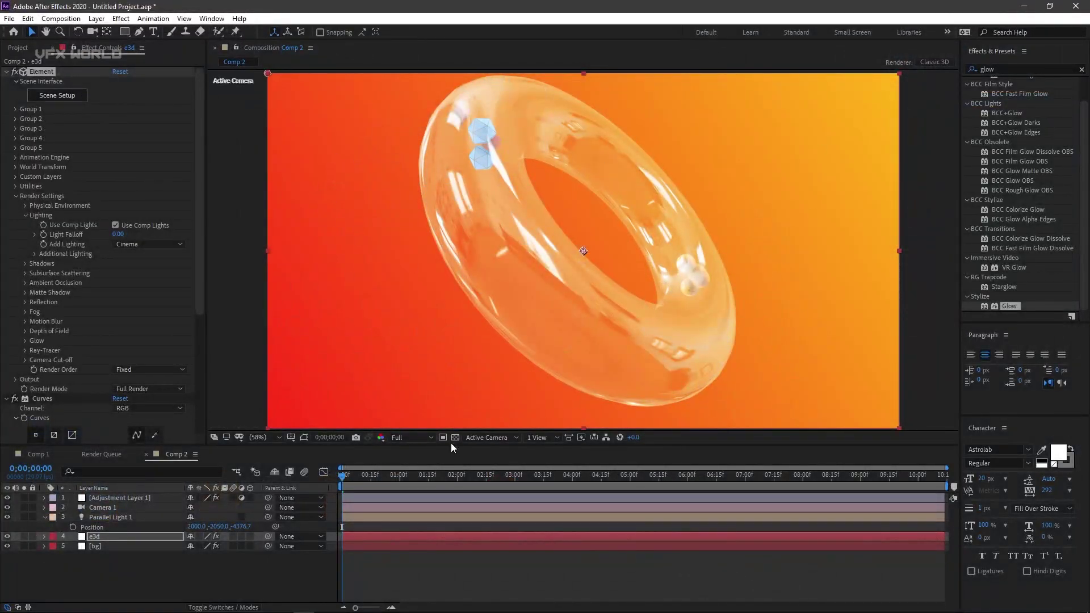
# Preview the filled torus, return to frame 1, and switch on Camera 1's Depth of Field.
pyautogui.moveTo(355, 474); pyautogui.dragTo(455, 476)
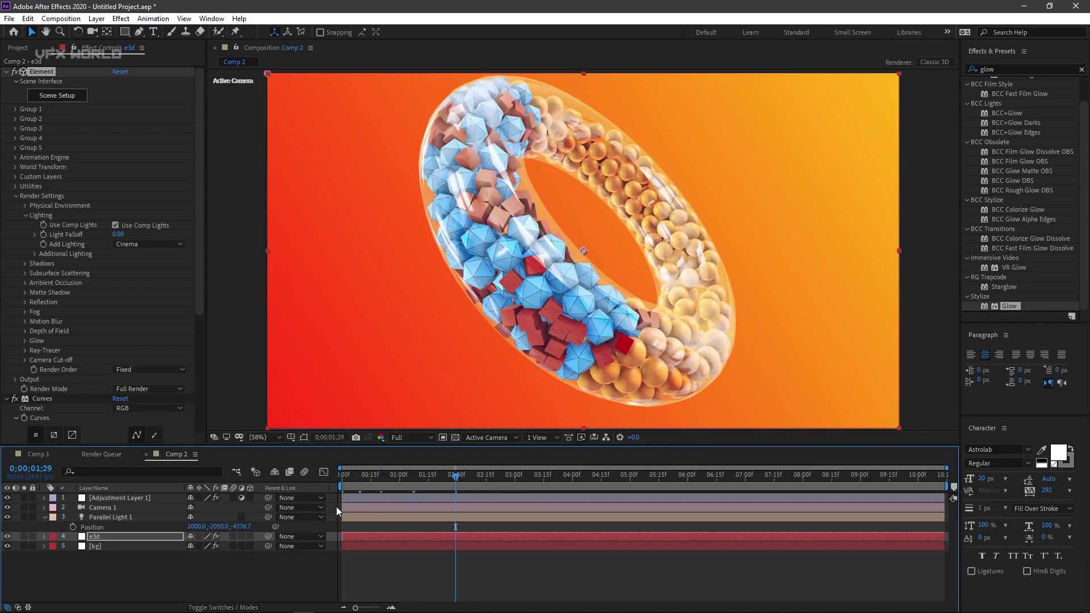
pyautogui.press('Home')
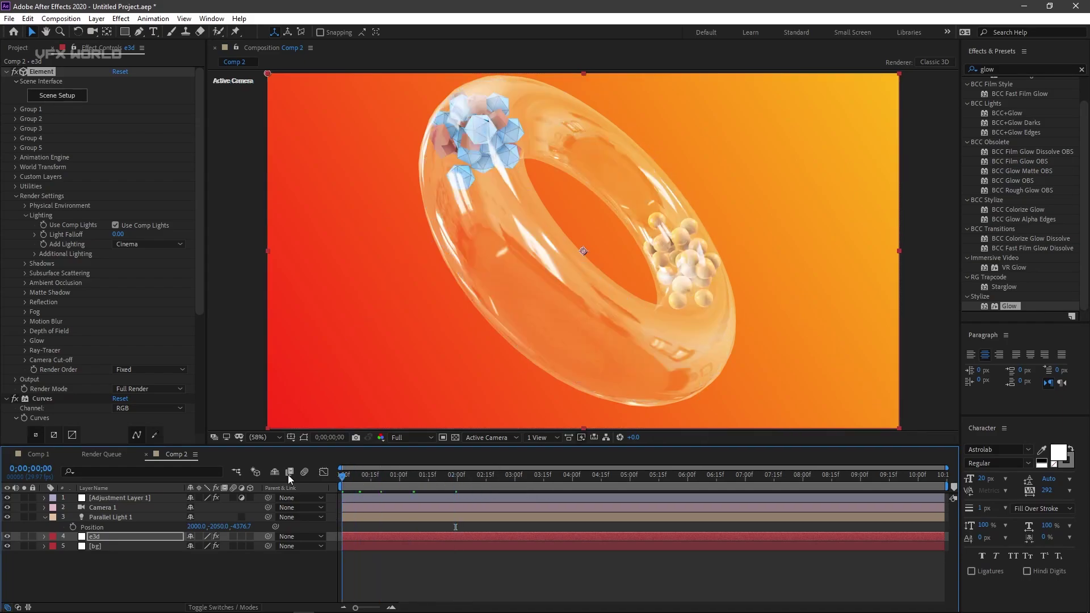
pyautogui.click(101, 506)
pyautogui.click(45, 507)
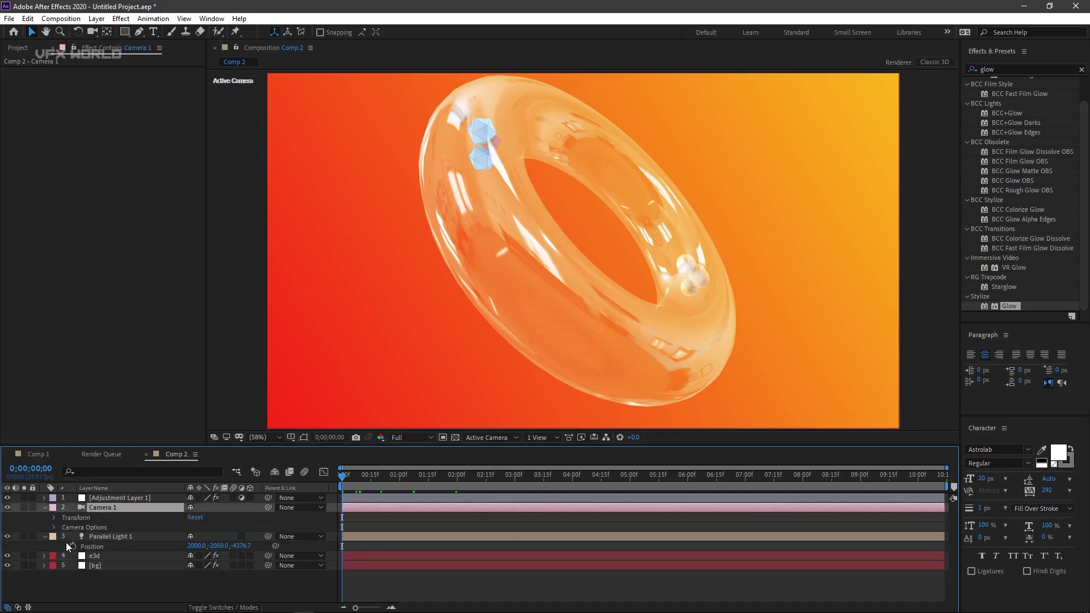
pyautogui.click(53, 527)
pyautogui.click(190, 518)
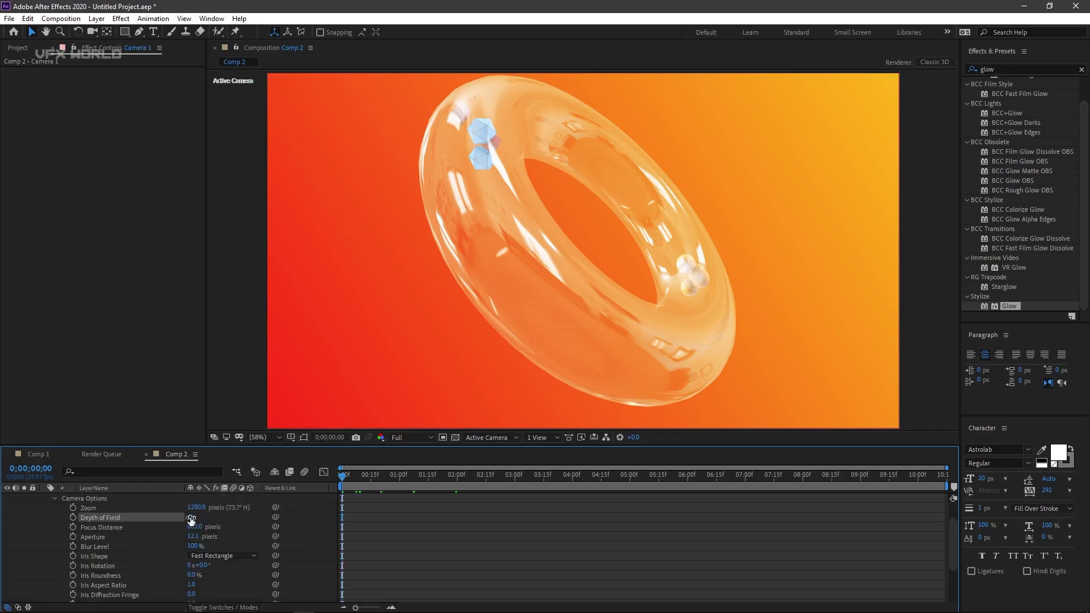